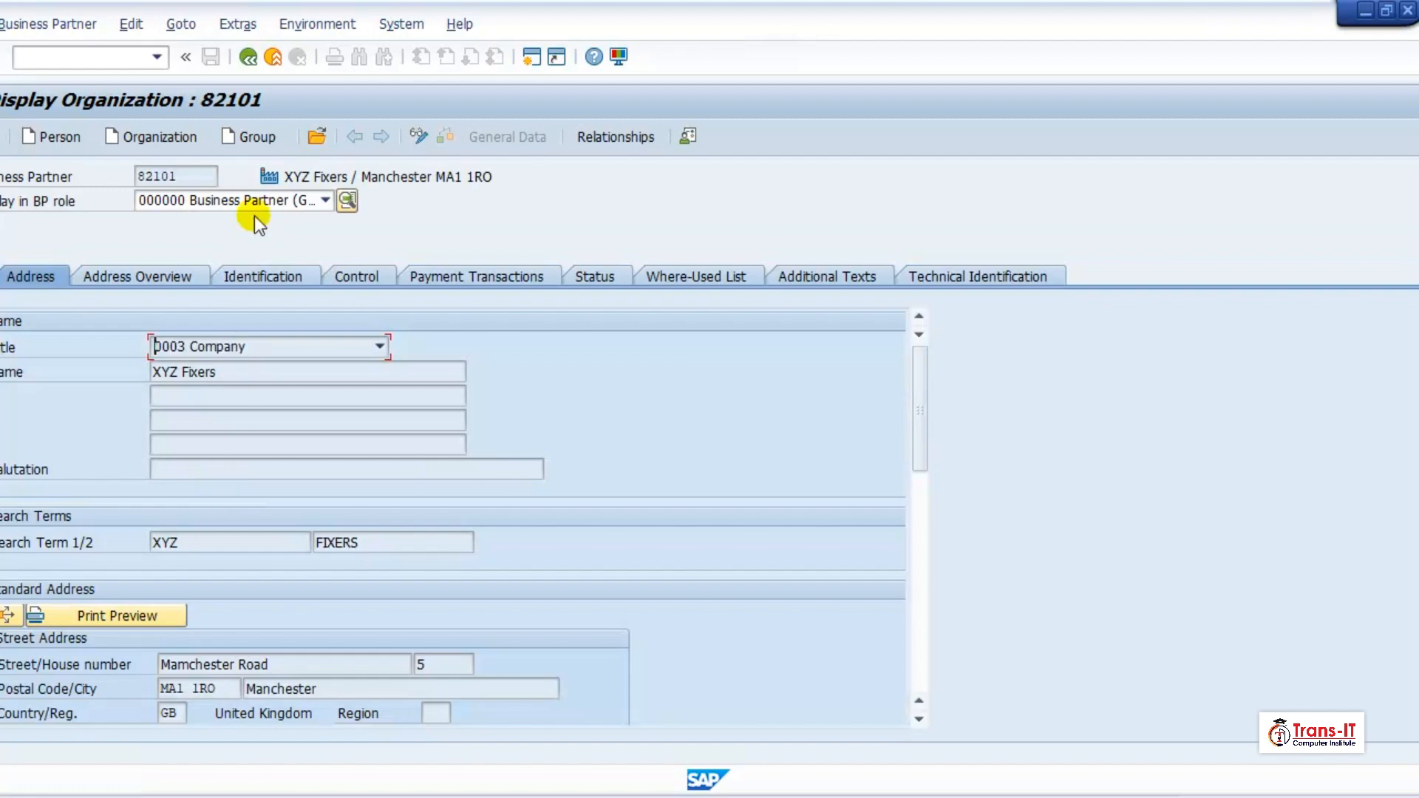
Switch the XYZ Fixers business partner to role FLCU00 - FI Cust. and open its company code data for editing
left_click(324, 200)
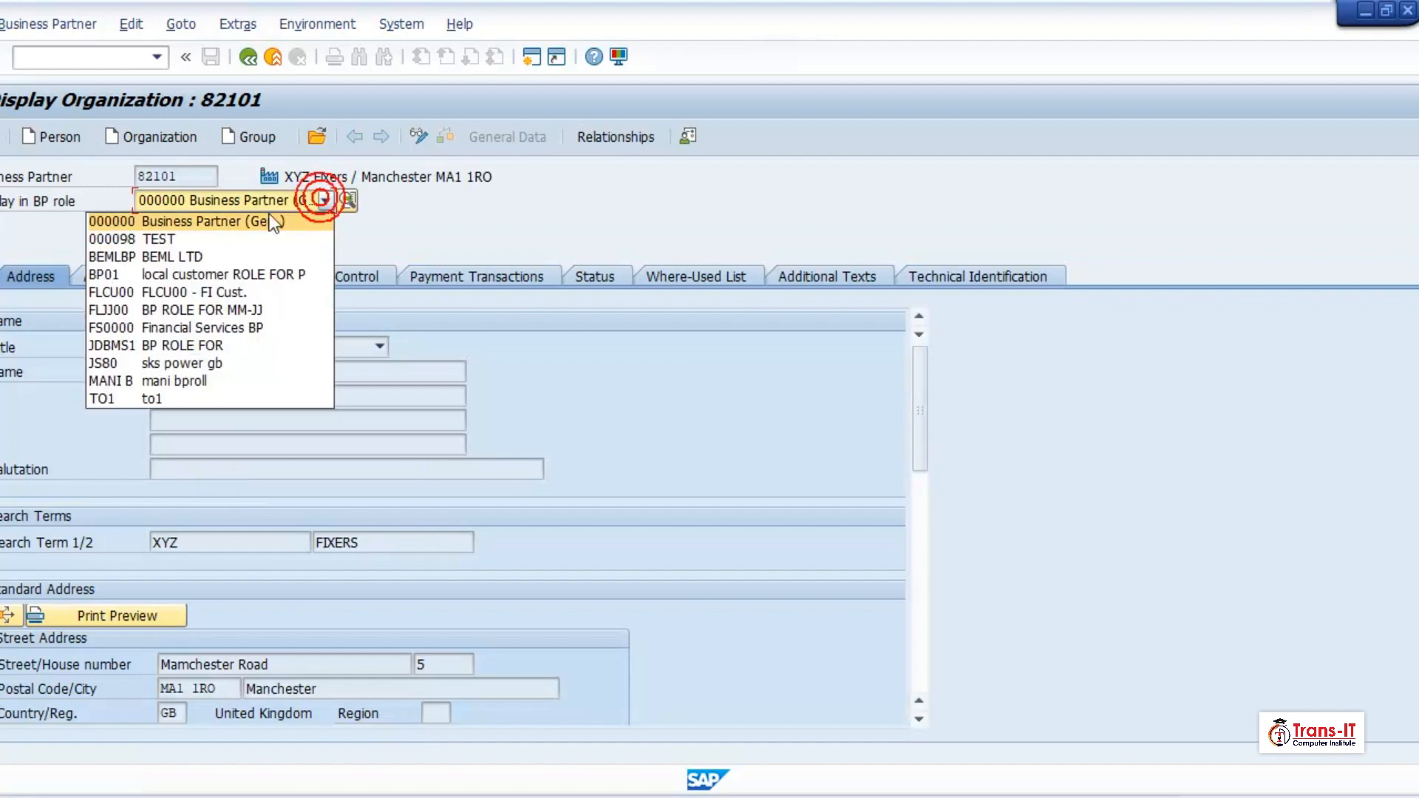
left_click(233, 293)
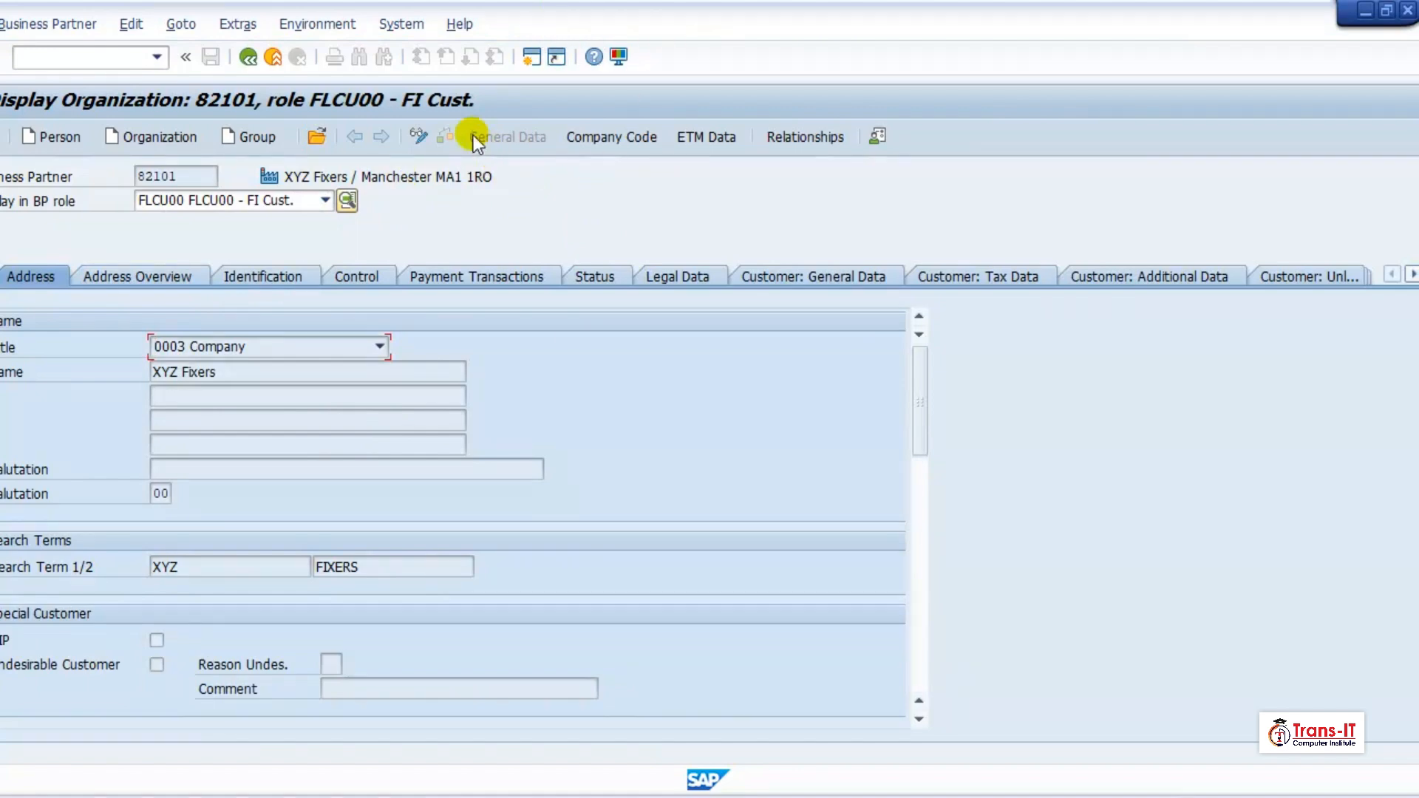
left_click(418, 136)
left_click(624, 139)
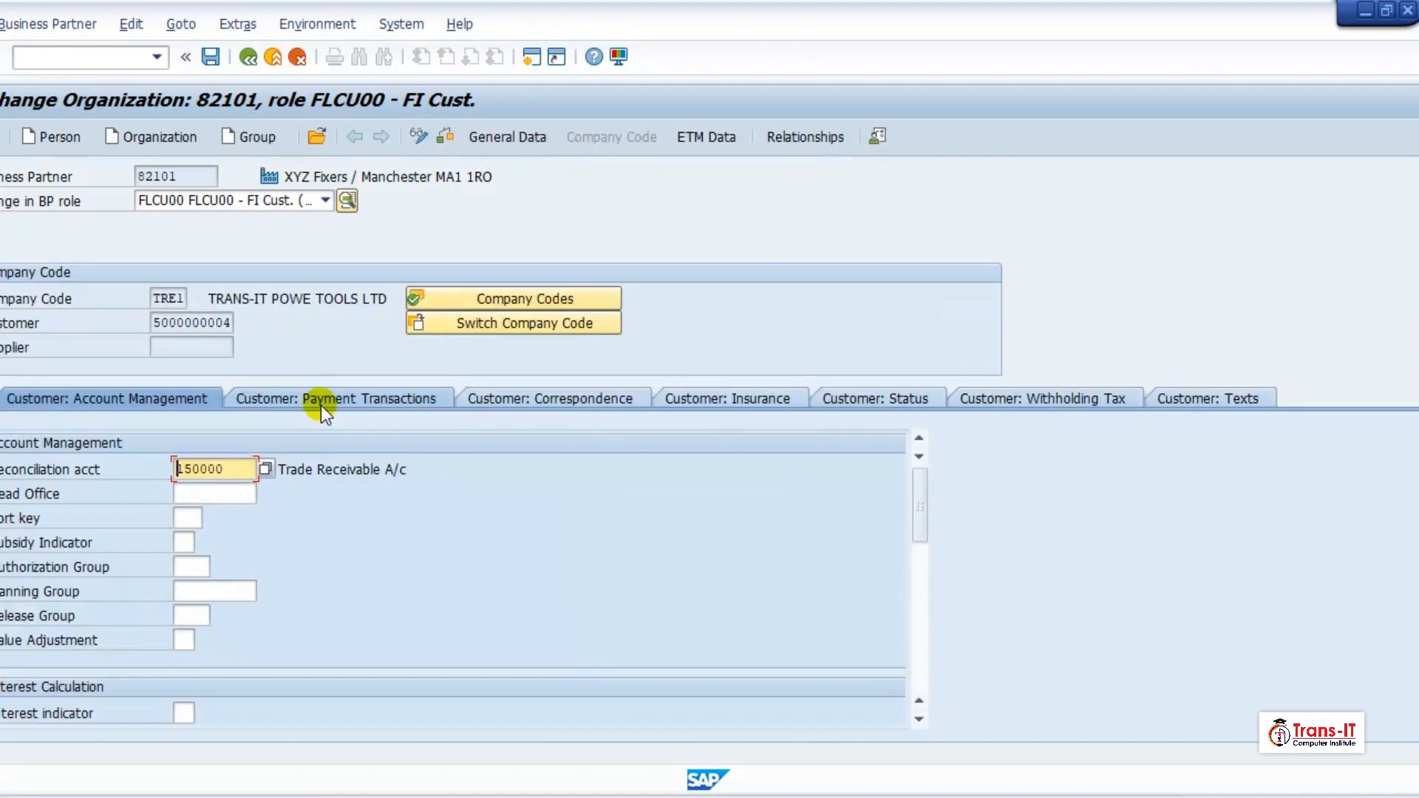
Set the dunning procedure to ZTR1 in the customer's correspondence data
left_click(537, 394)
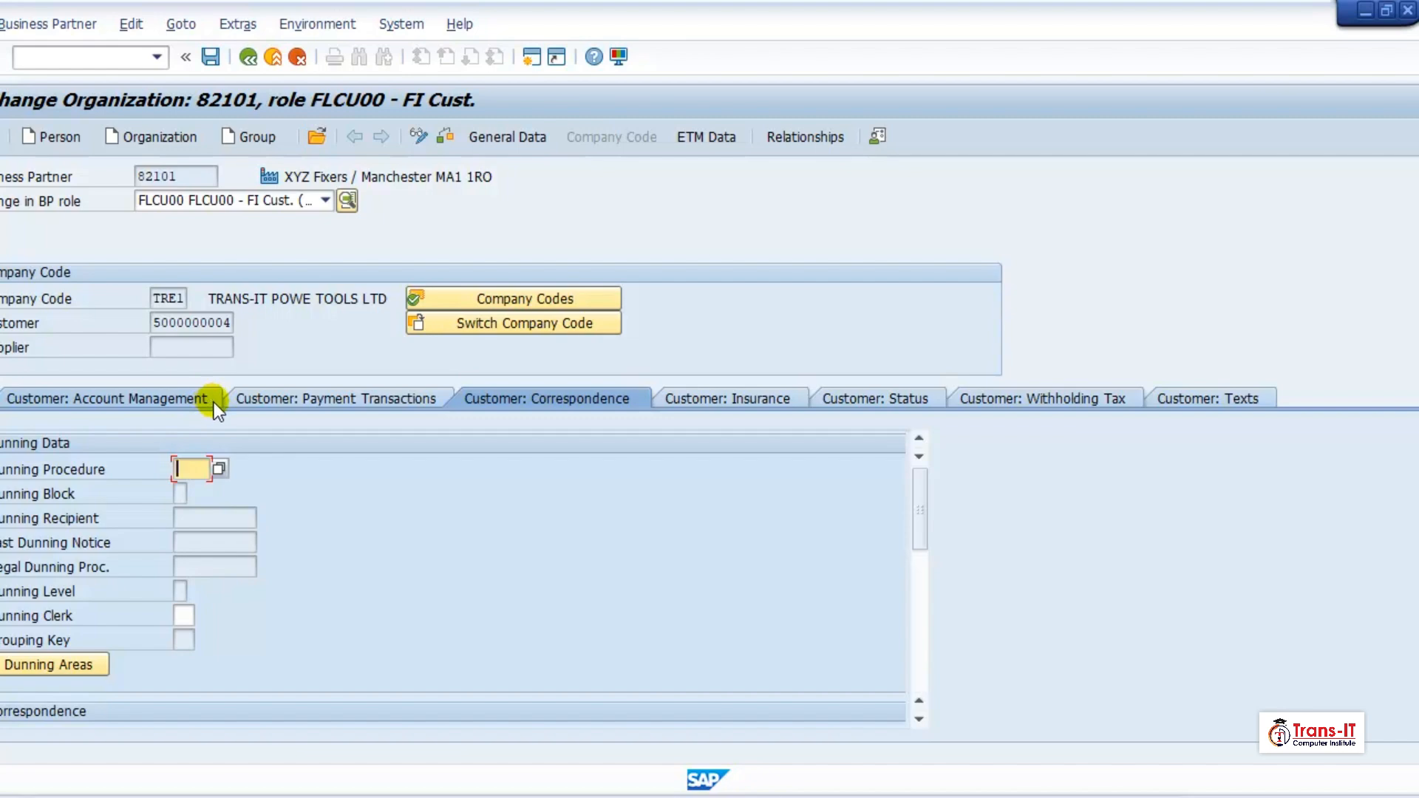
type("ZTR1")
key("Return")
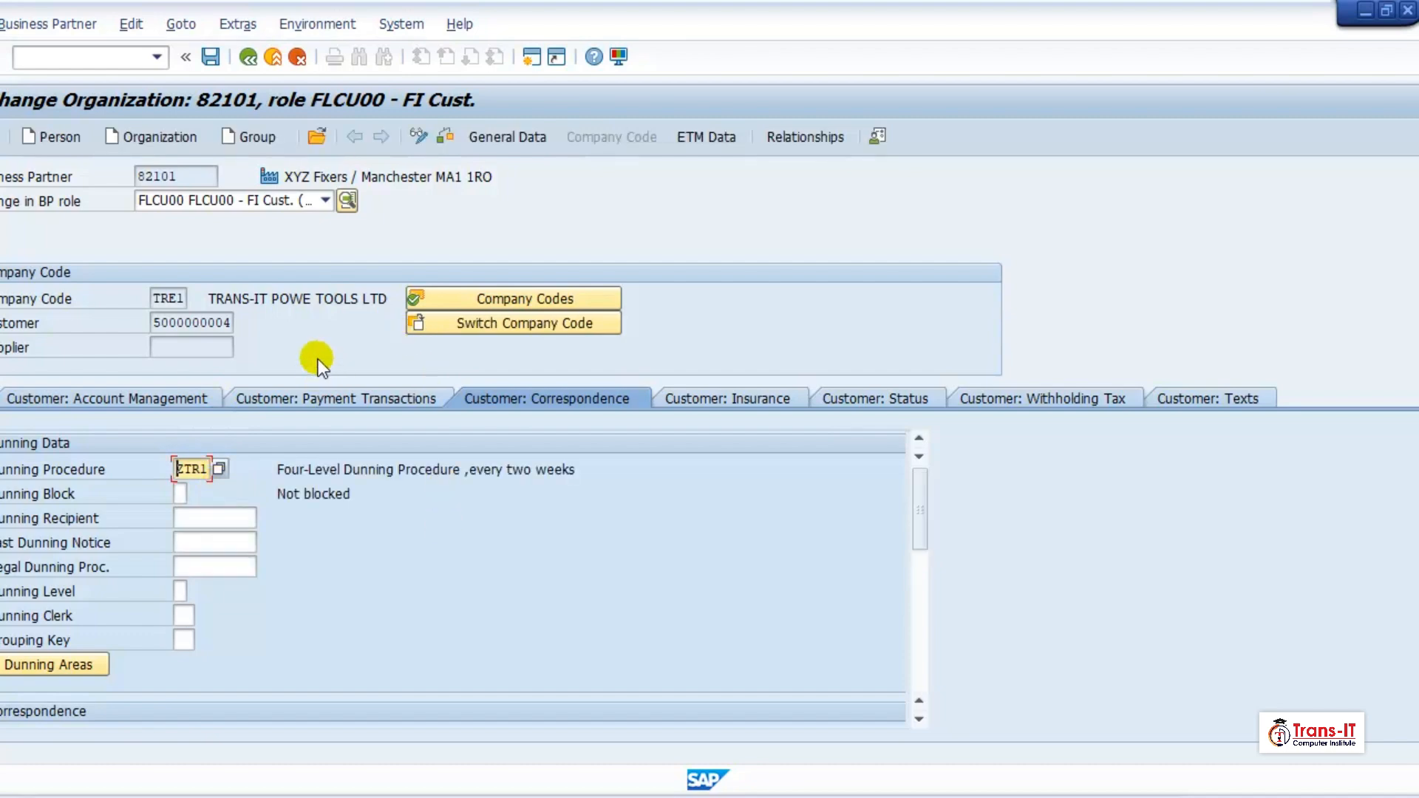
Add dunning area 01 with procedure ZTR1 to the customer's dunning areas and accept the entries
left_click(37, 664)
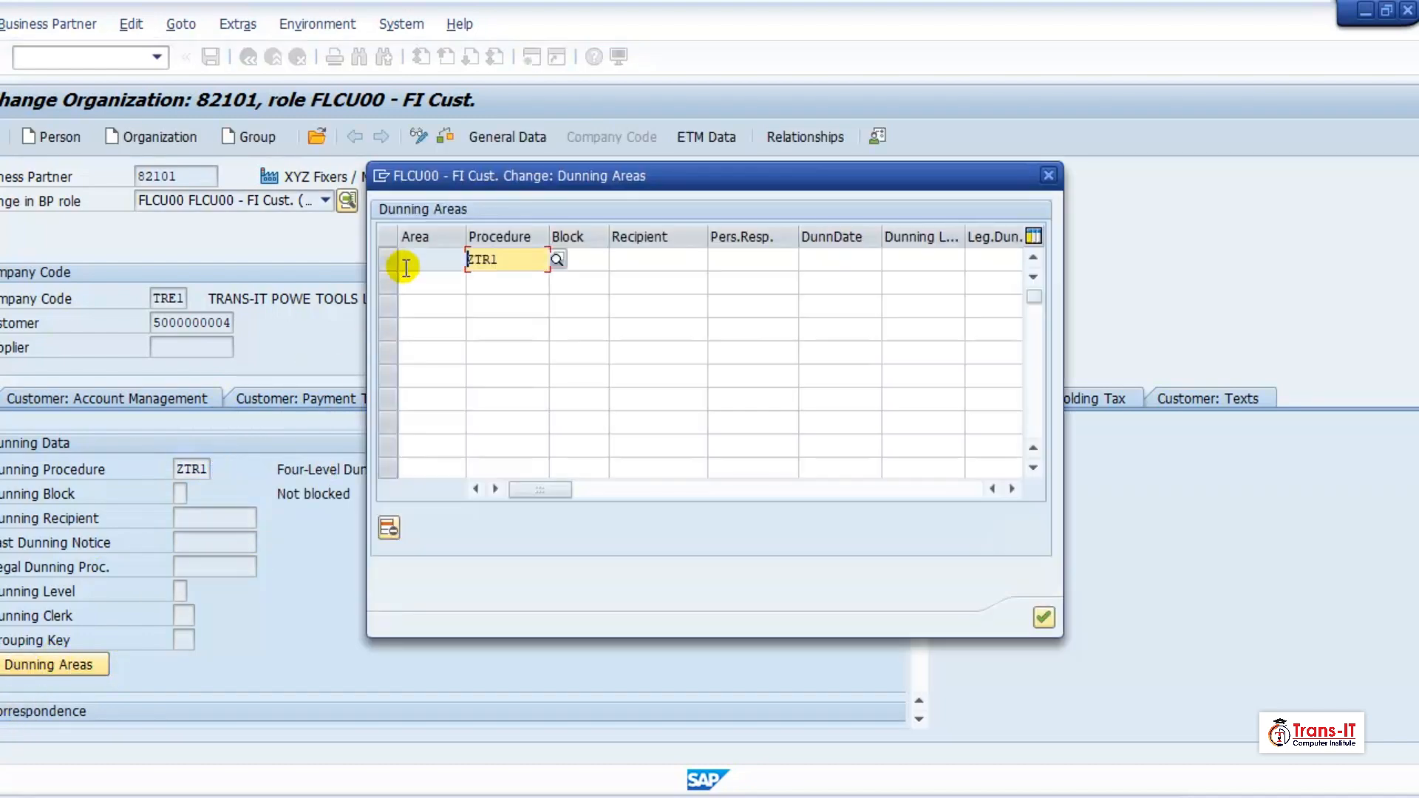
left_click(490, 280)
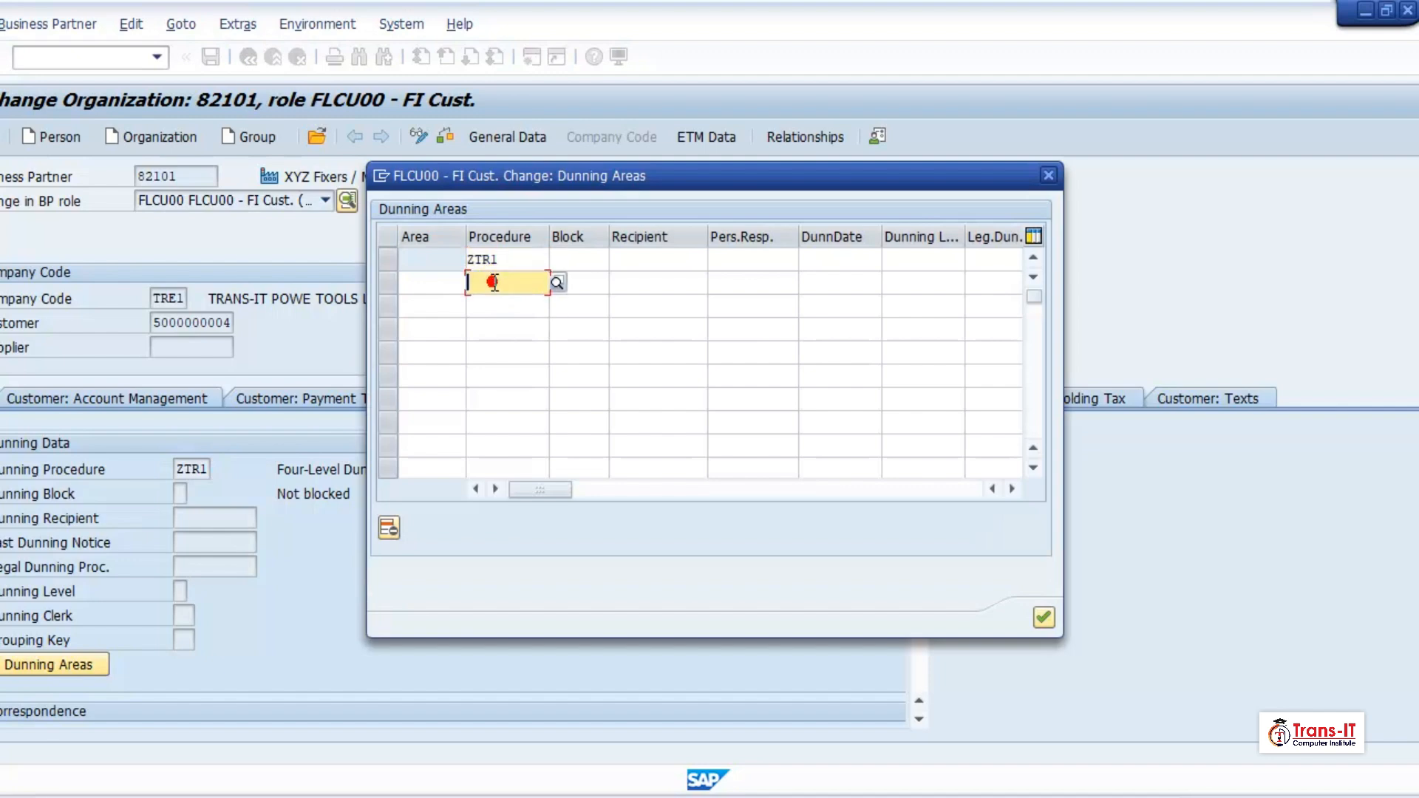
left_click(440, 283)
type("01")
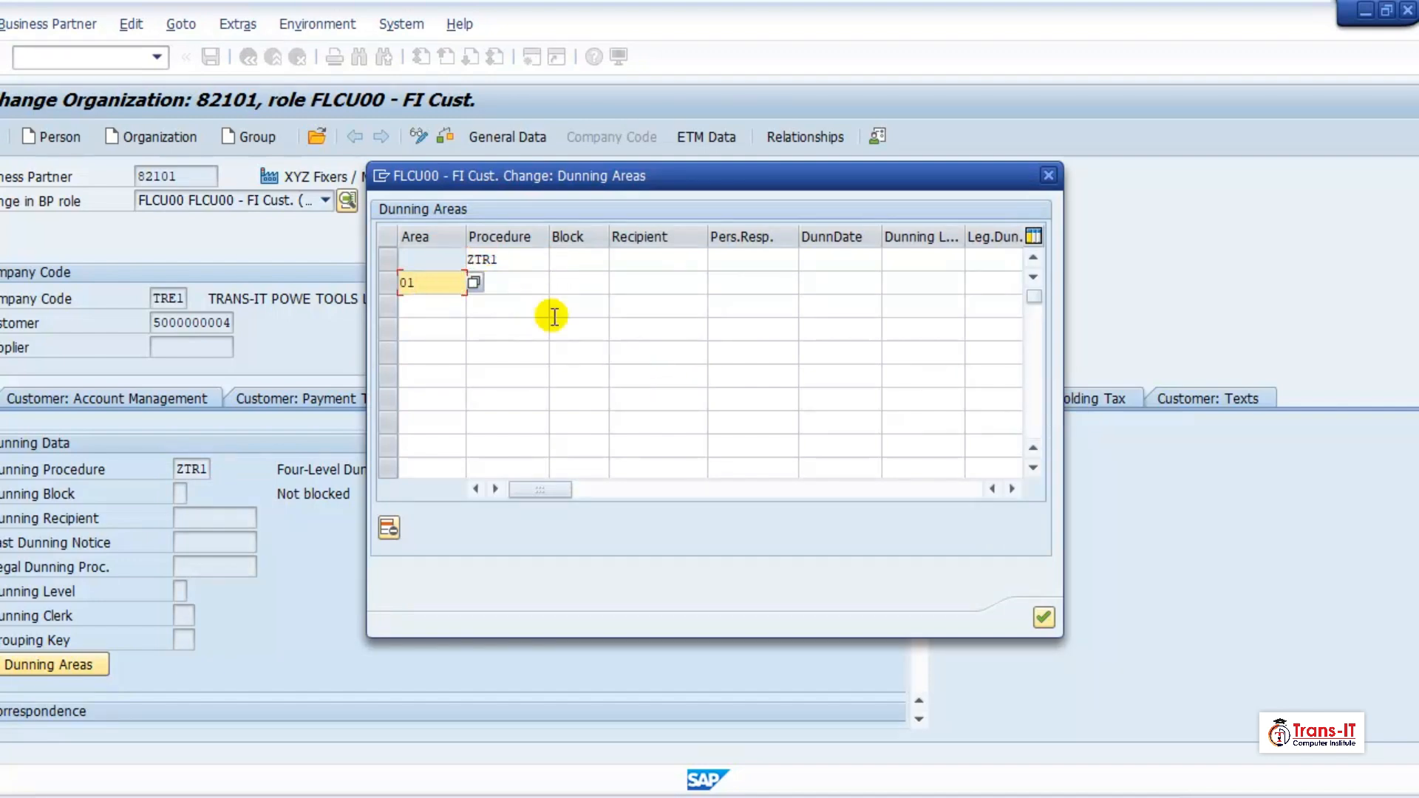
left_click(522, 282)
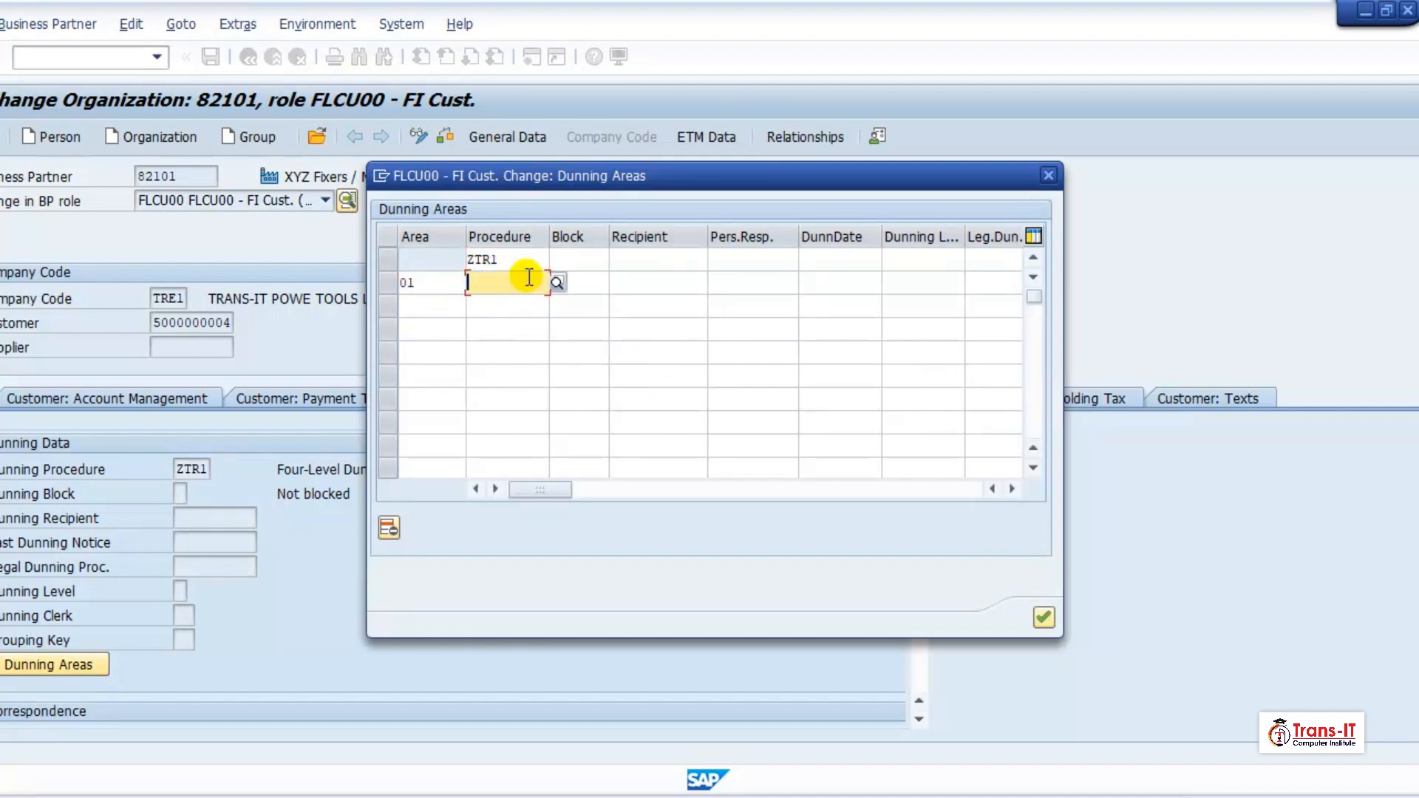
type("ZTR1")
key("Return")
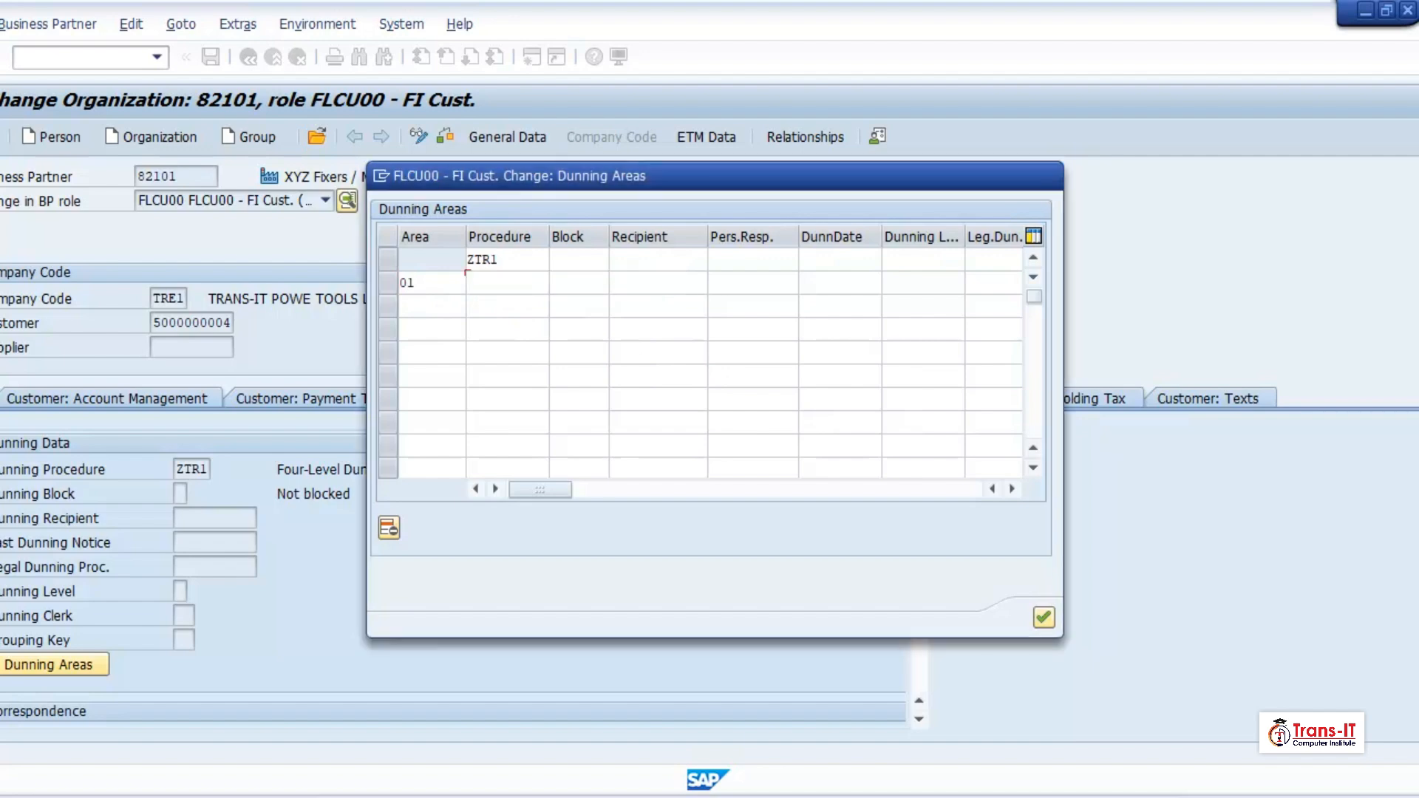
type("ZTR")
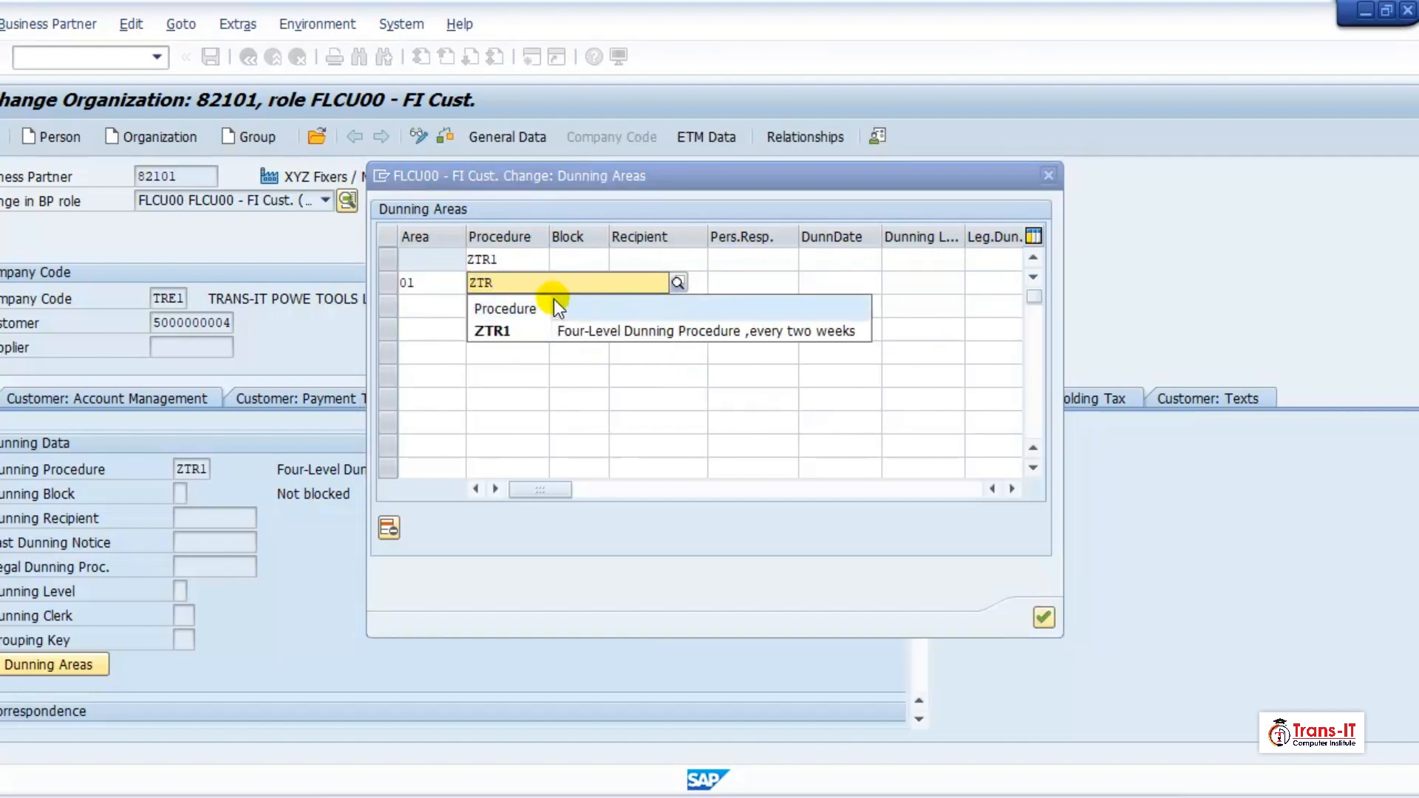
left_click(539, 330)
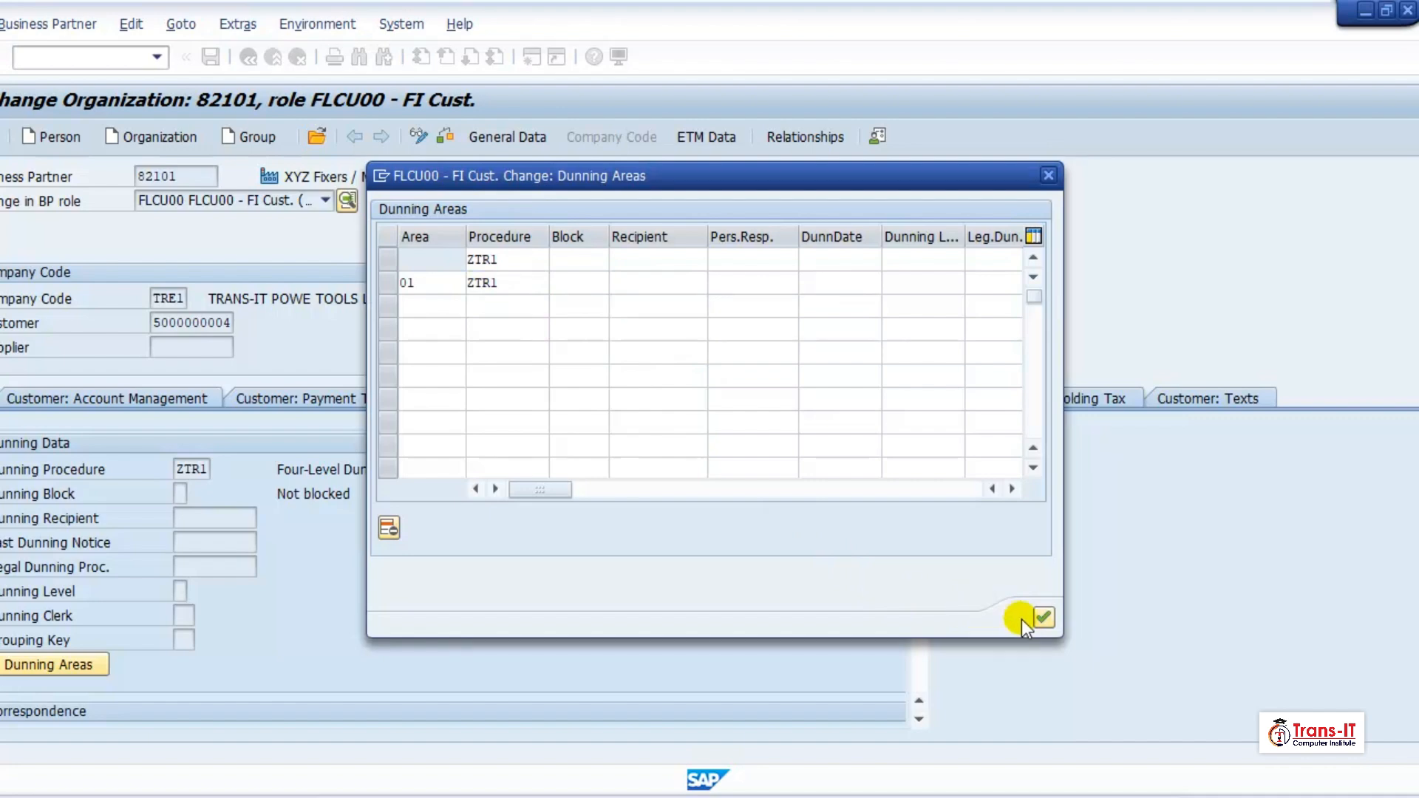
left_click(1043, 618)
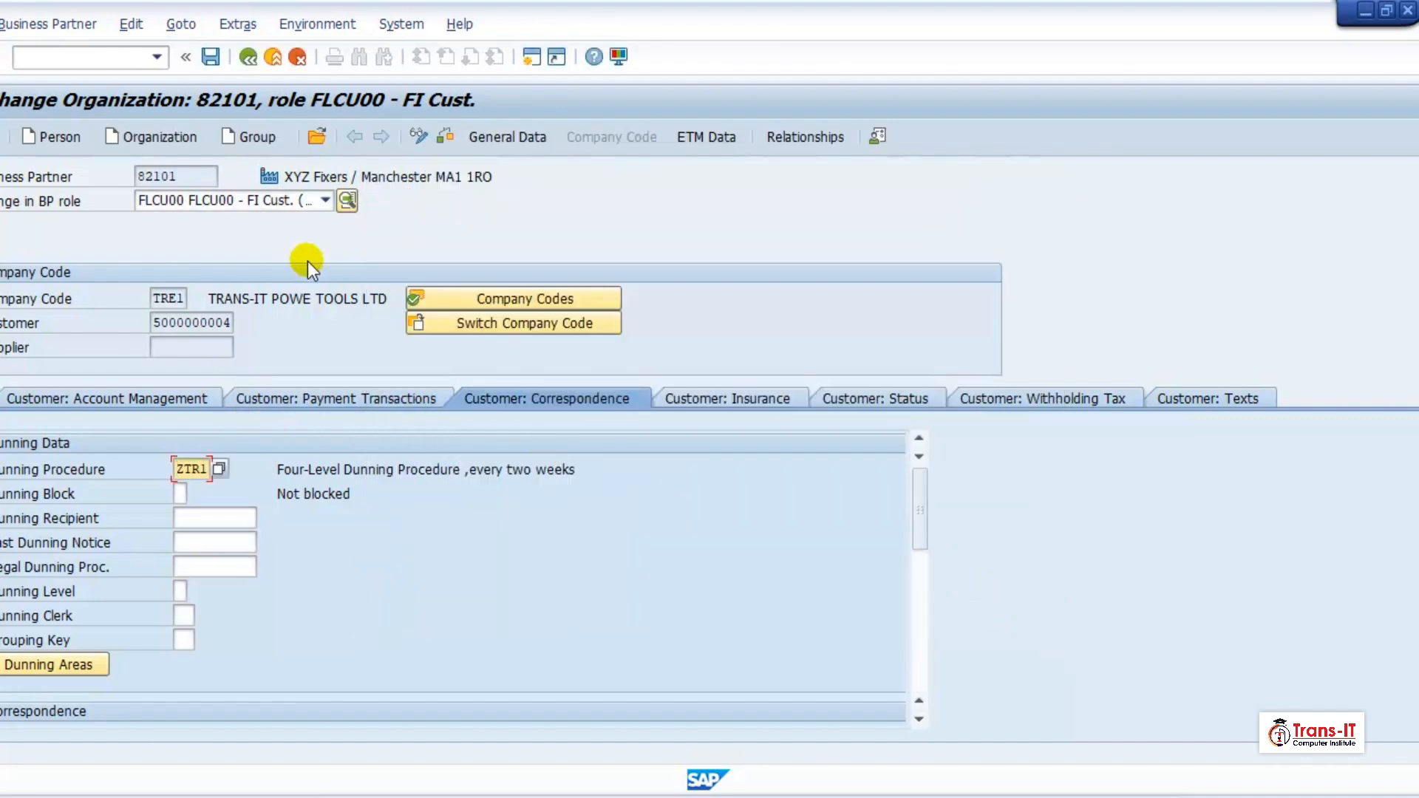
Save the customer's dunning changes, leave the record and start the Maintain Business Partner transaction again
left_click(211, 57)
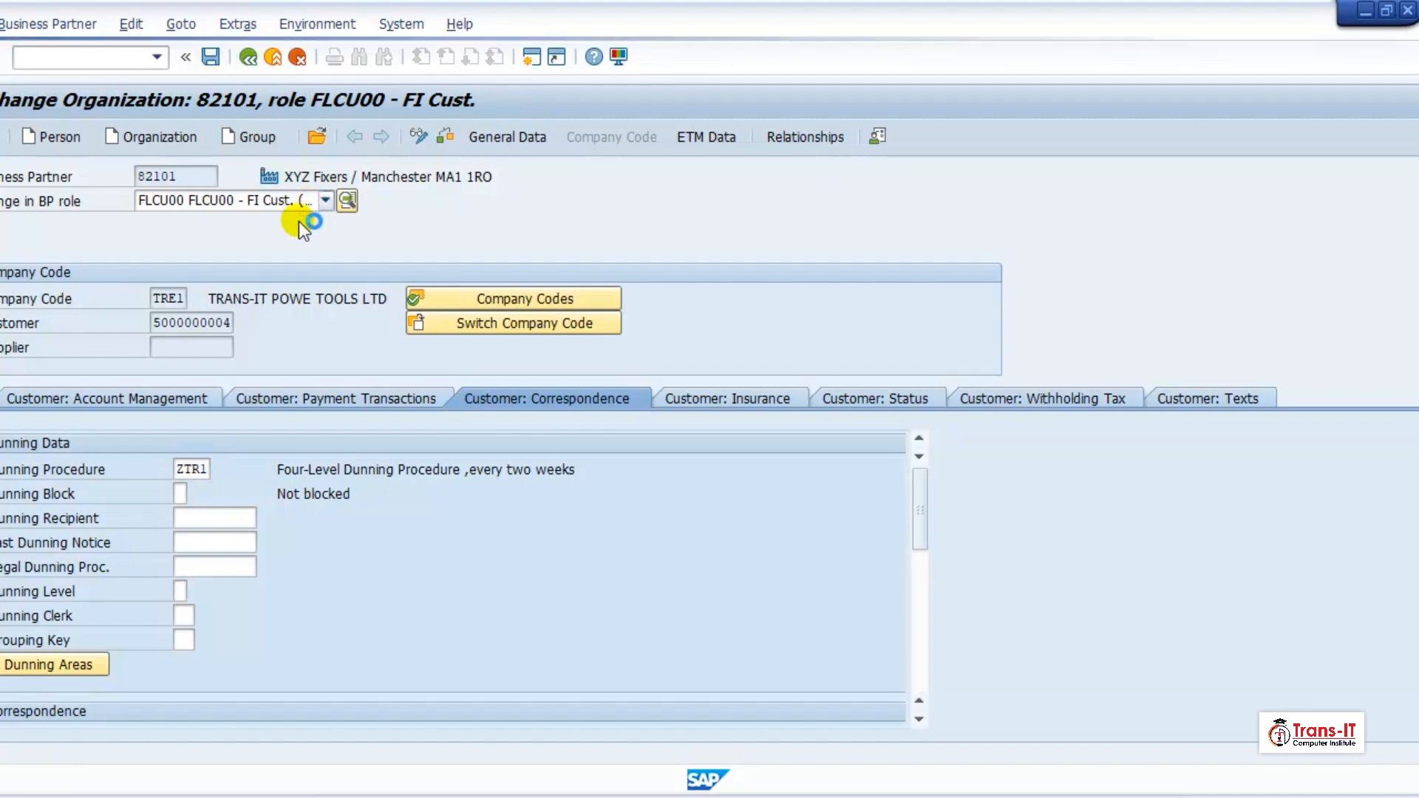
left_click(247, 57)
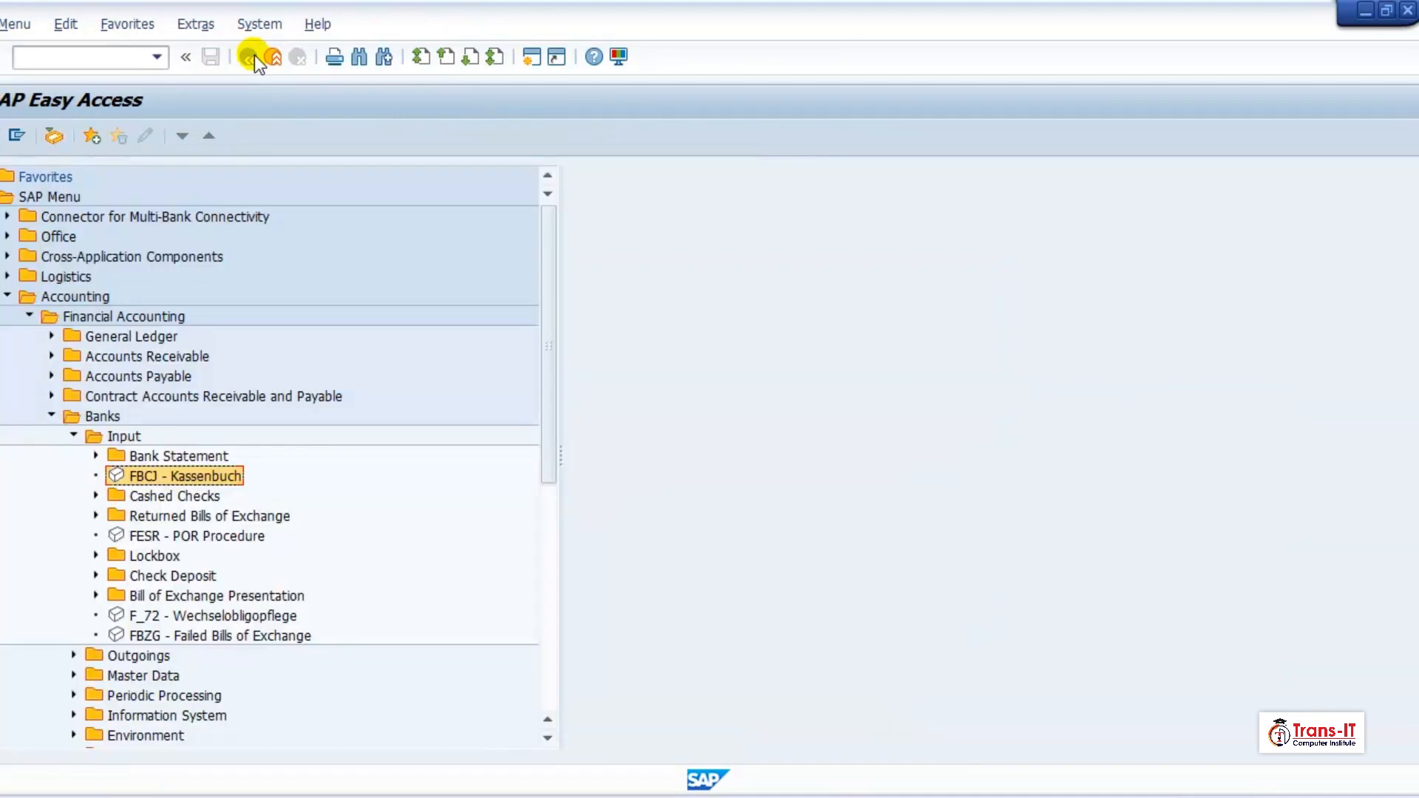
left_click(137, 56)
type("BO")
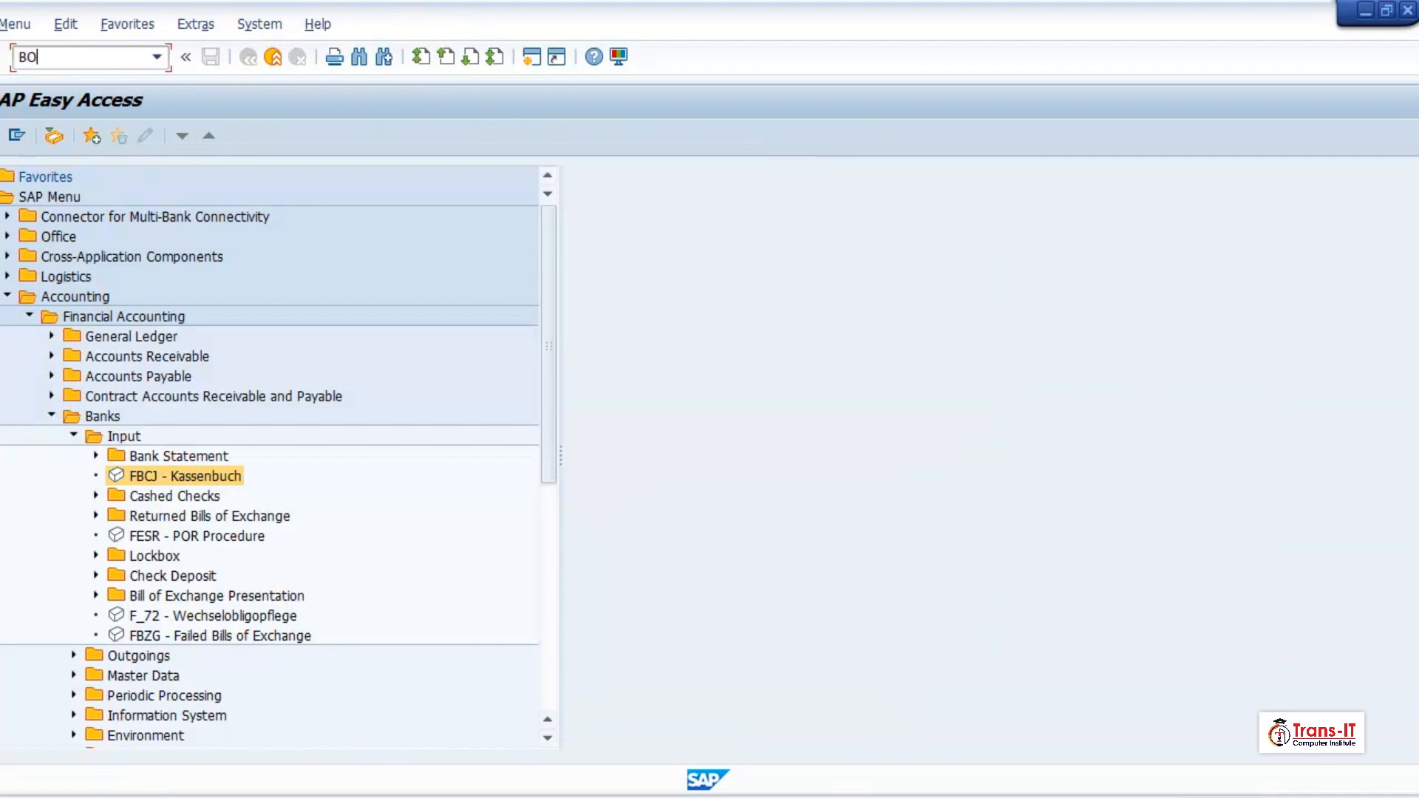
key("Return")
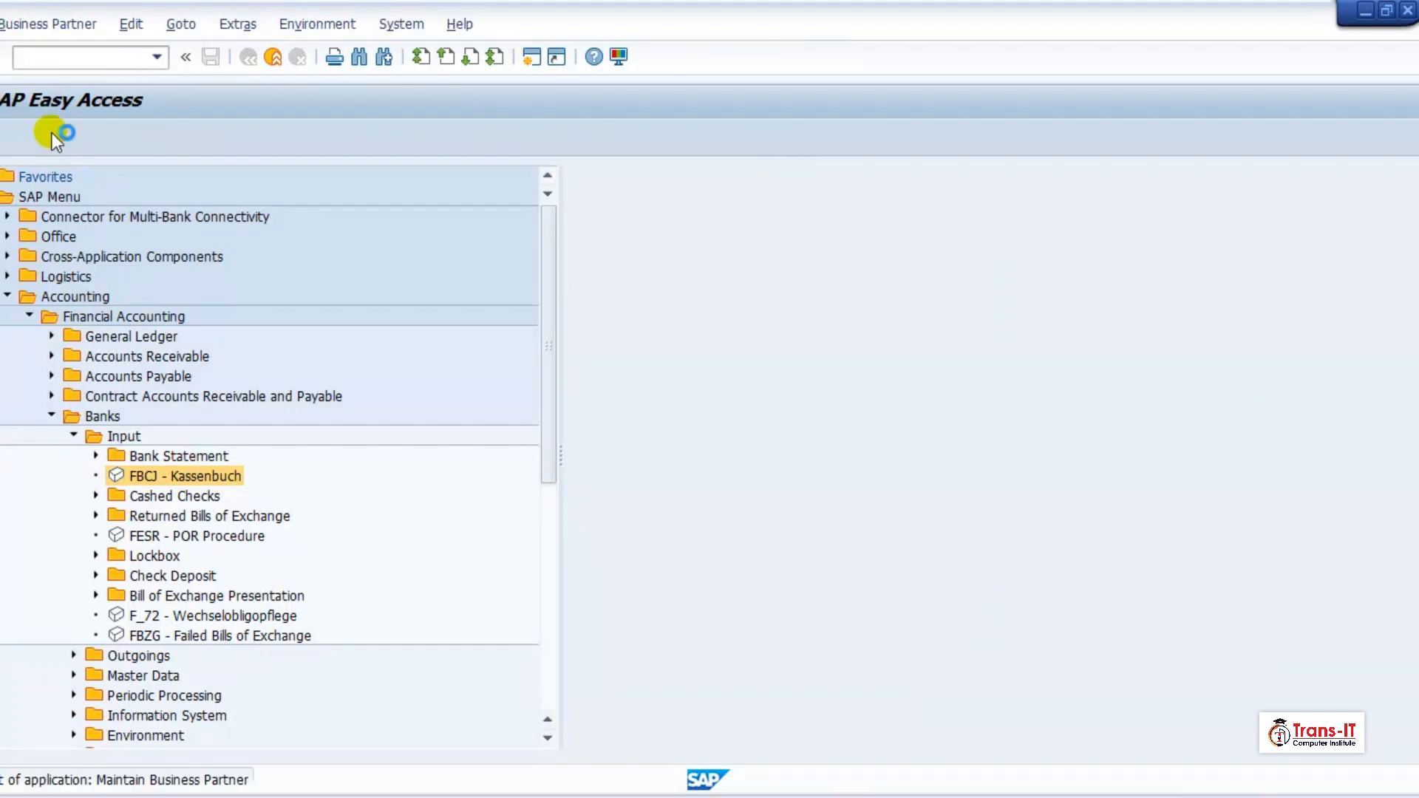
Search organizations with Energy as the first search term and open the Energy Supplier record
double_click(151, 275)
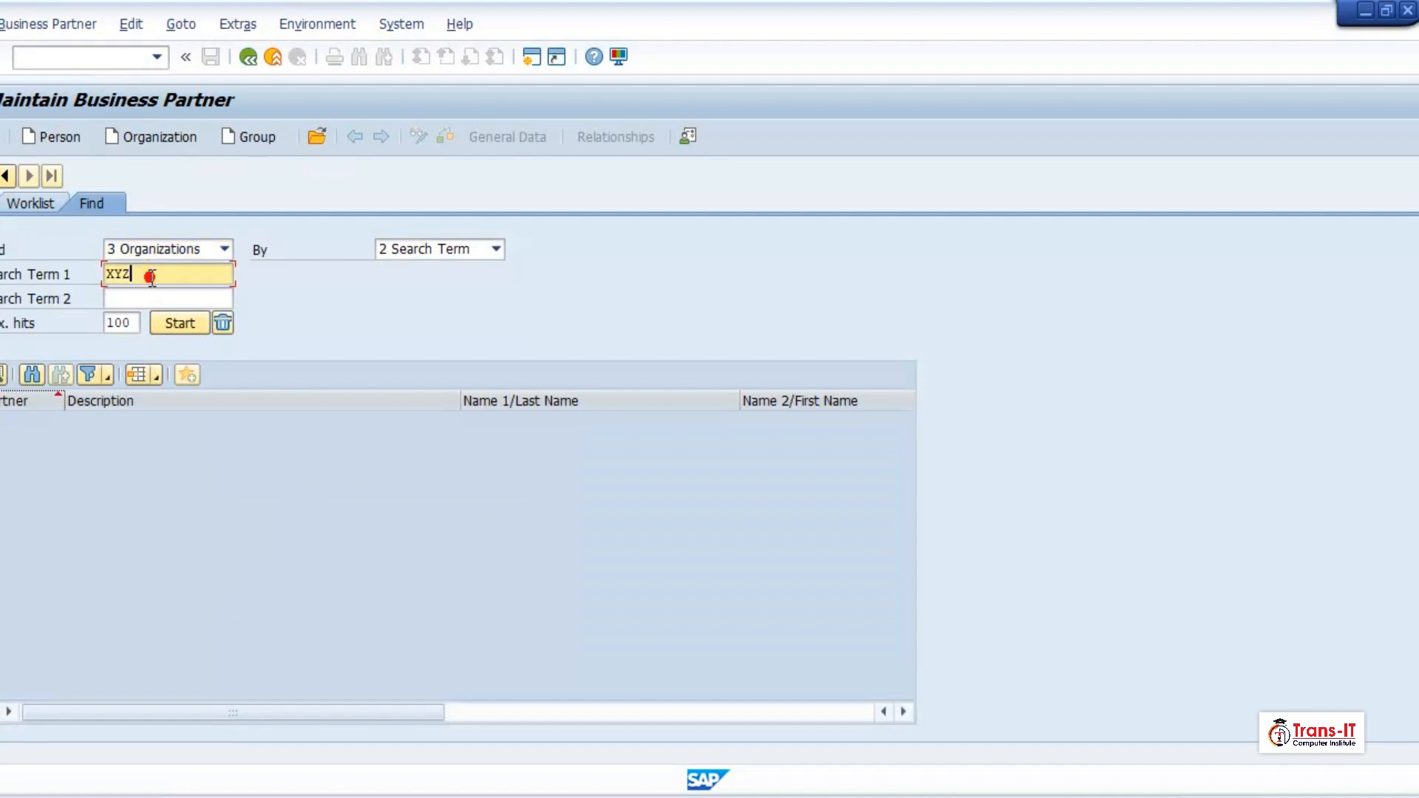
key("BackSpace")
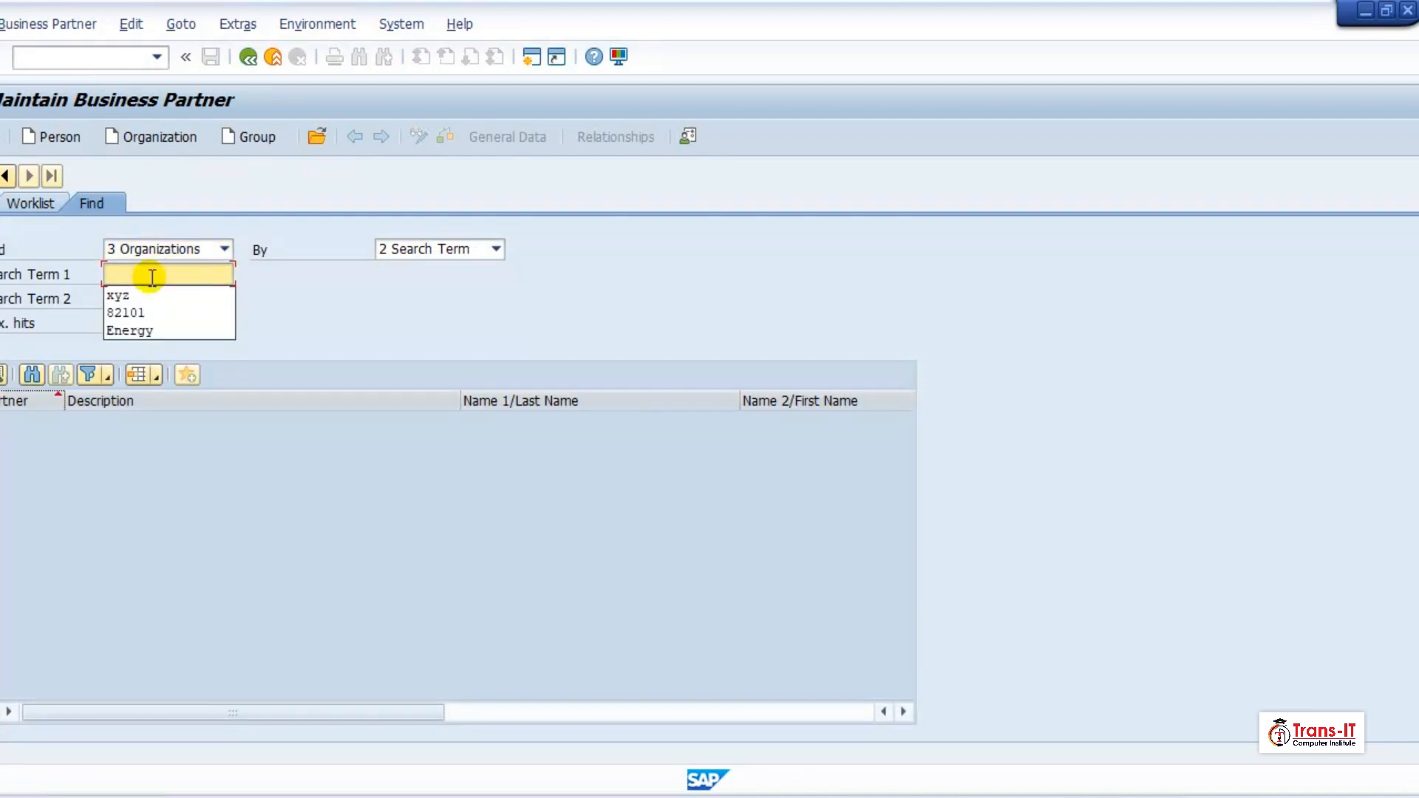
left_click(130, 330)
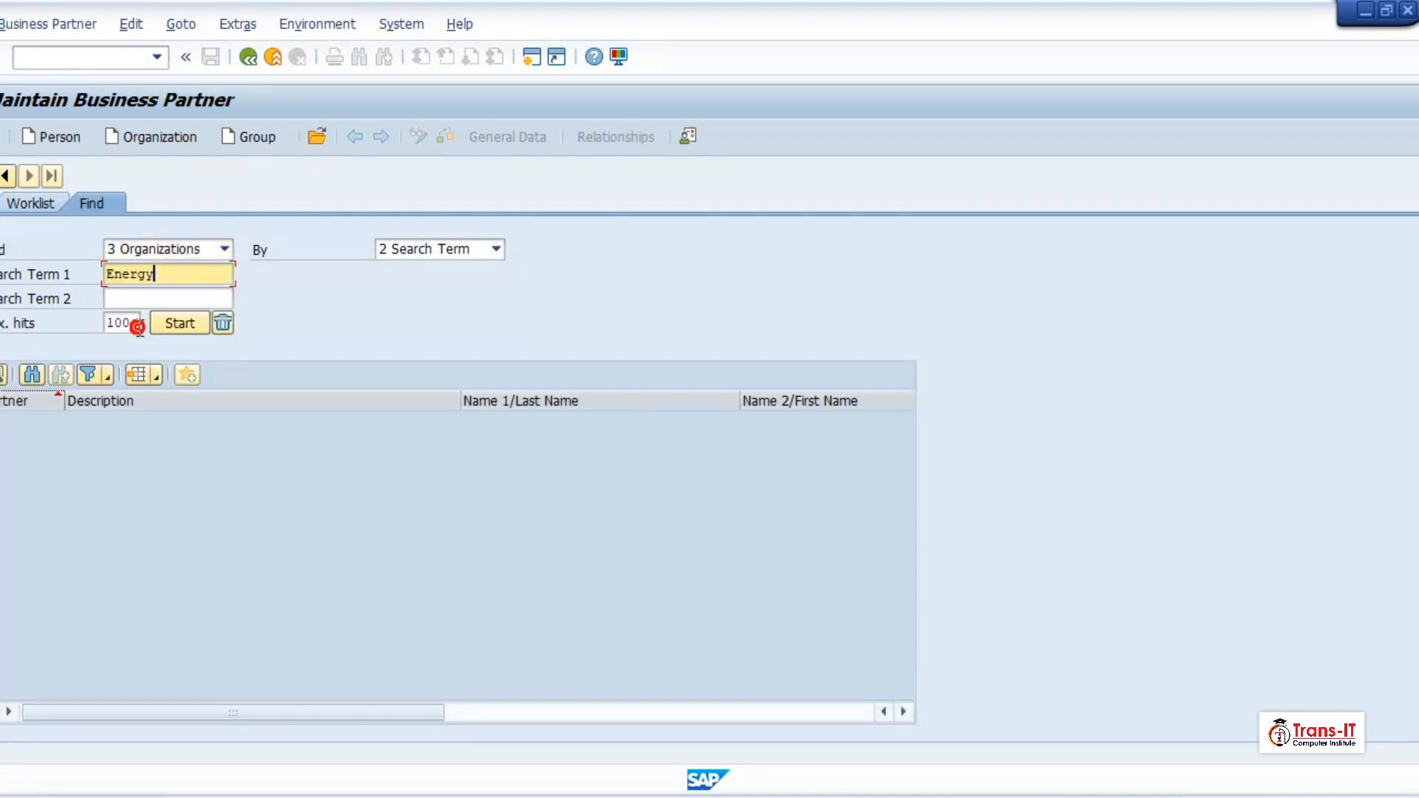
left_click(181, 322)
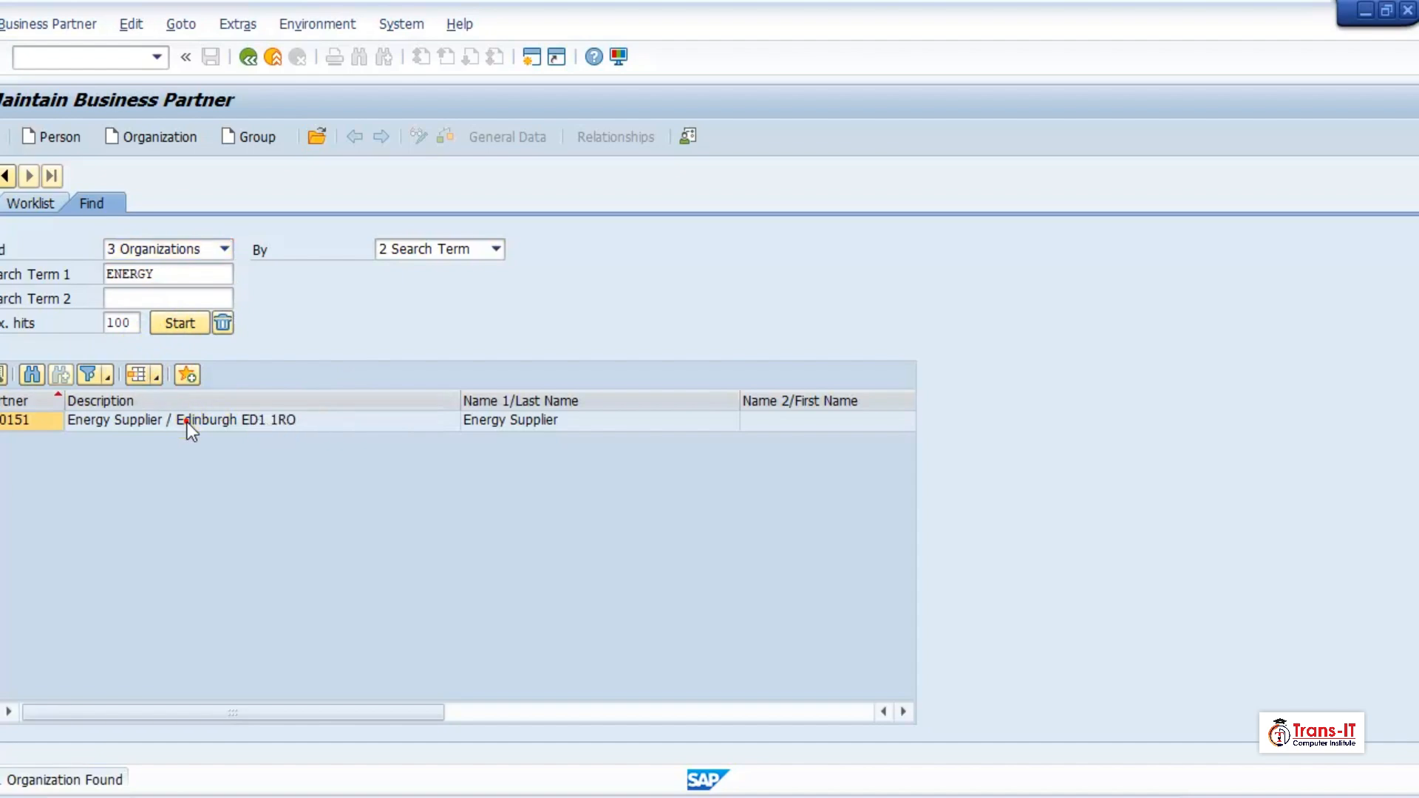
double_click(188, 420)
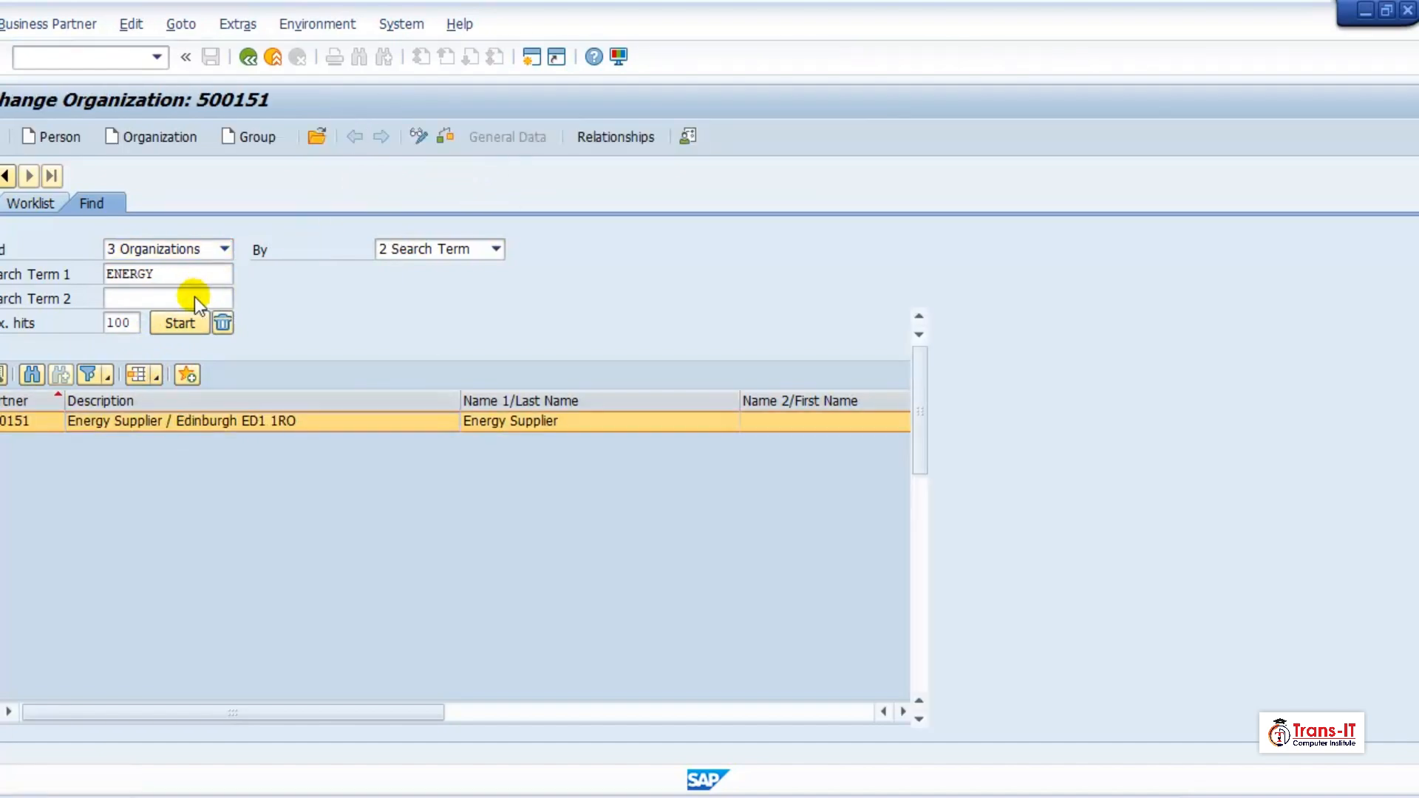
Switch Energy Supplier to the BP role FLVN00 : FI Supplier
left_click(325, 200)
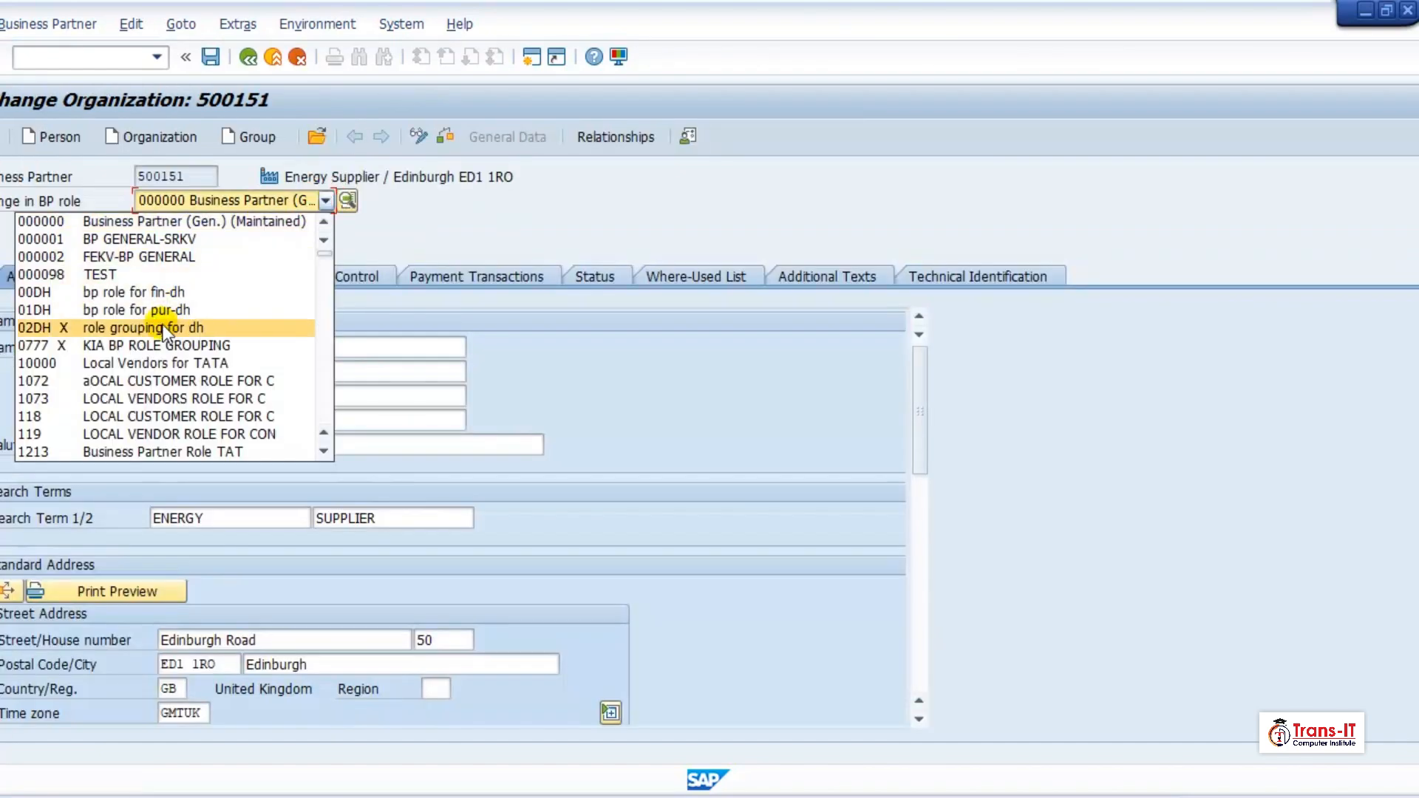
scroll(166, 333, "down", 7)
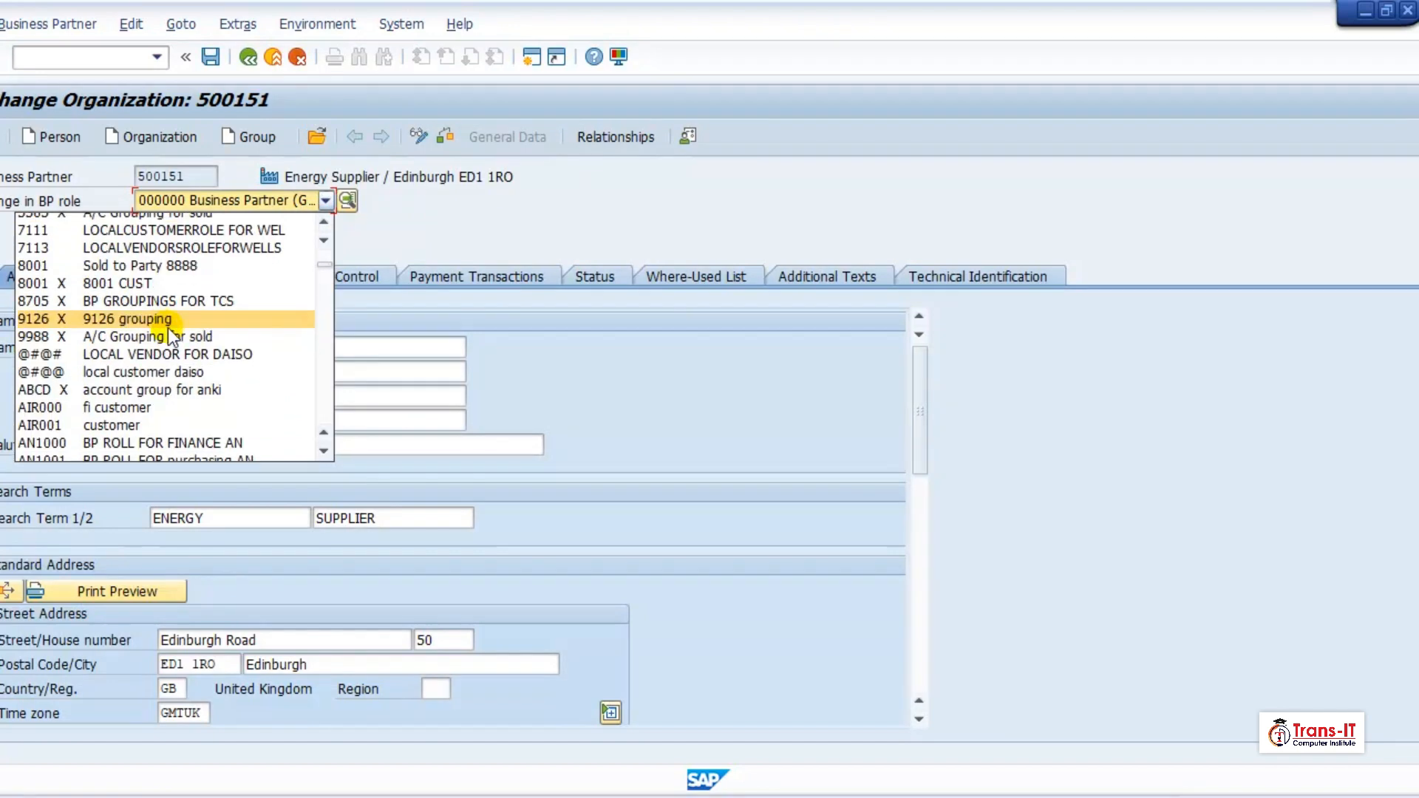
scroll(170, 337, "down", 10)
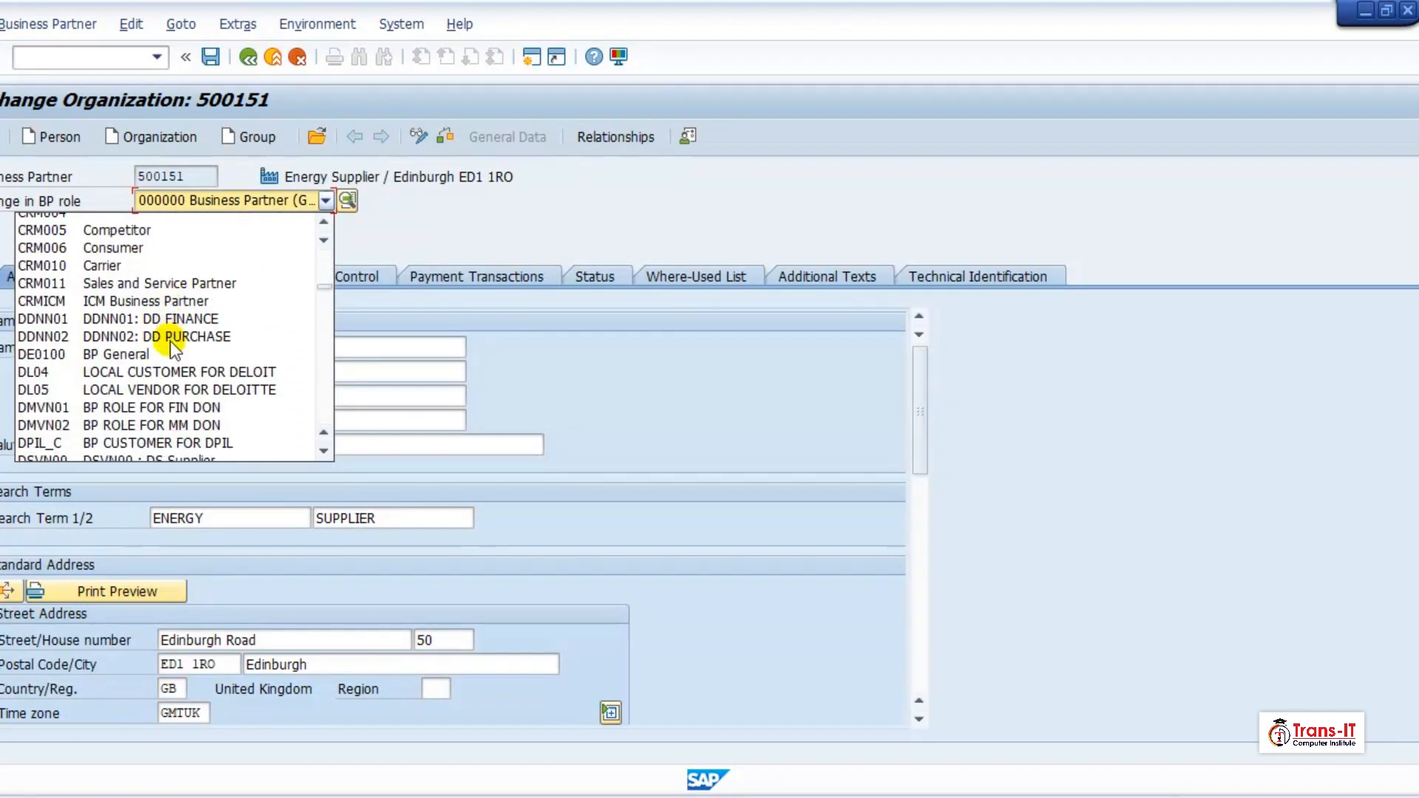
scroll(172, 347, "down", 8)
scroll(172, 348, "up", 2)
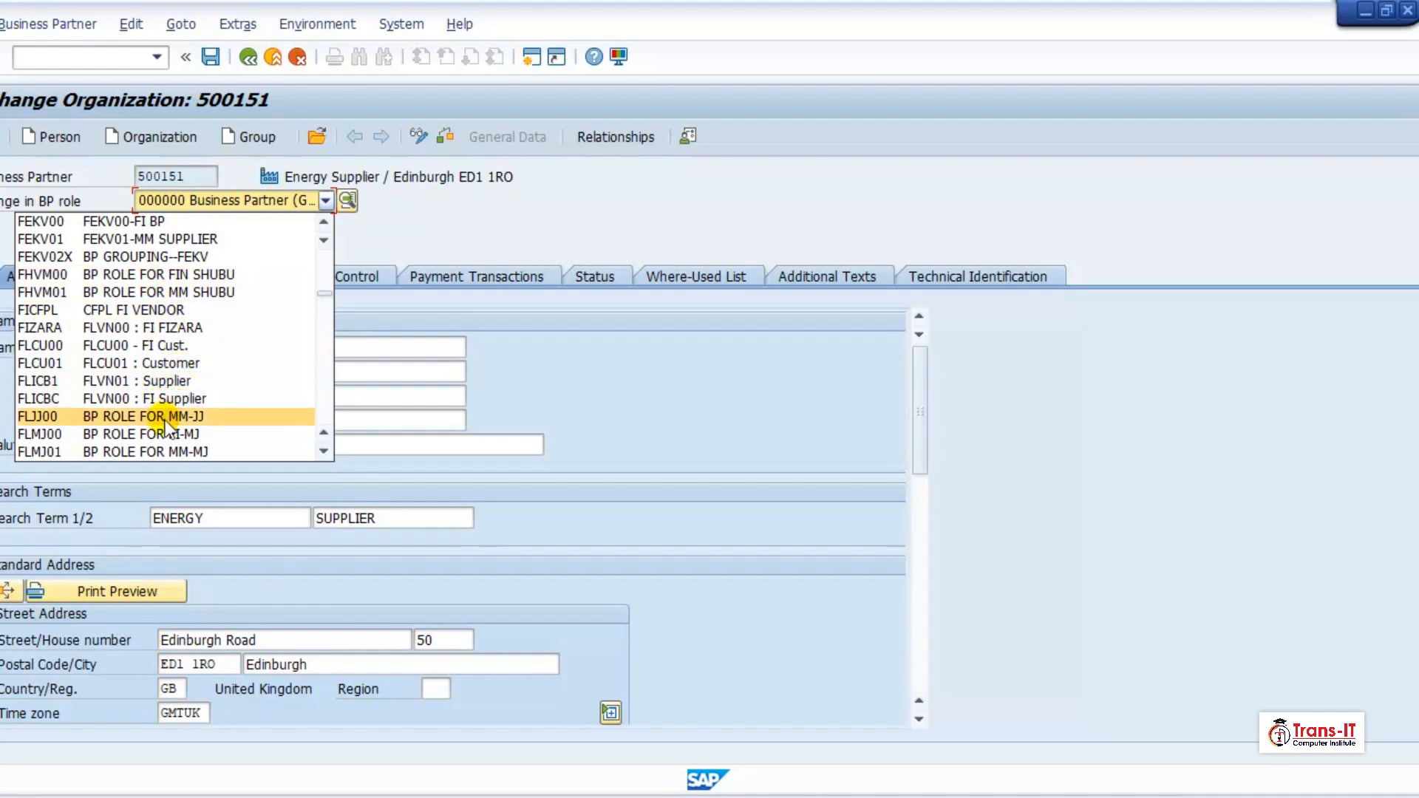
scroll(166, 420, "down", 3)
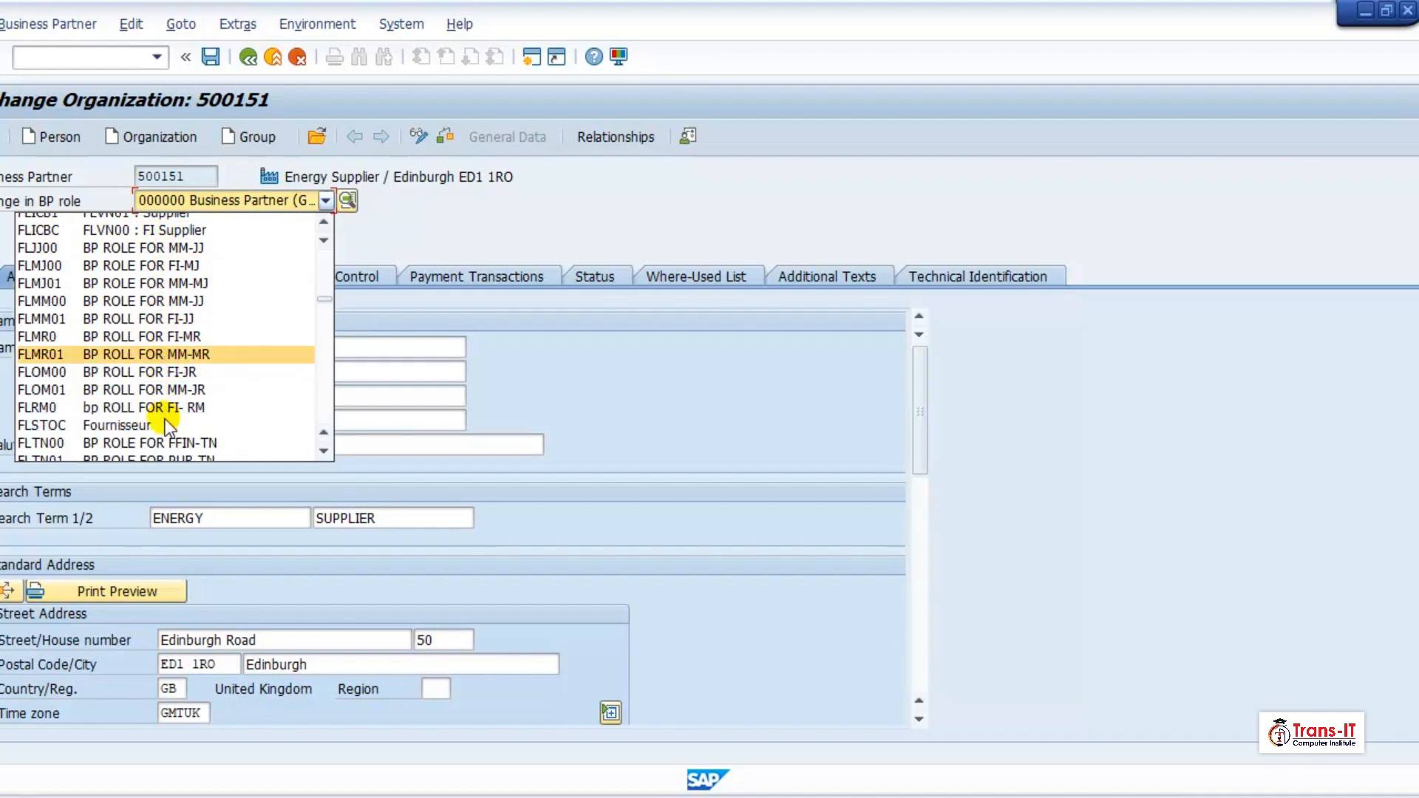
scroll(167, 421, "down", 3)
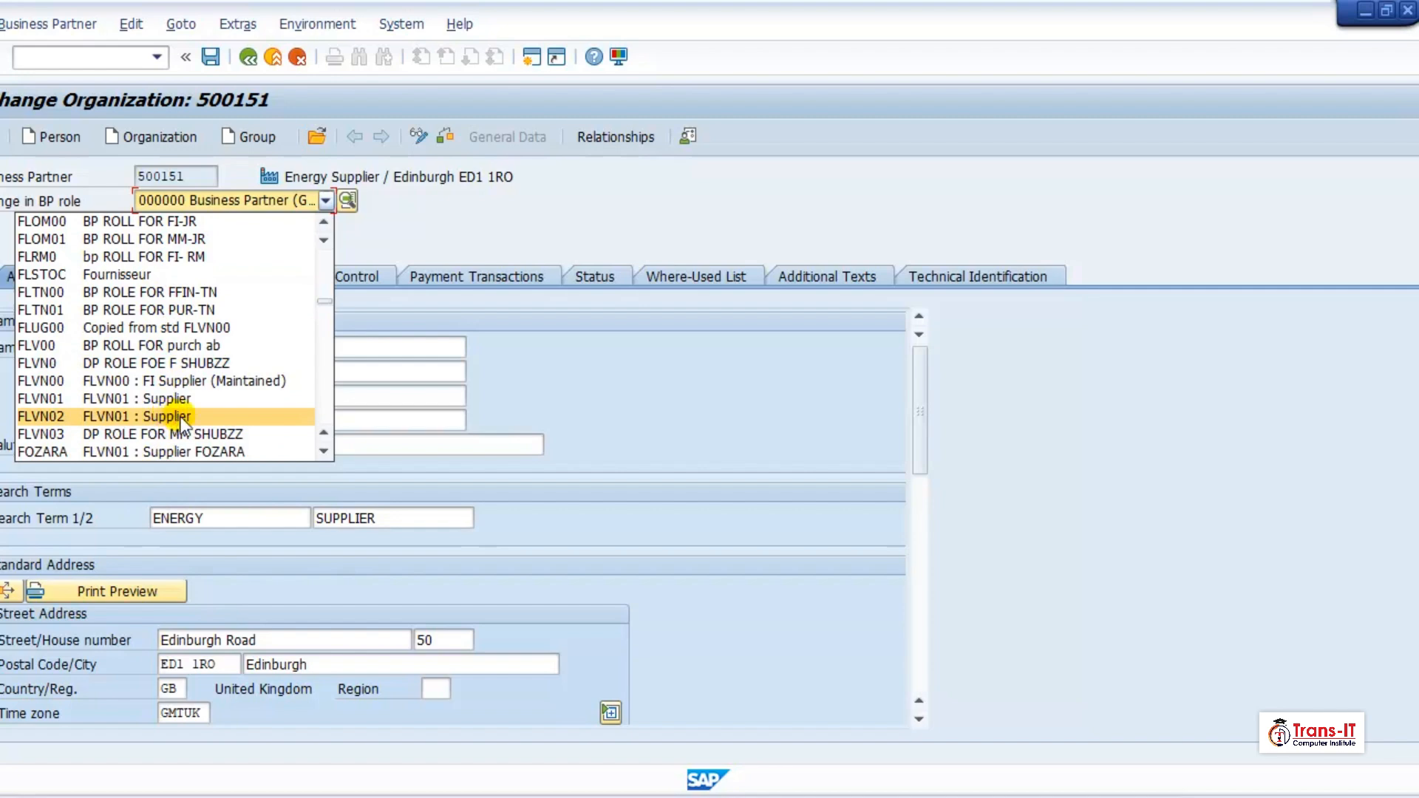
left_click(183, 382)
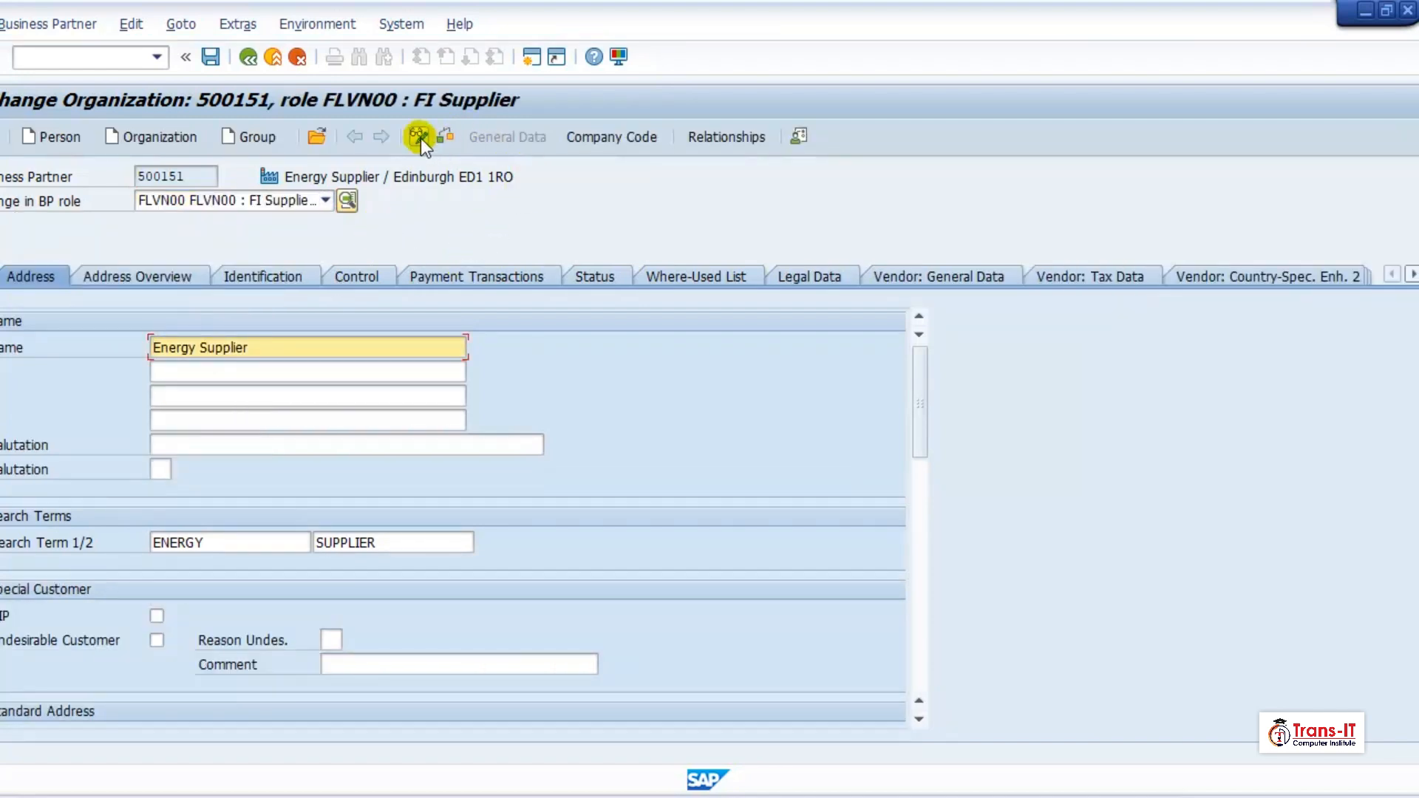
In the supplier's company code correspondence data, enable editing and set the dunning procedure to ZTR1
left_click(420, 139)
left_click(622, 136)
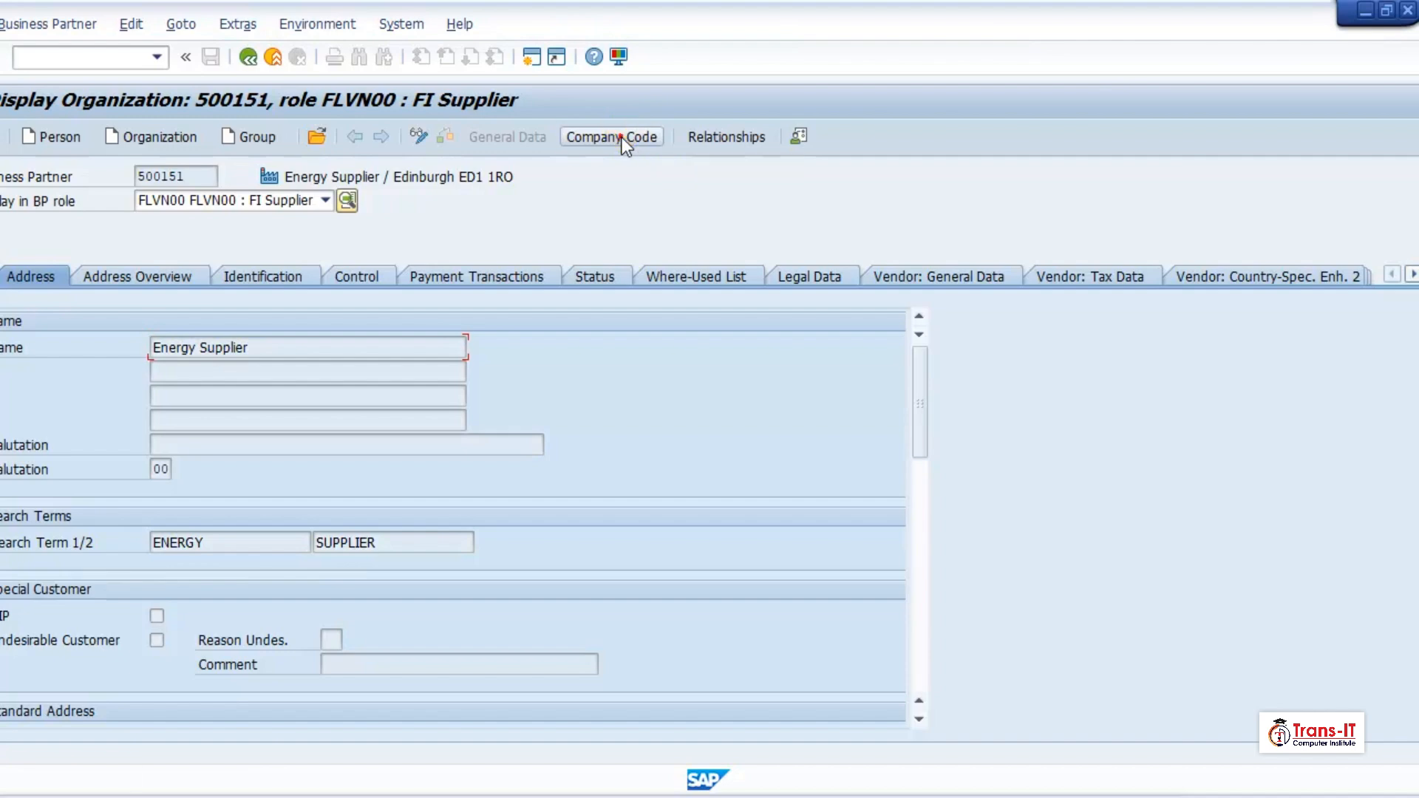
left_click(490, 401)
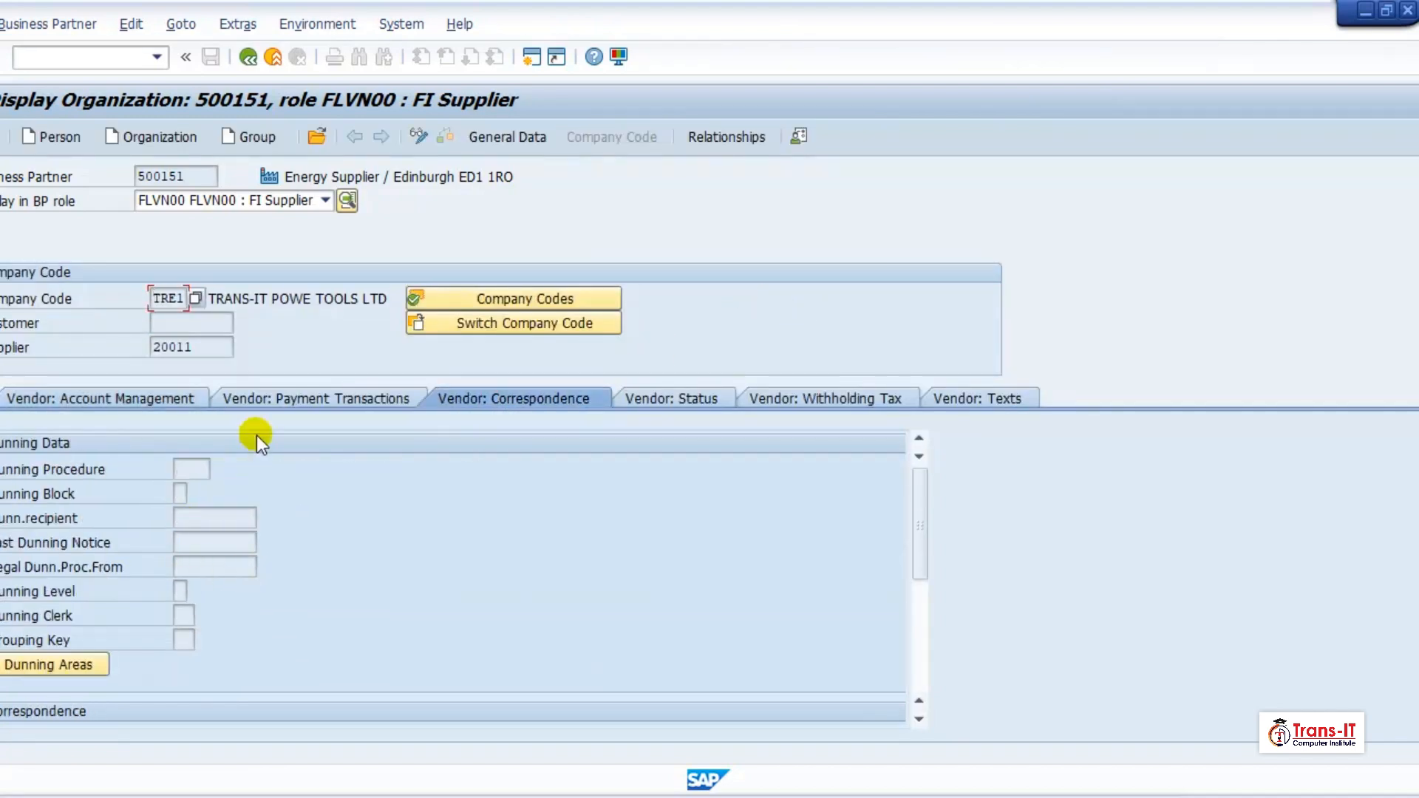
left_click(419, 136)
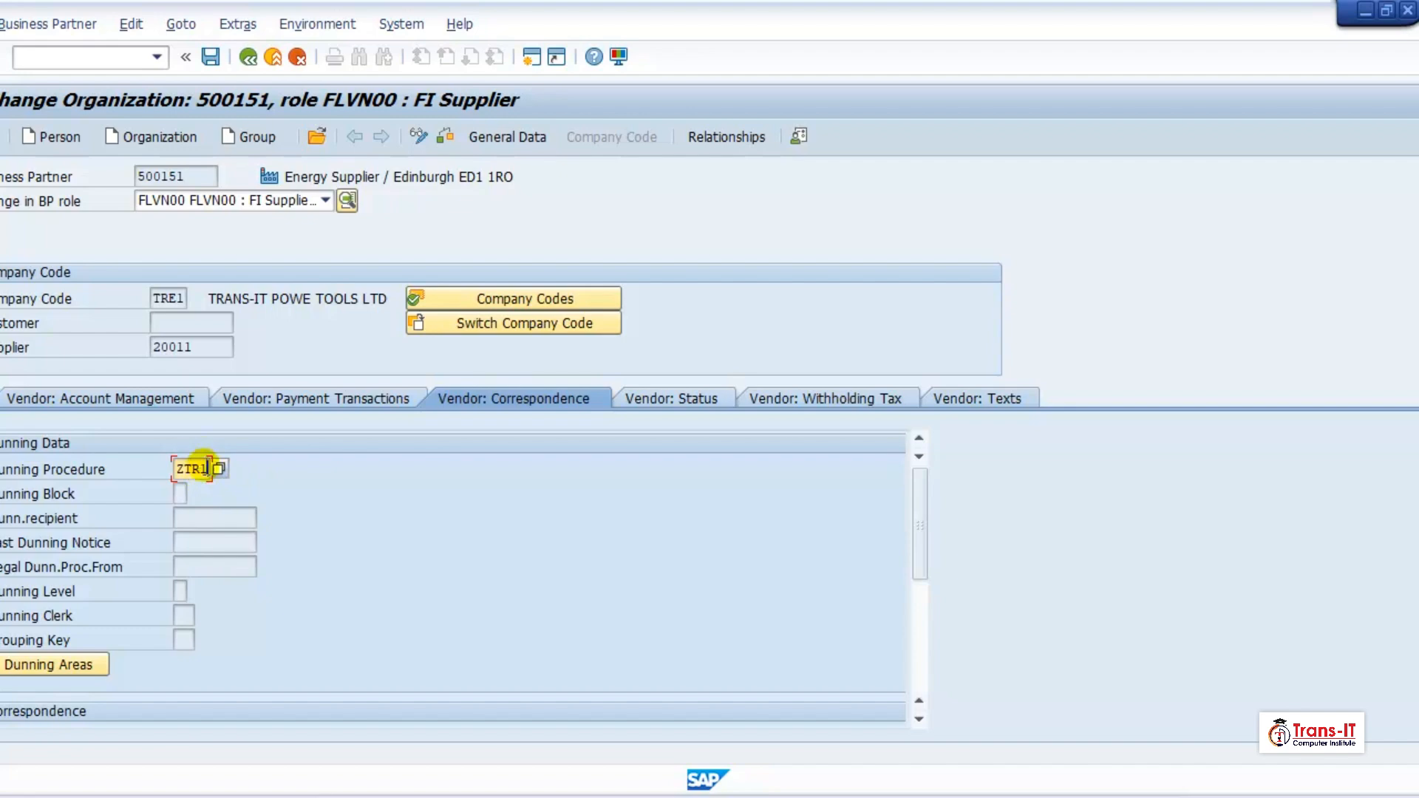
Add dunning area 01 with procedure ZTR1 to the supplier's dunning areas, save the business partner and leave the record
left_click(50, 665)
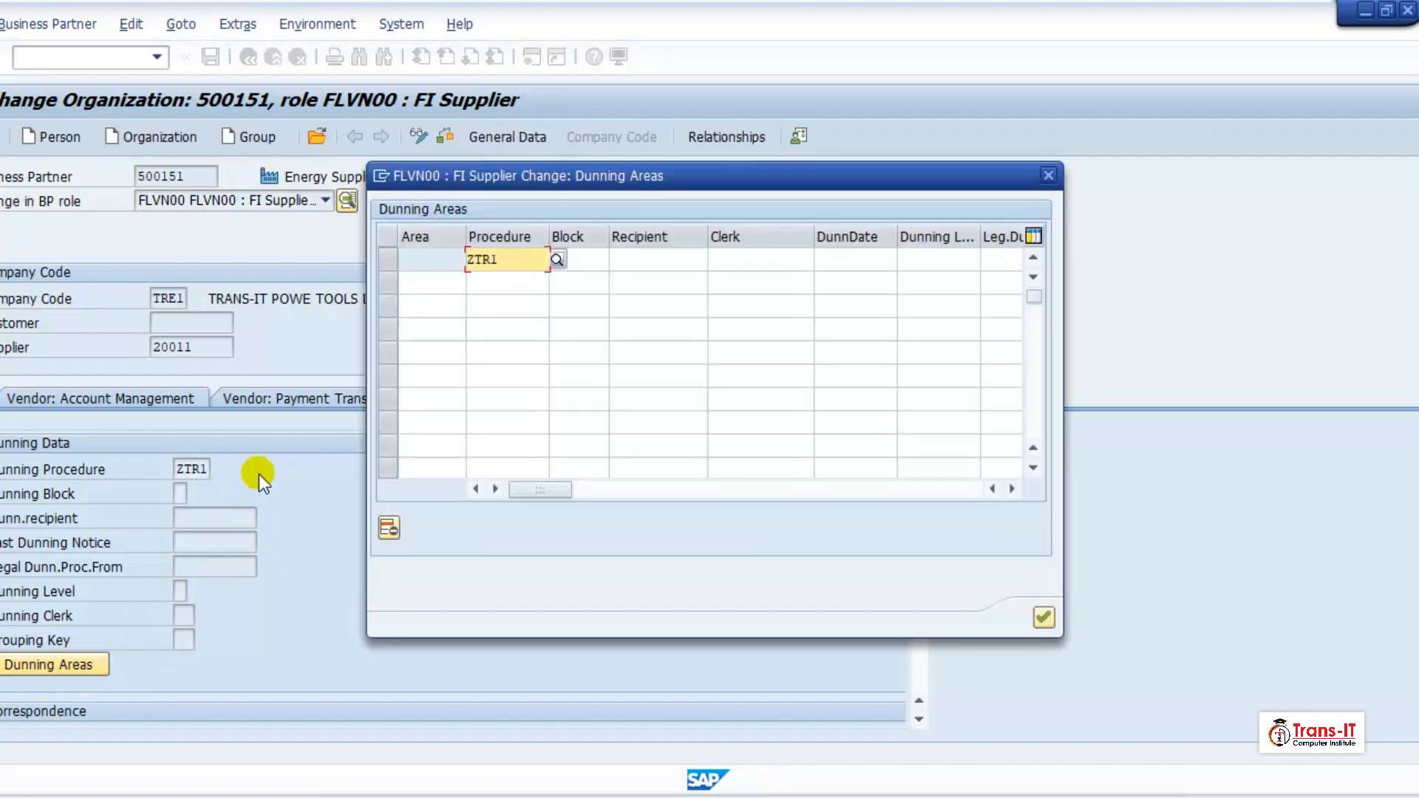
left_click(446, 281)
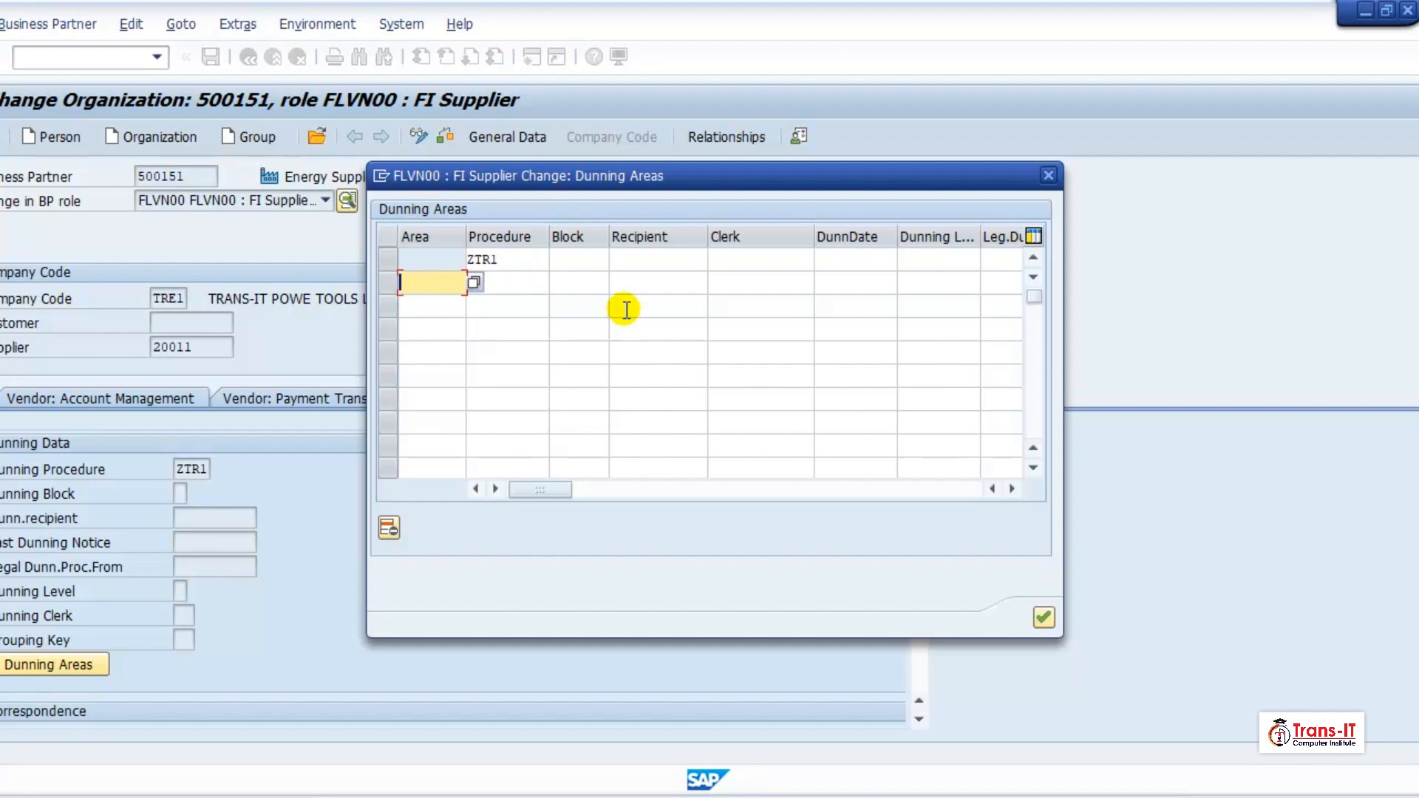
left_click(495, 285)
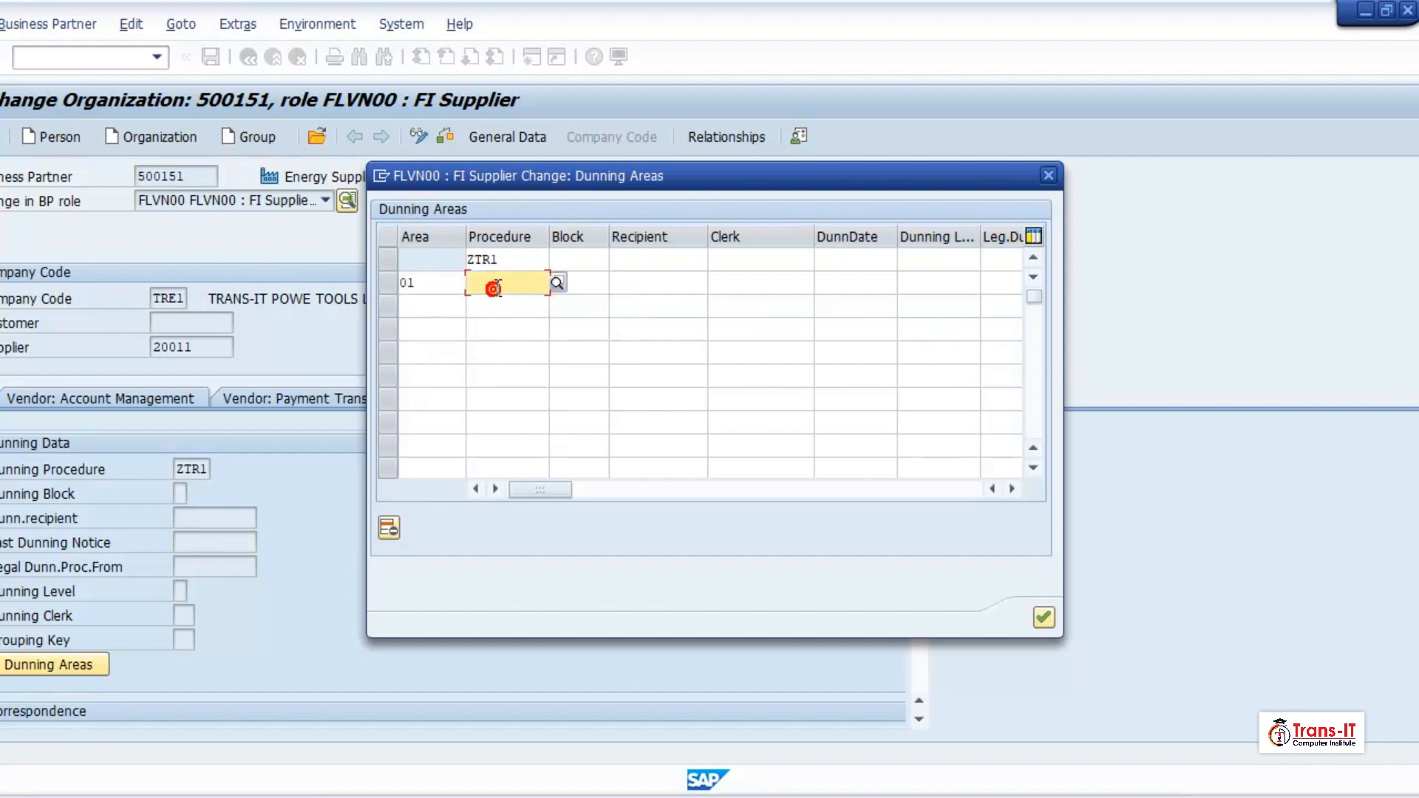
type("ZTR1")
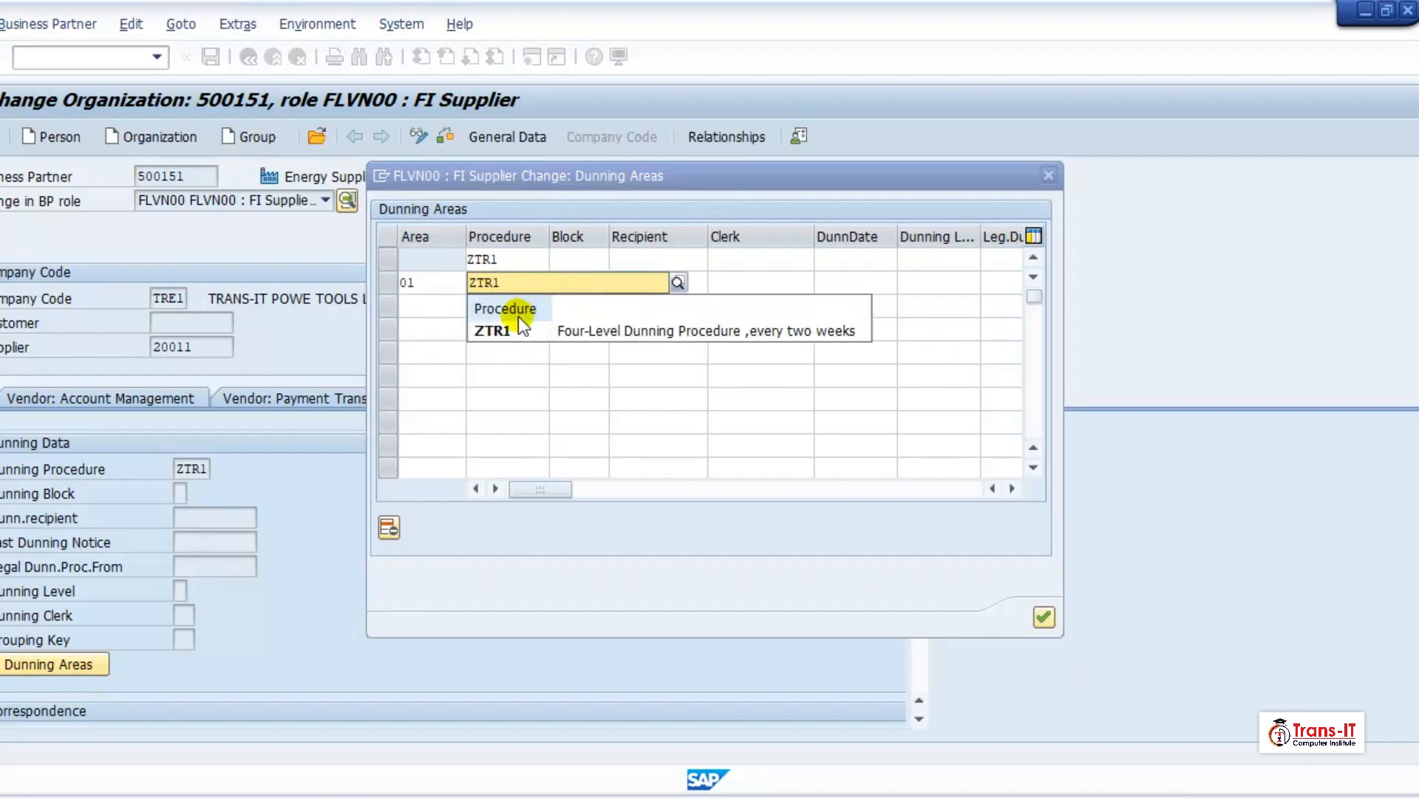
left_click(520, 325)
left_click(1042, 616)
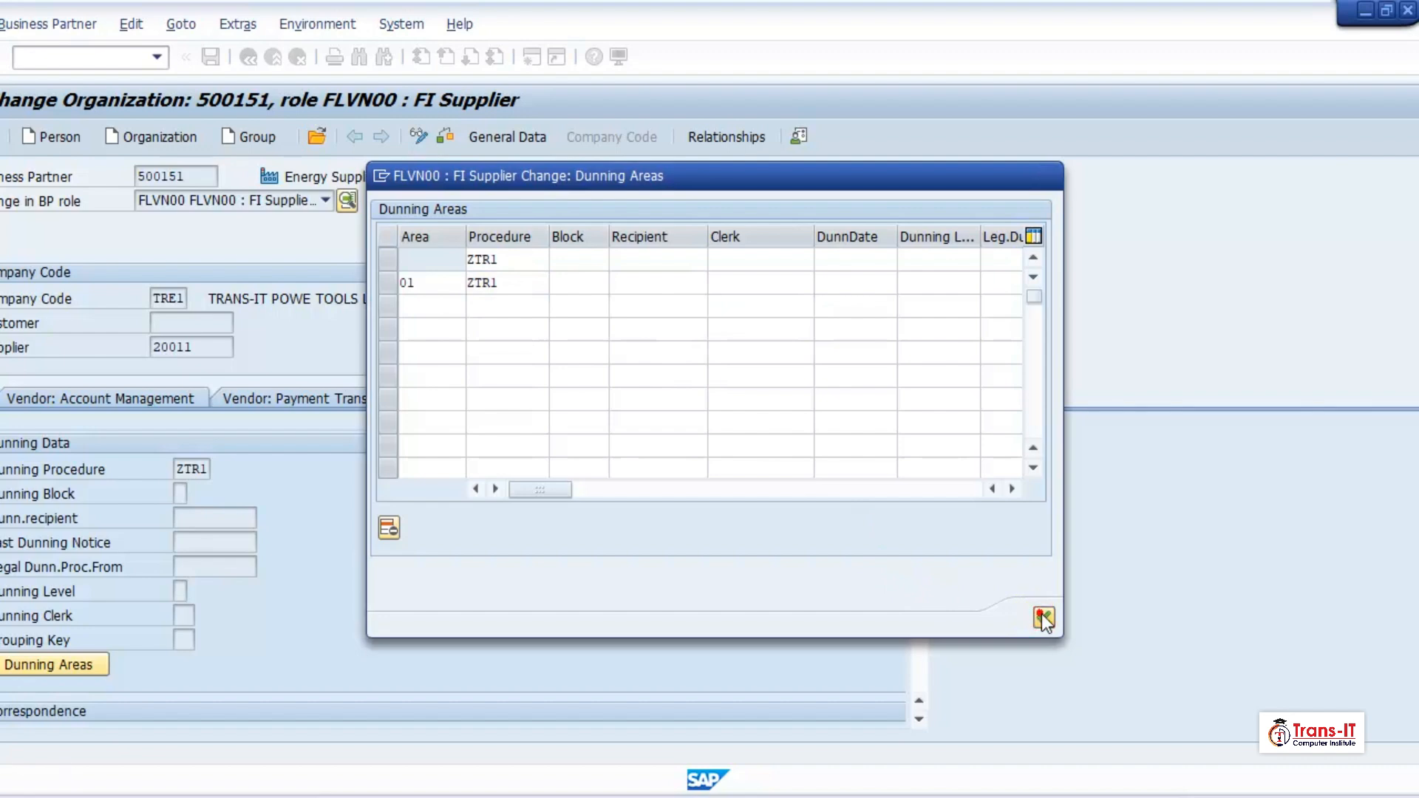
left_click(210, 57)
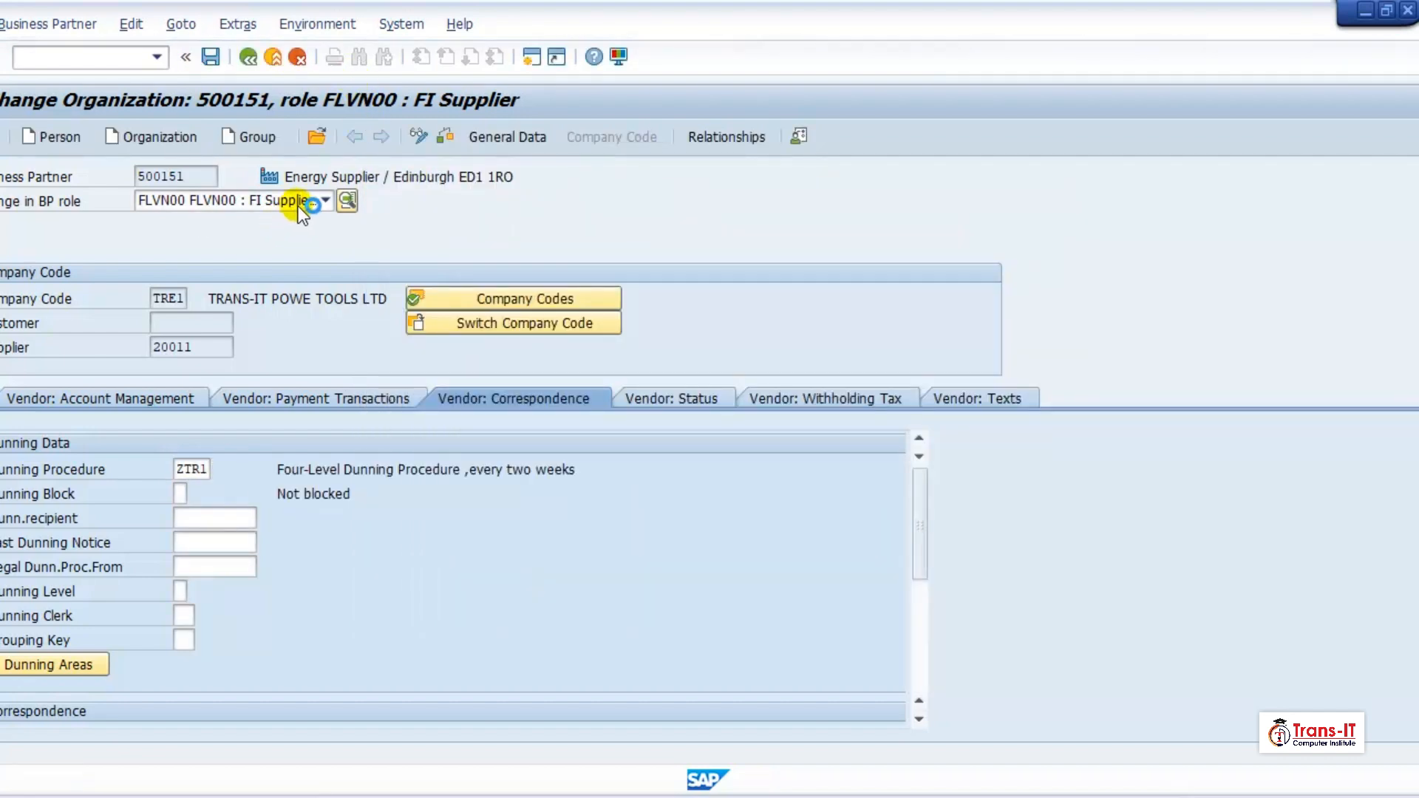
left_click(254, 57)
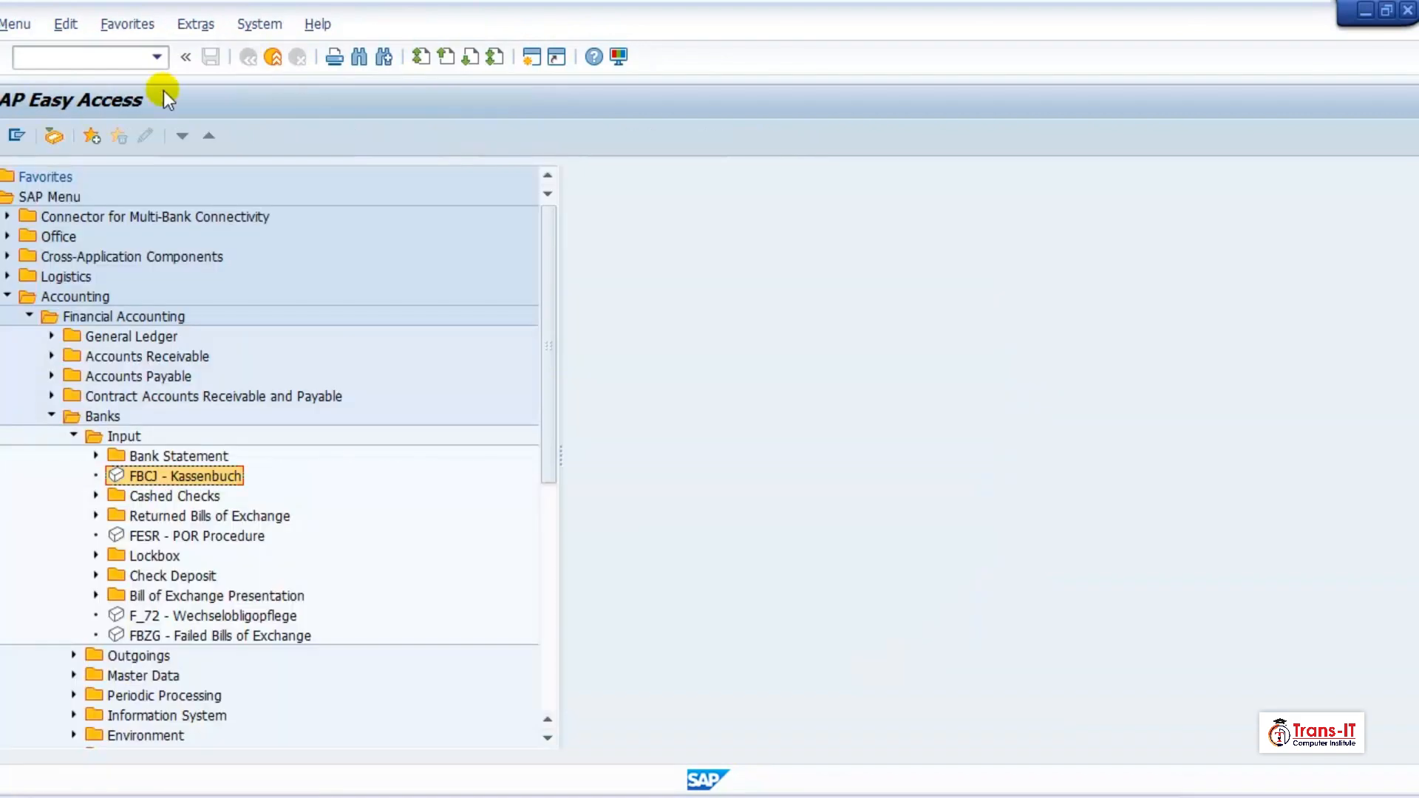
left_click(107, 57)
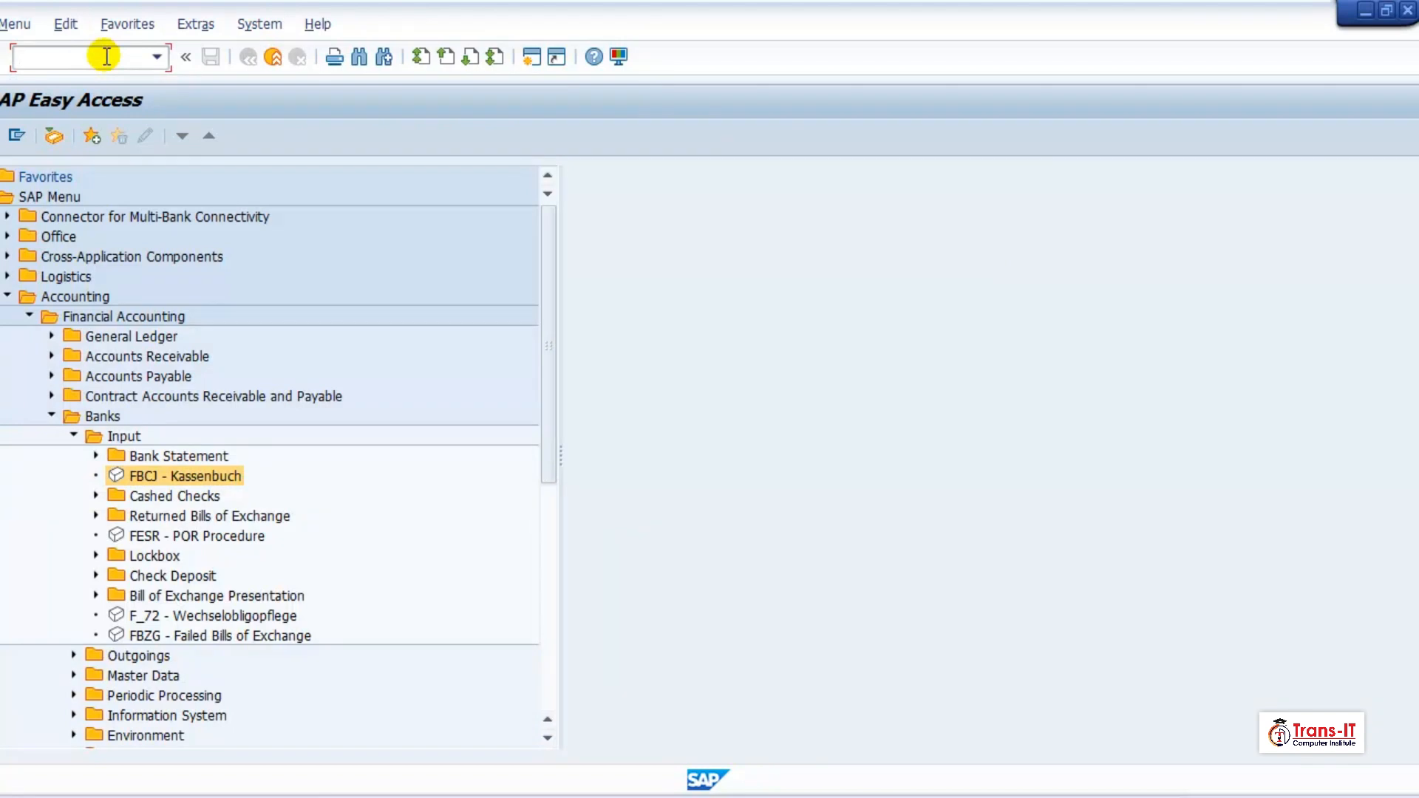
type("FBL3n")
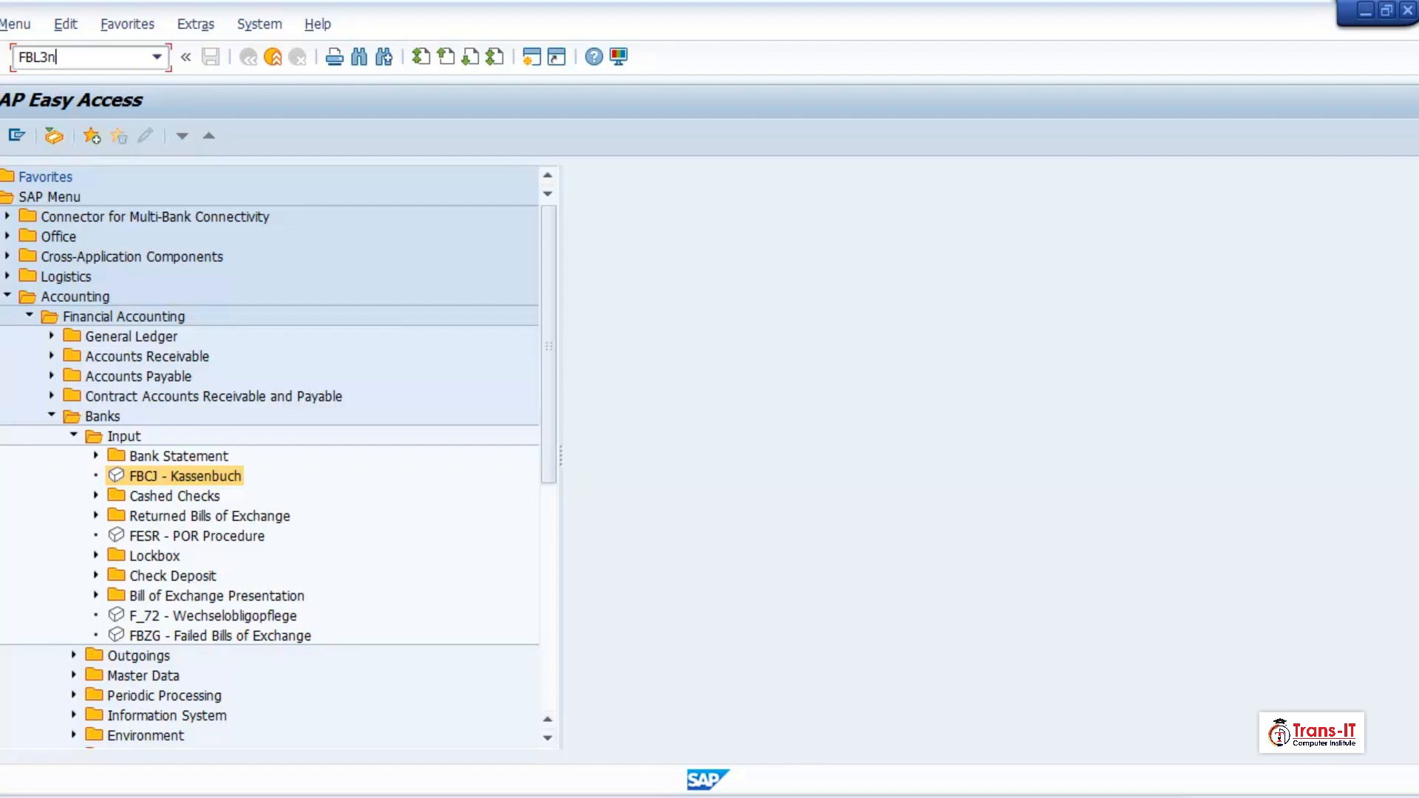
key("Return")
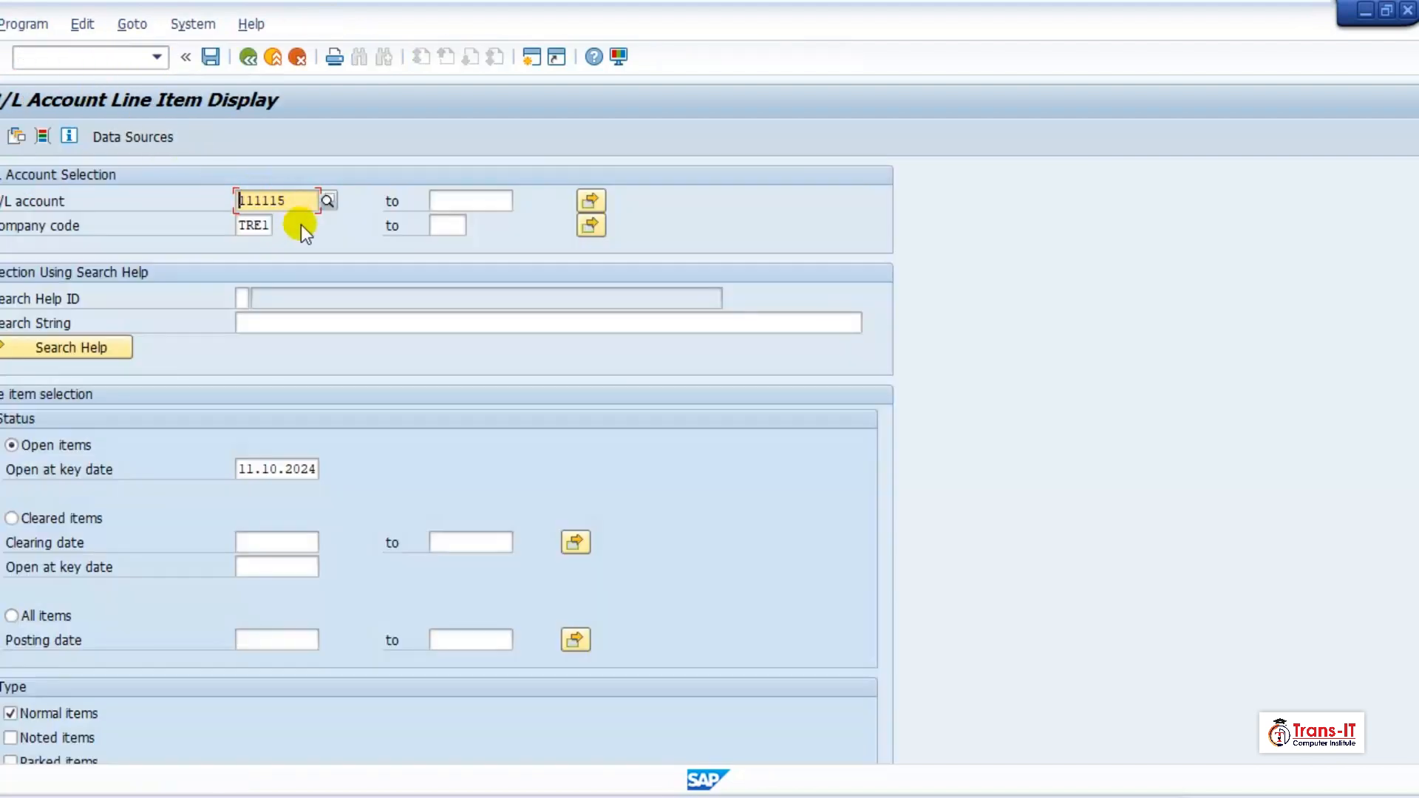
left_click(322, 196)
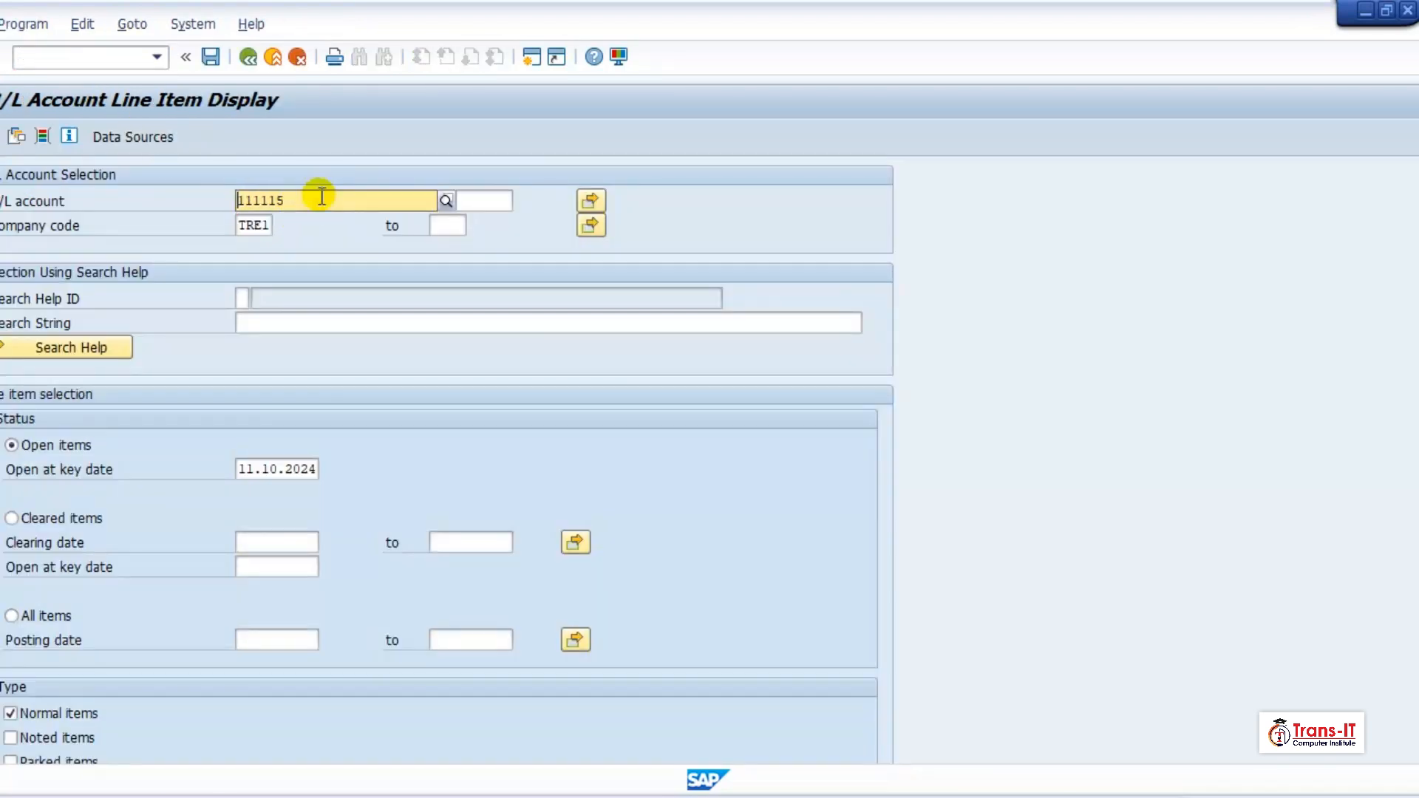
left_click(290, 198)
key("BackSpace")
key("BackSpace")
key("BackSpace")
key("BackSpace")
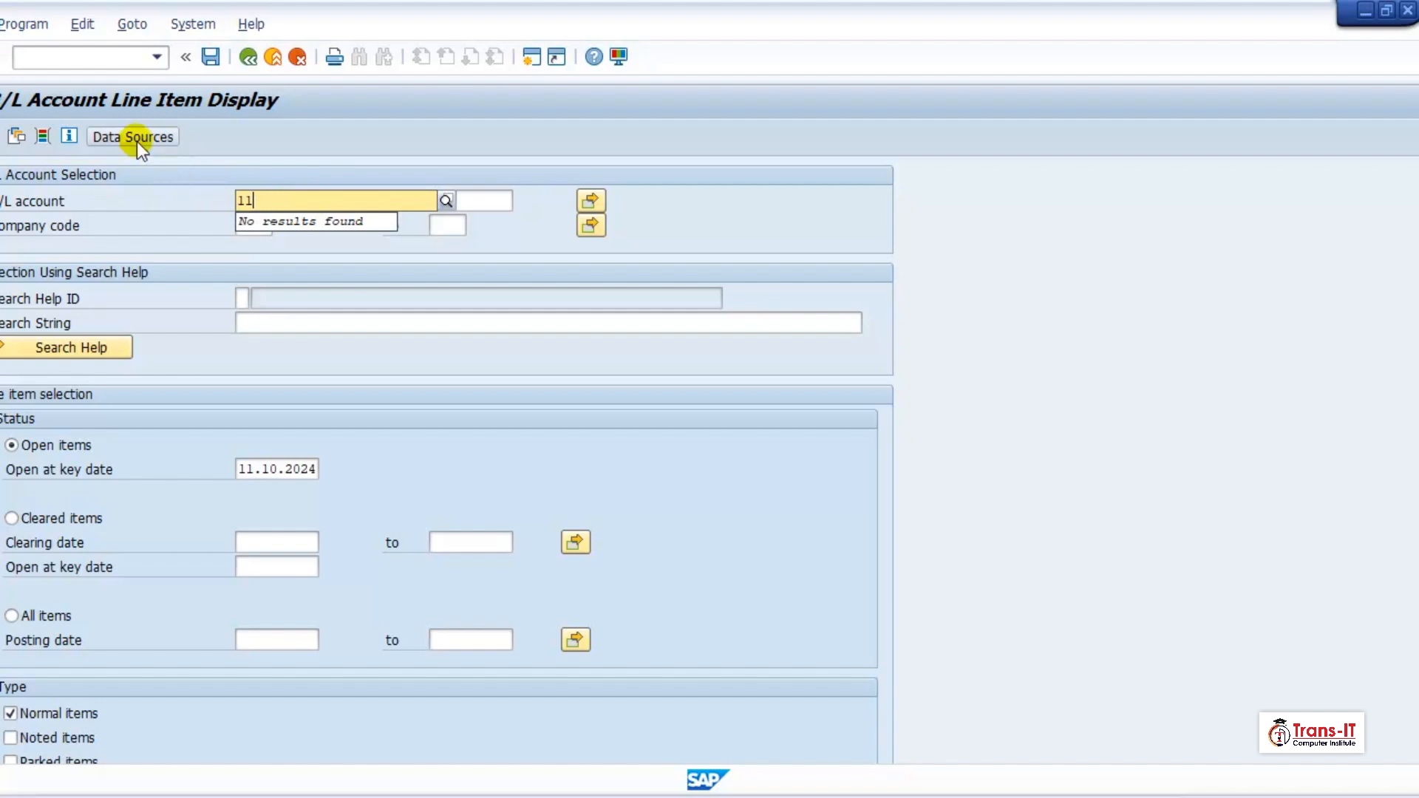
key("BackSpace")
key("BackSpace")
type("/n")
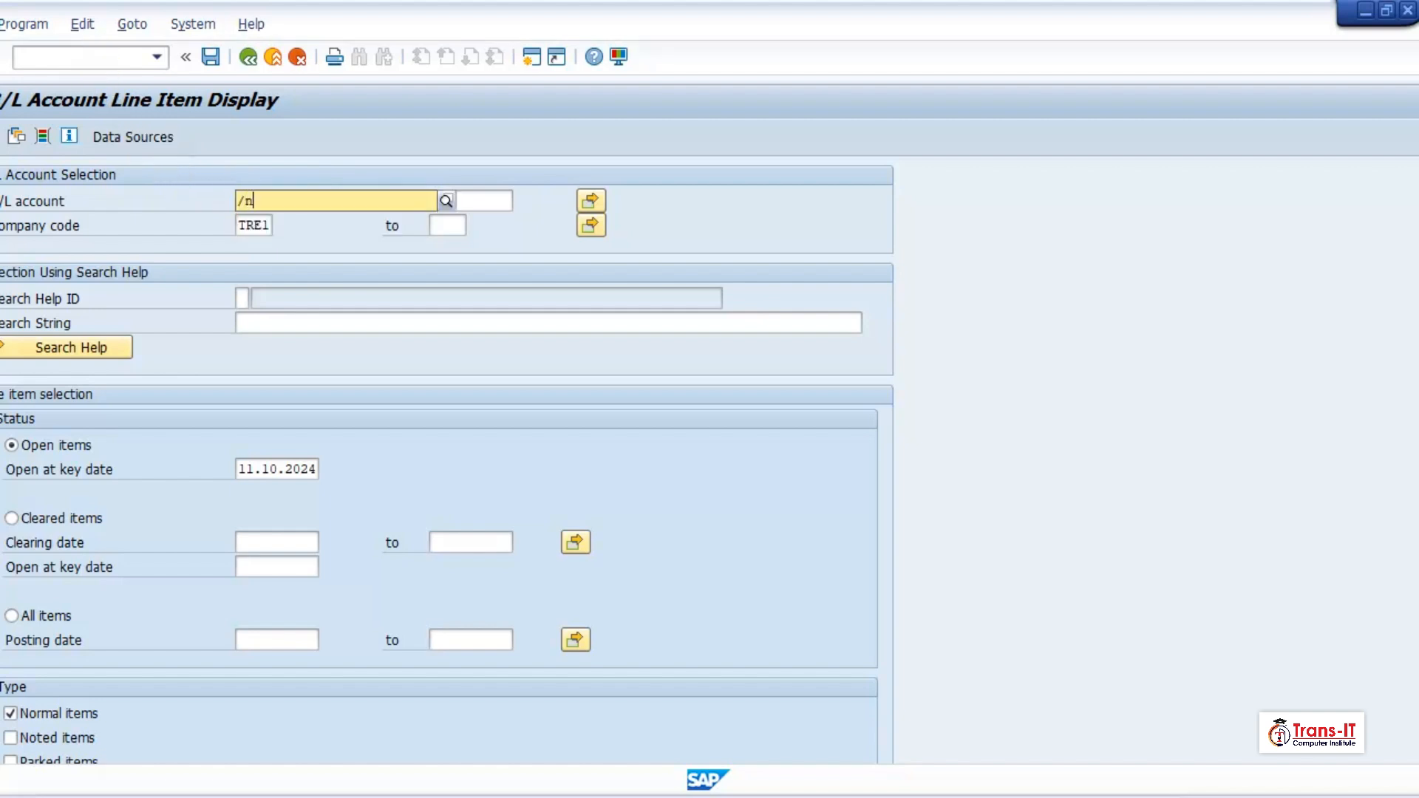
type("FBL")
key("BackSpace")
key("BackSpace")
key("BackSpace")
key("BackSpace")
key("BackSpace")
key("BackSpace")
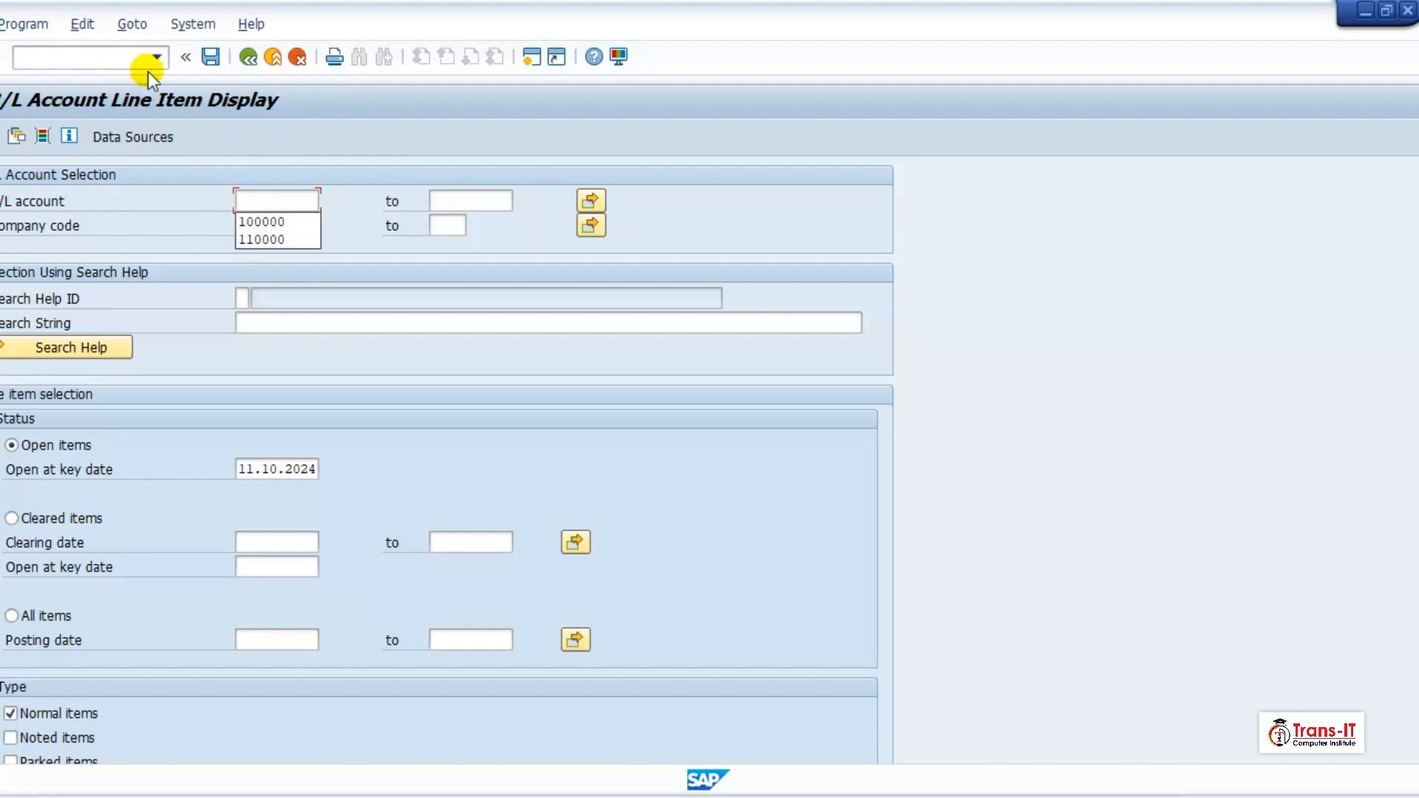
Run transaction FBL5n, look up the customer XYZ Fixers in company code TRE1 and display its open line items
left_click(140, 58)
type("/nFBL5n")
key("Return")
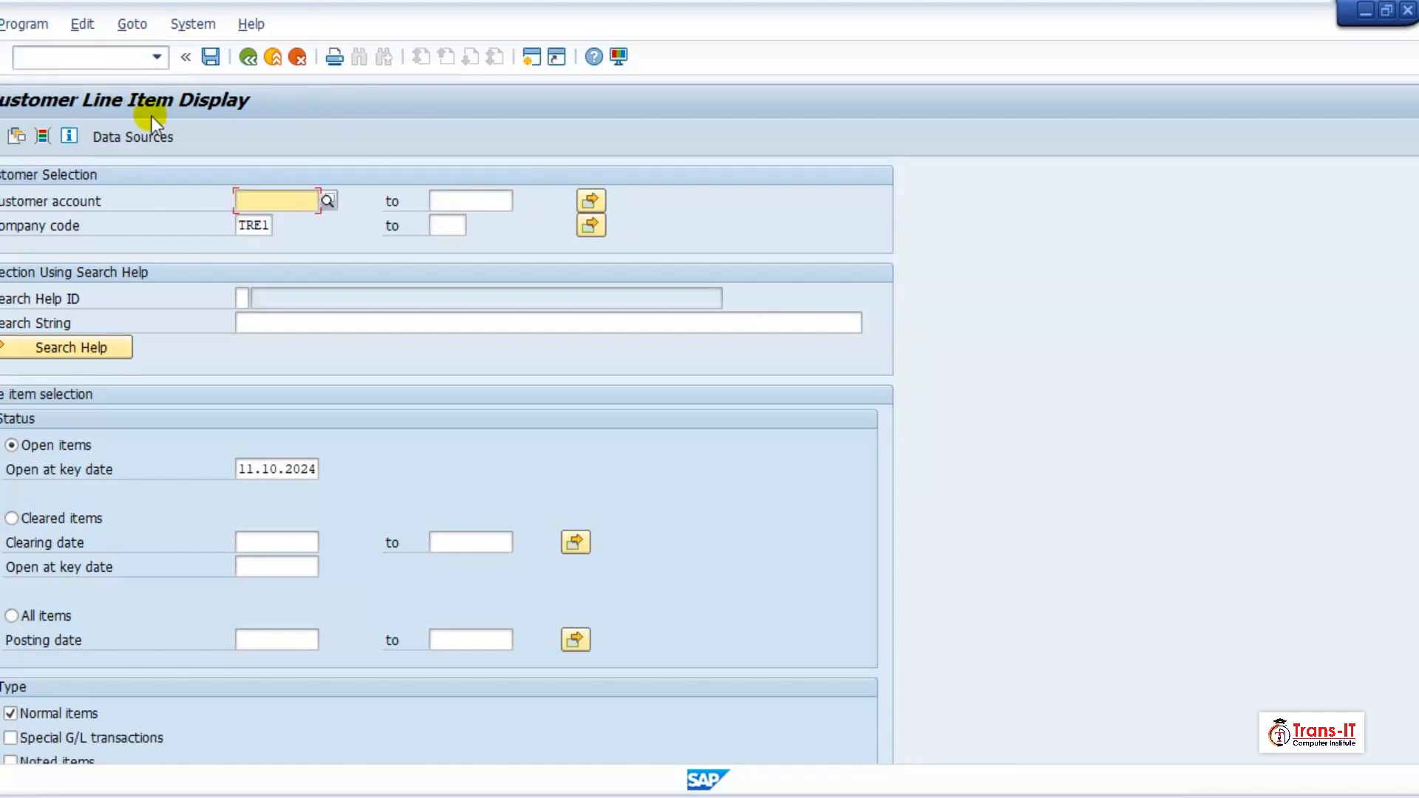
left_click(327, 203)
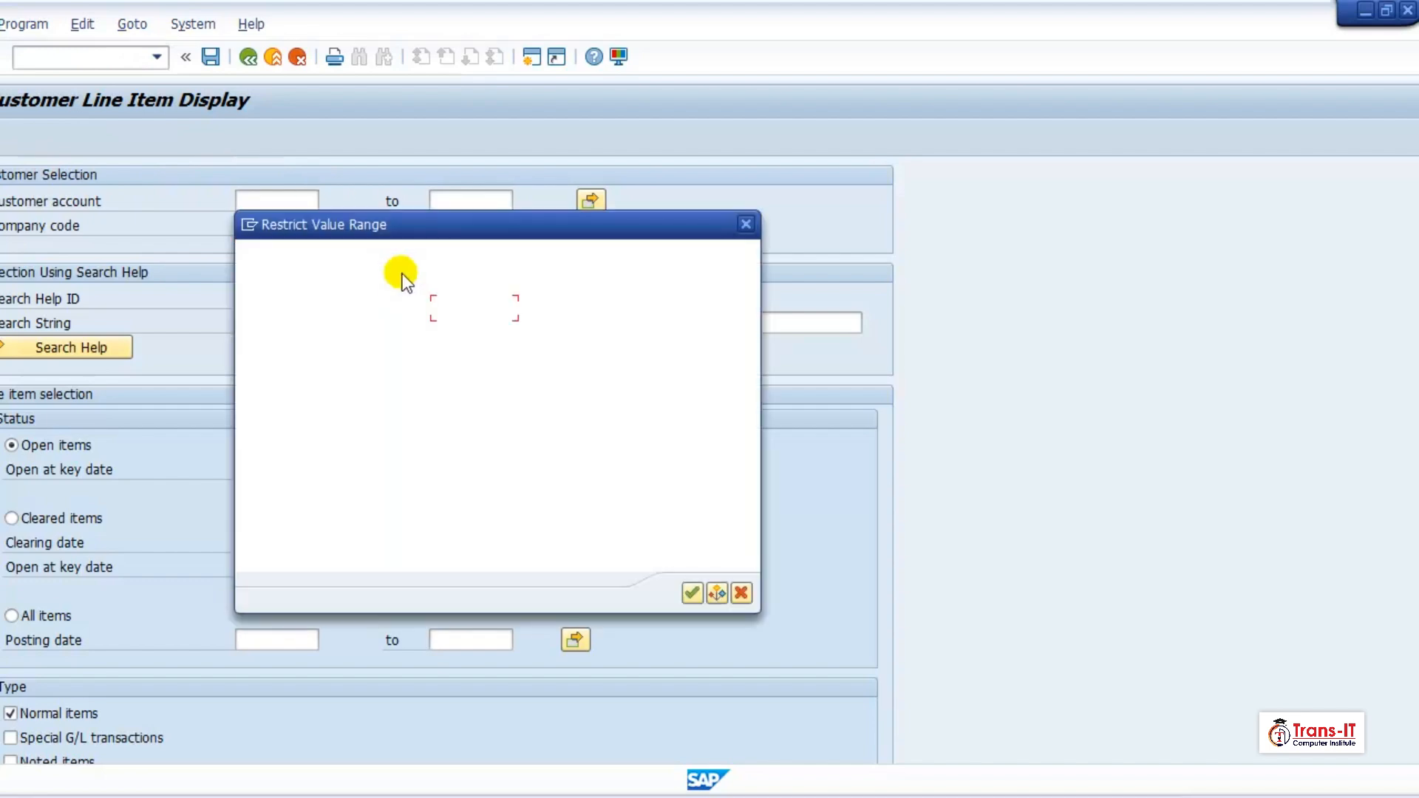
left_click(693, 600)
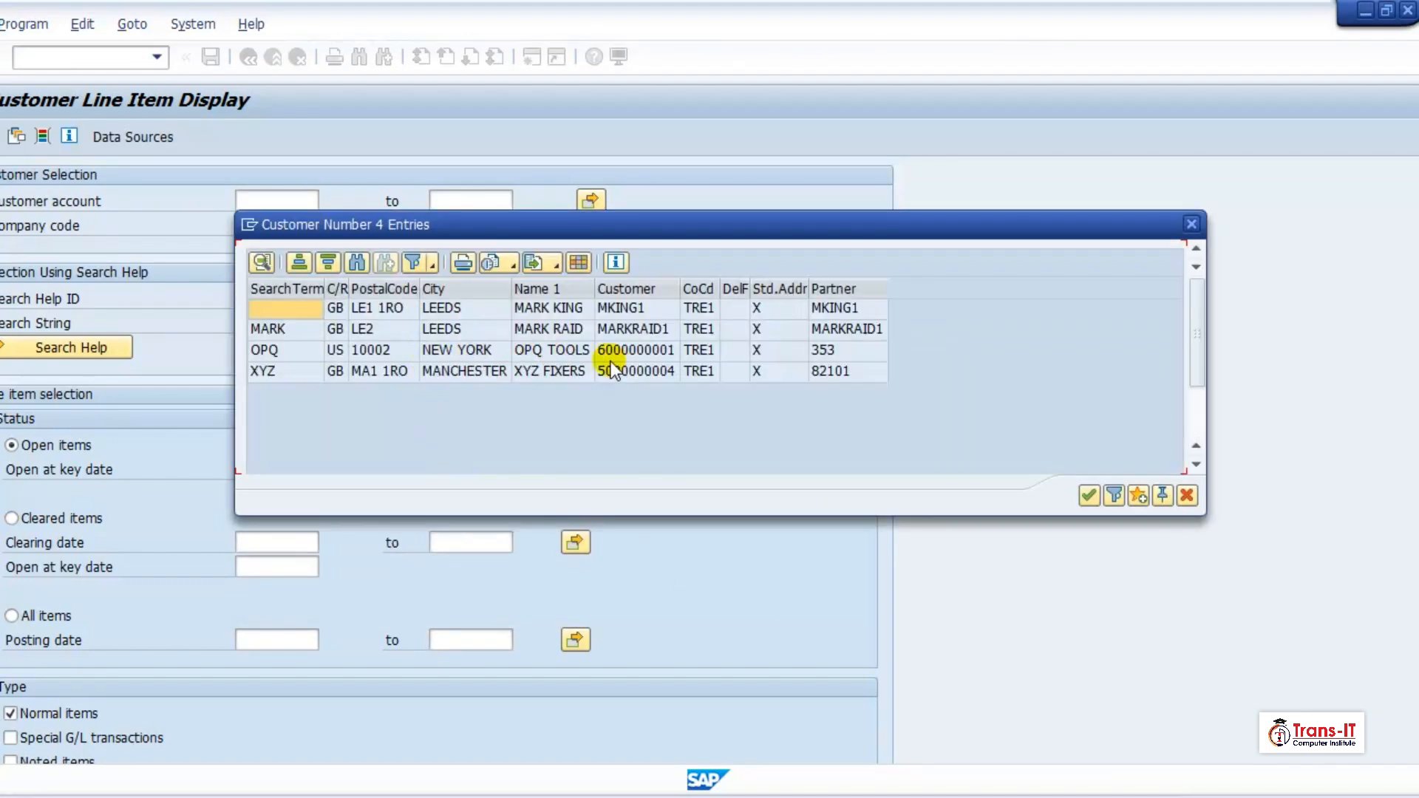
left_click(644, 371)
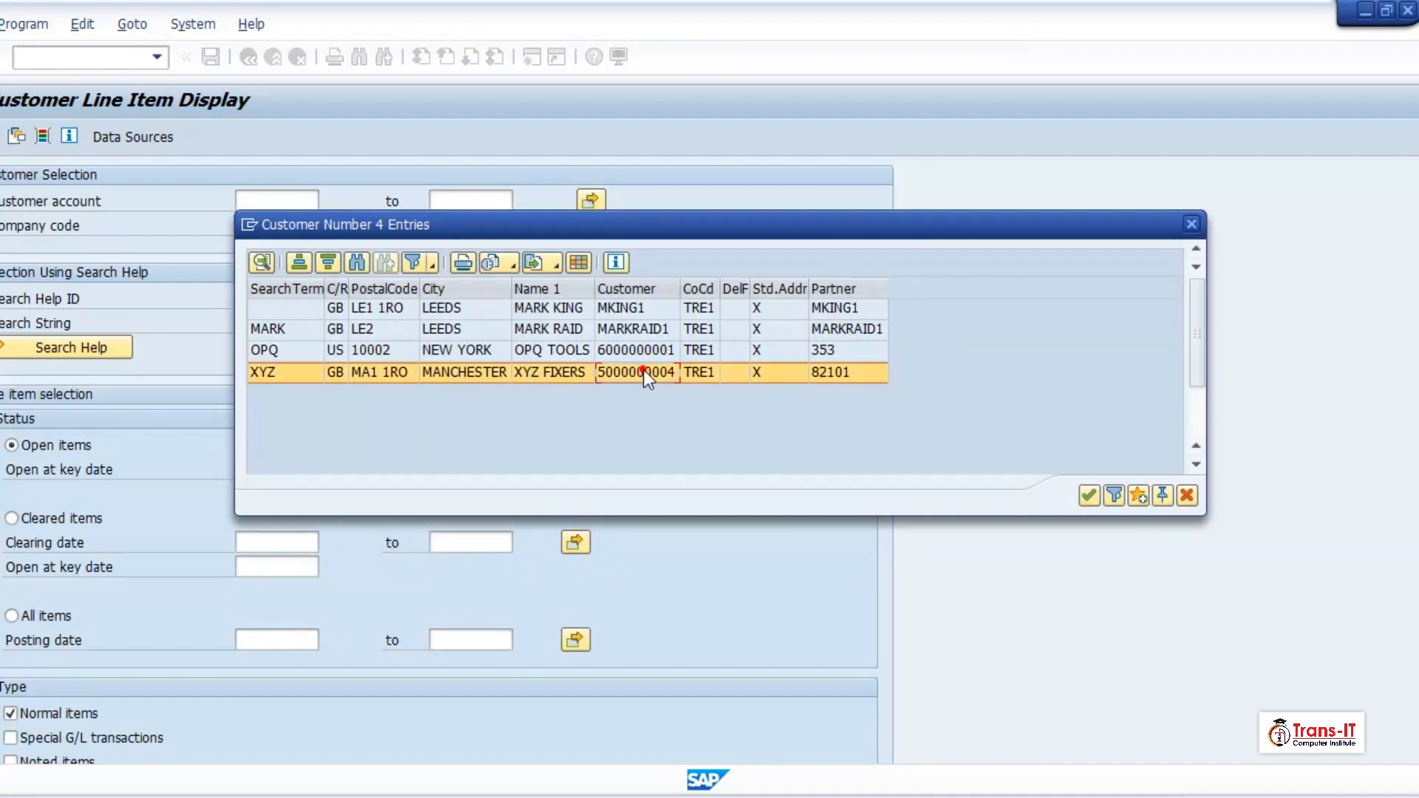
double_click(644, 371)
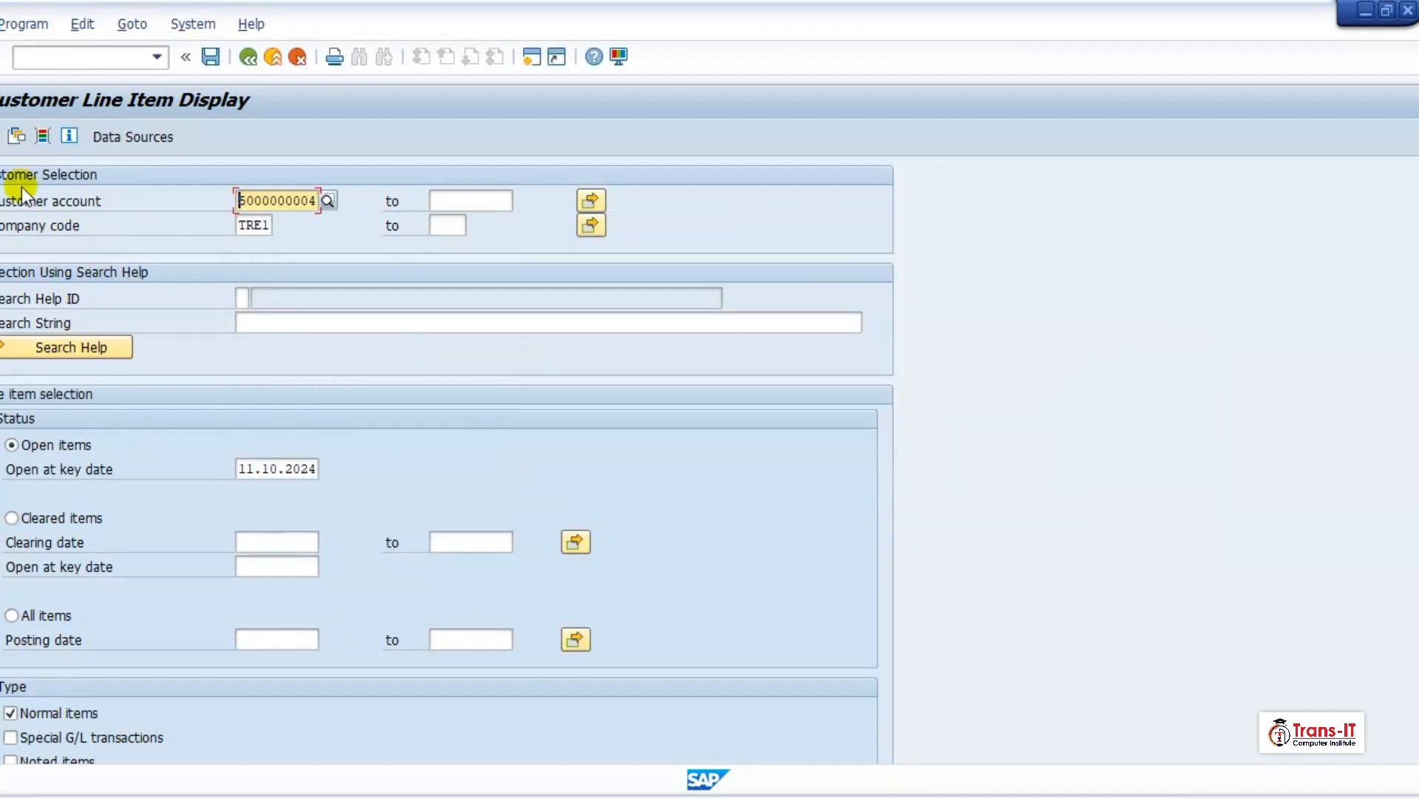
left_click(16, 136)
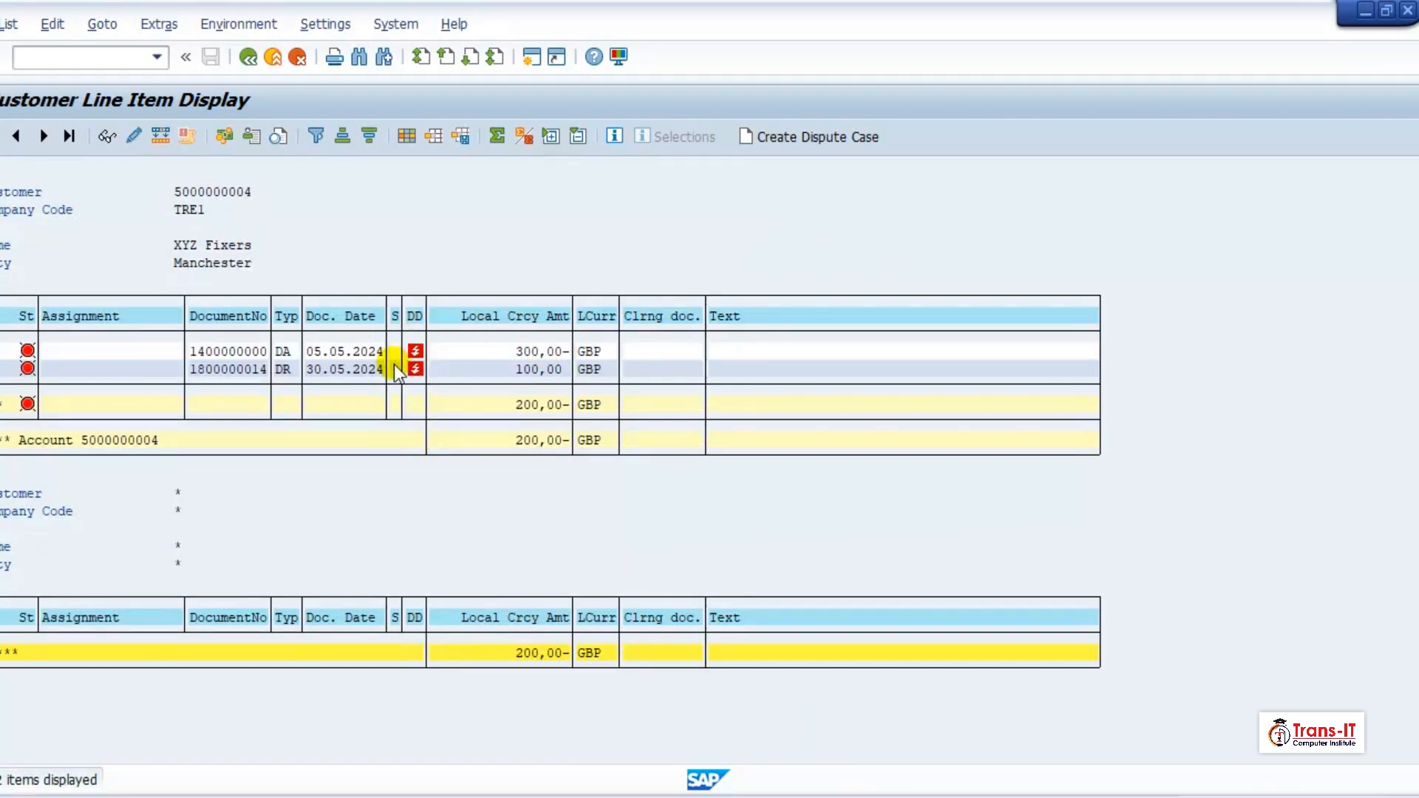
left_click(312, 139)
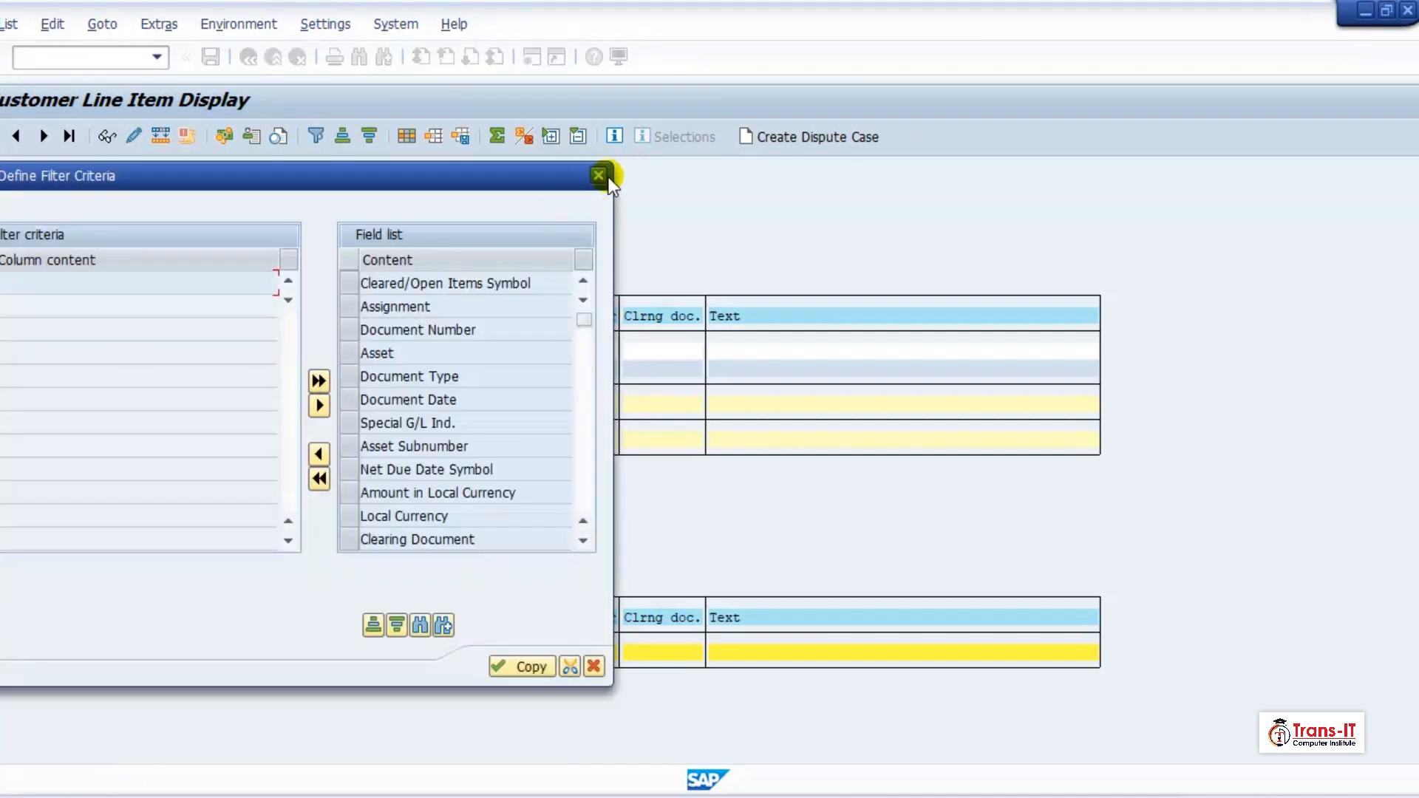
left_click(407, 469)
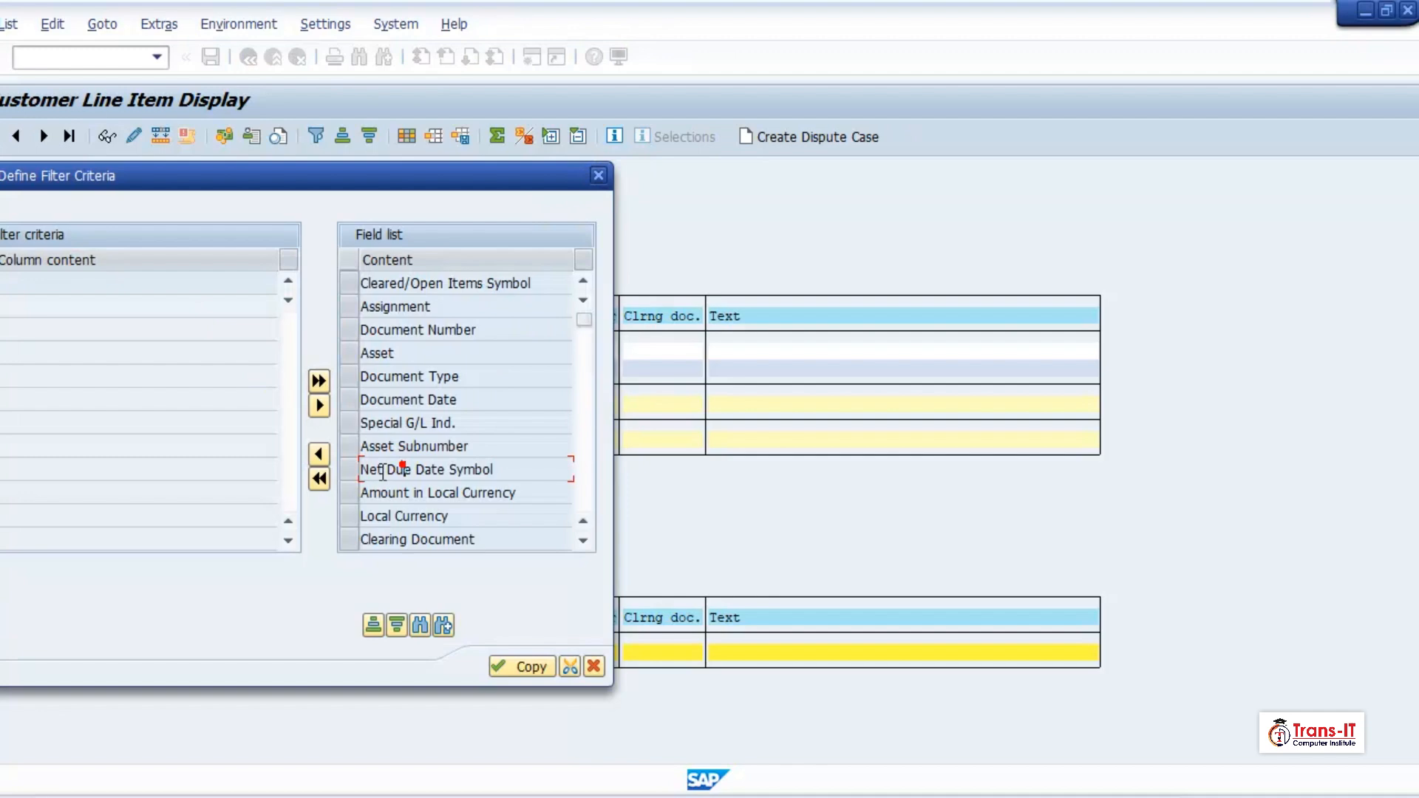
left_click(317, 454)
left_click(358, 469)
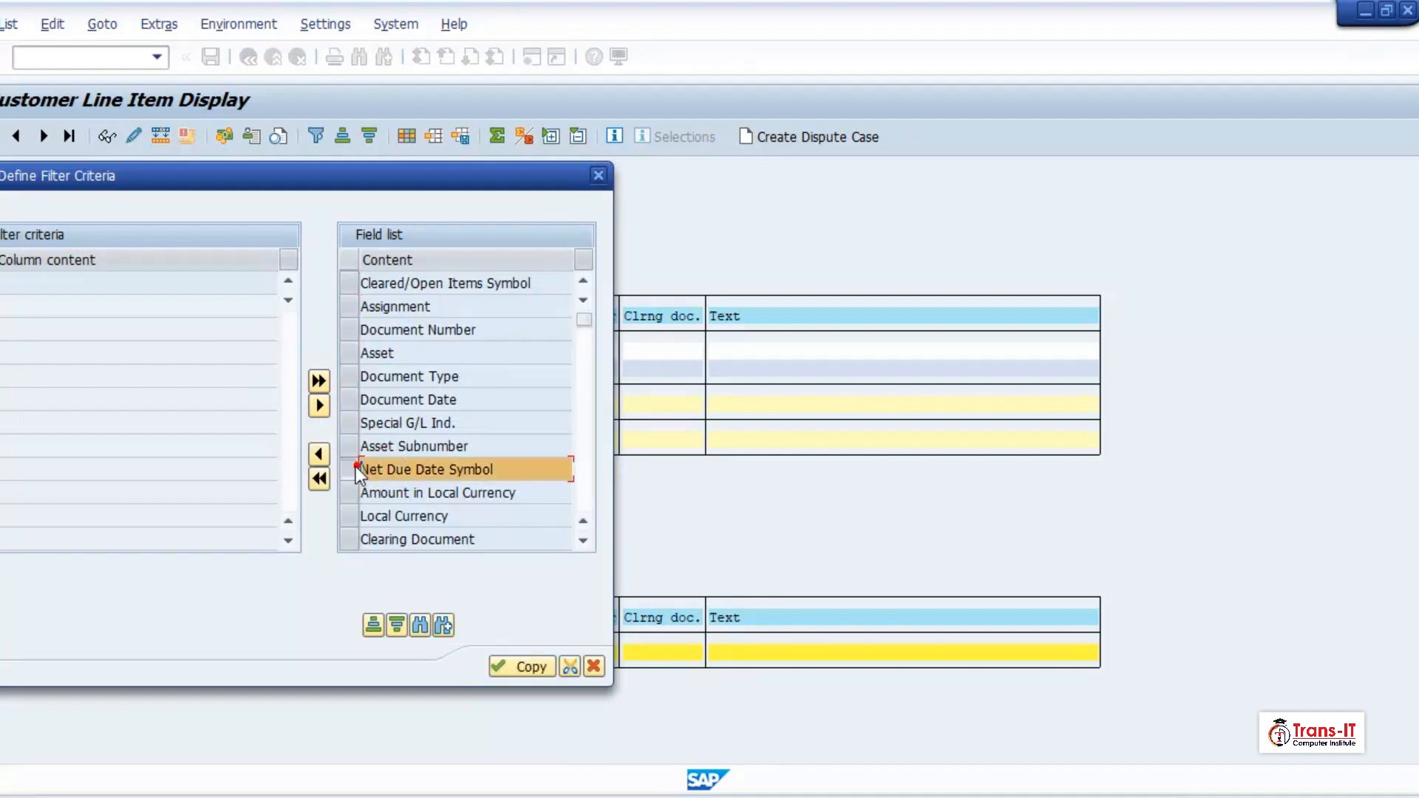
left_click(319, 454)
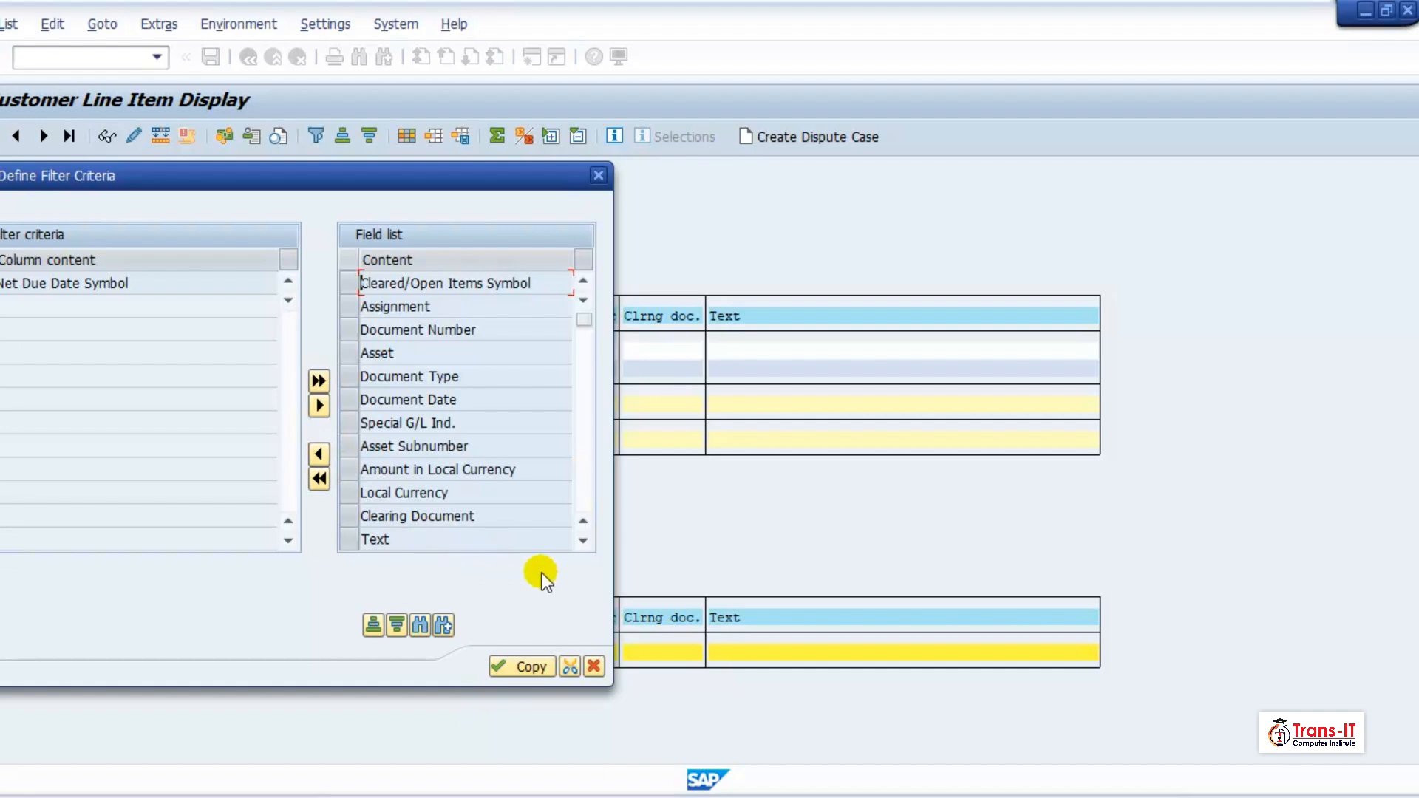
left_click(525, 659)
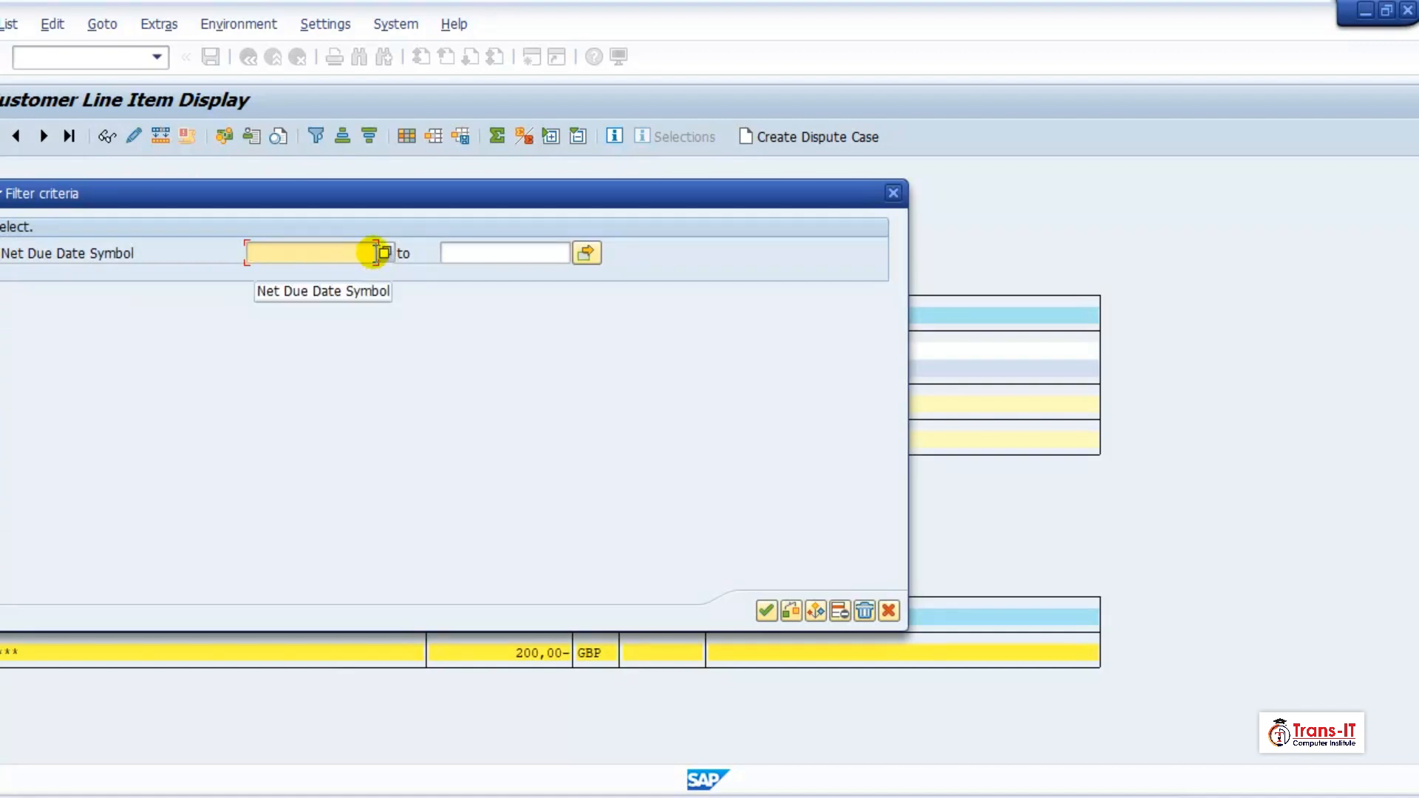
left_click(364, 252)
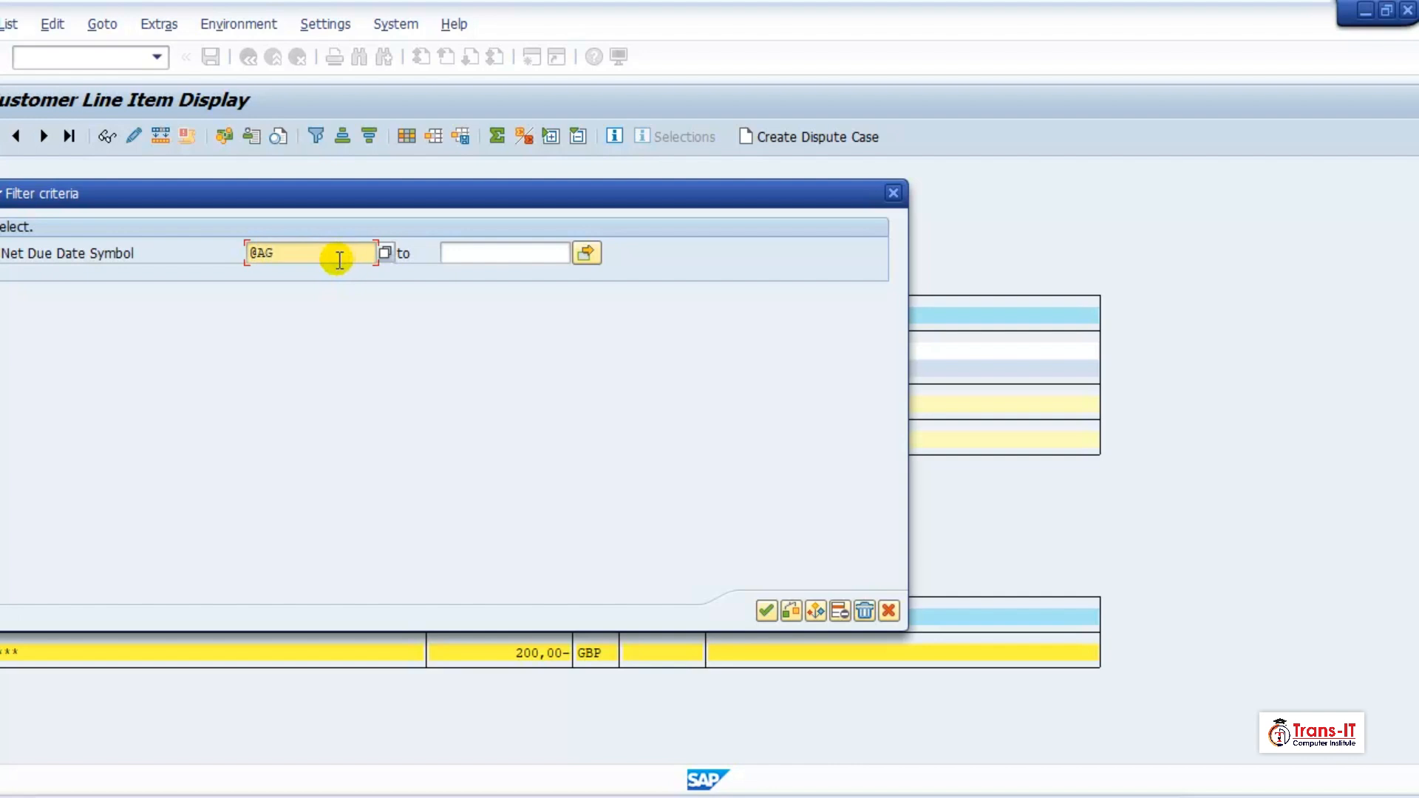
type("@AG\\QOverdue@")
left_click(767, 611)
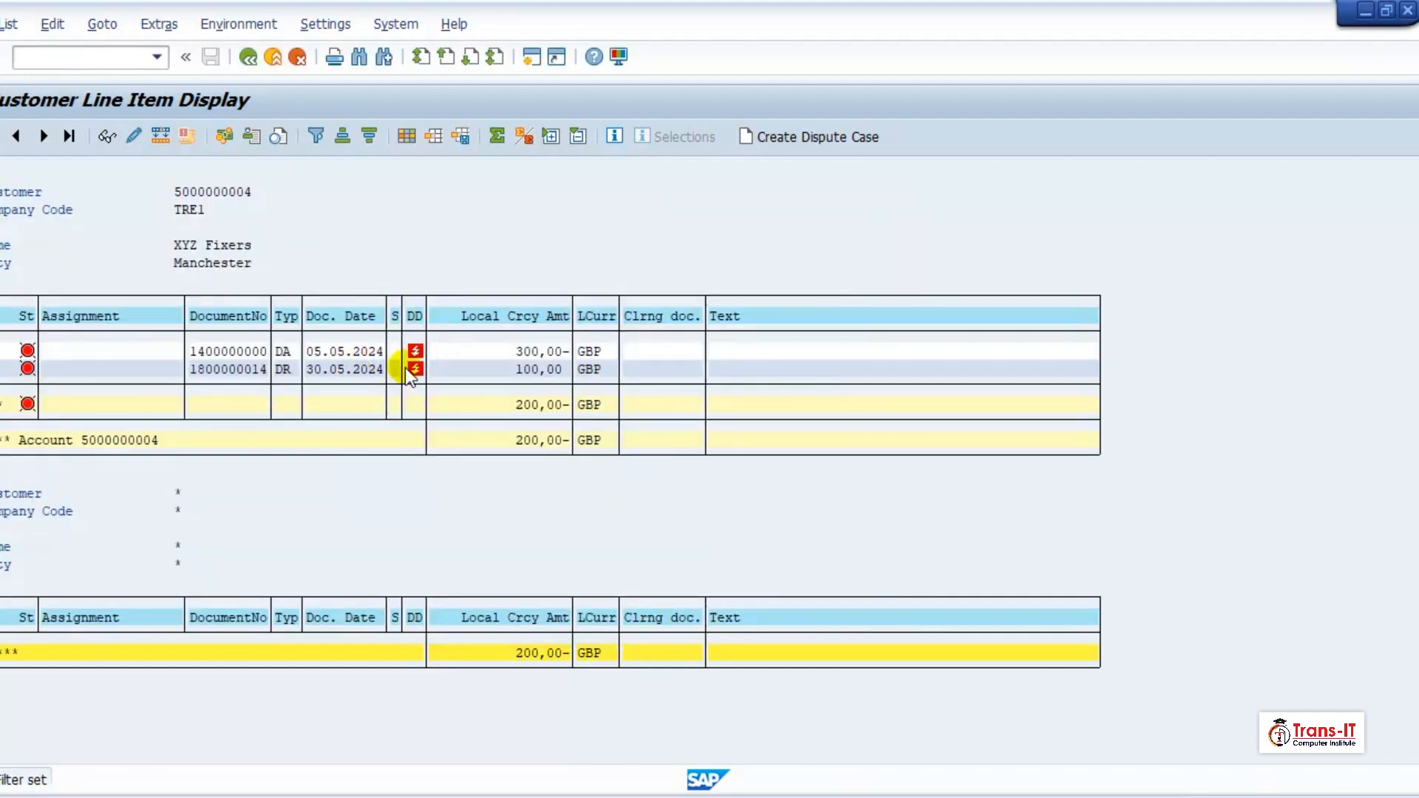
Leave the customer list, run transaction FBL1n and display the open line items for Energy Supplier's supplier account
mouse_move(416, 367)
left_click(248, 57)
left_click(108, 56)
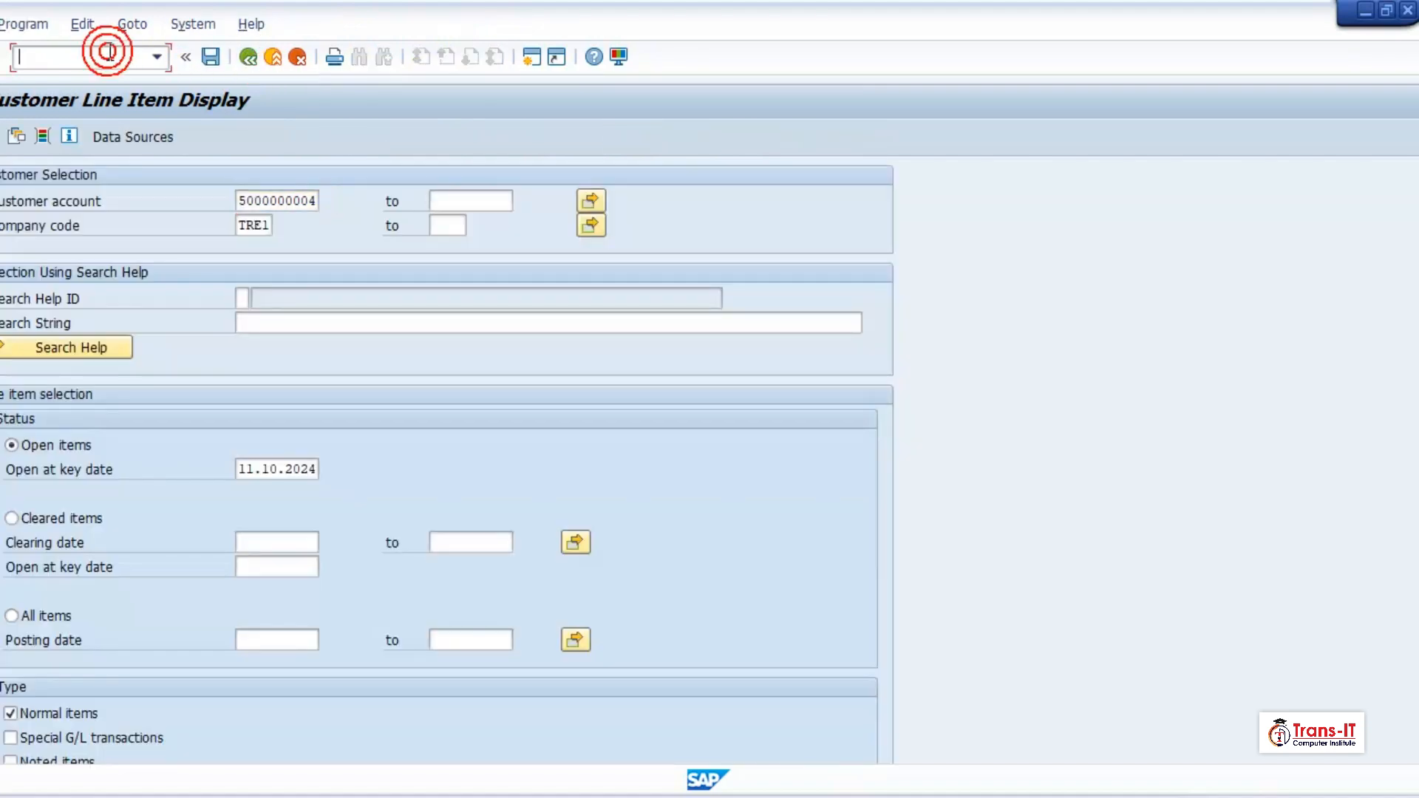
type("/nFBl1n")
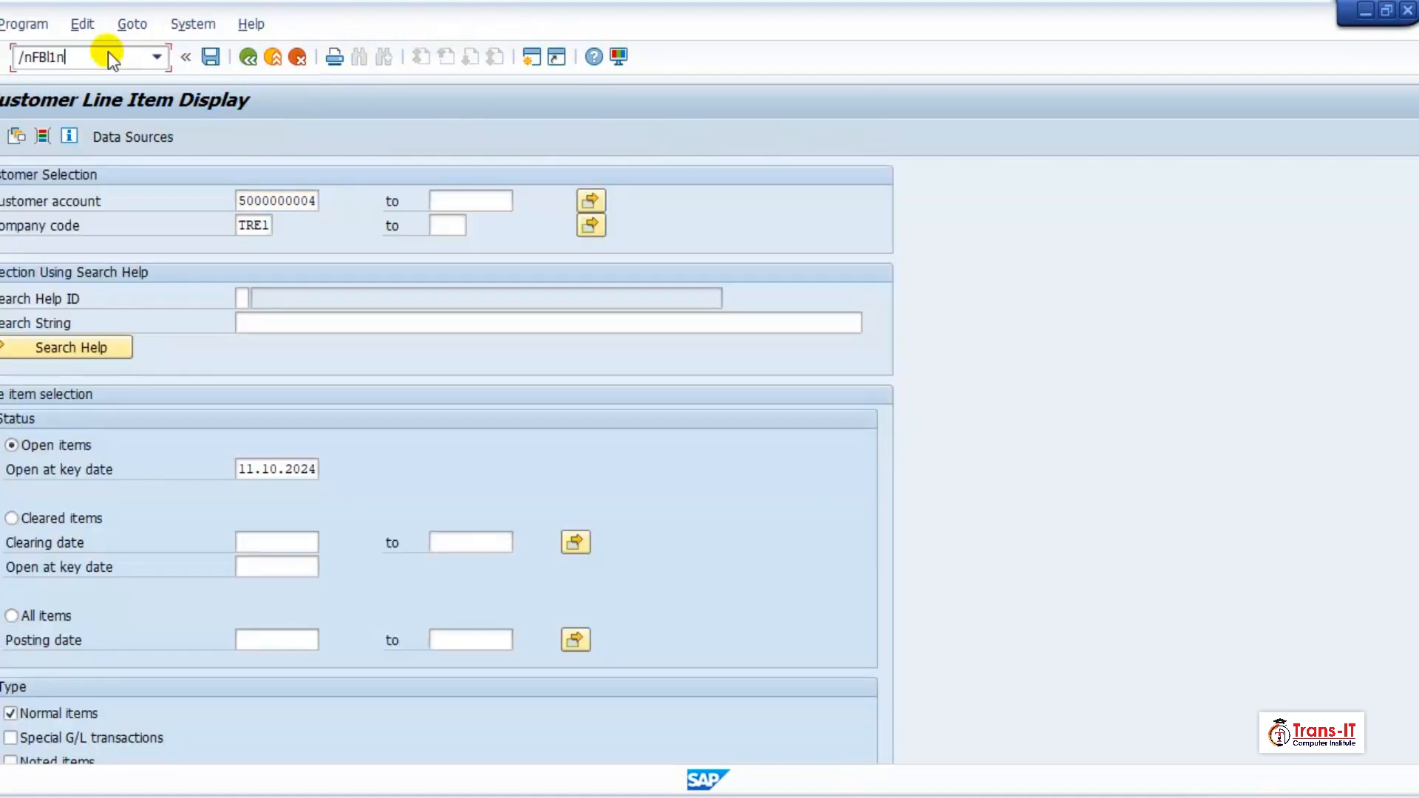
key("Return")
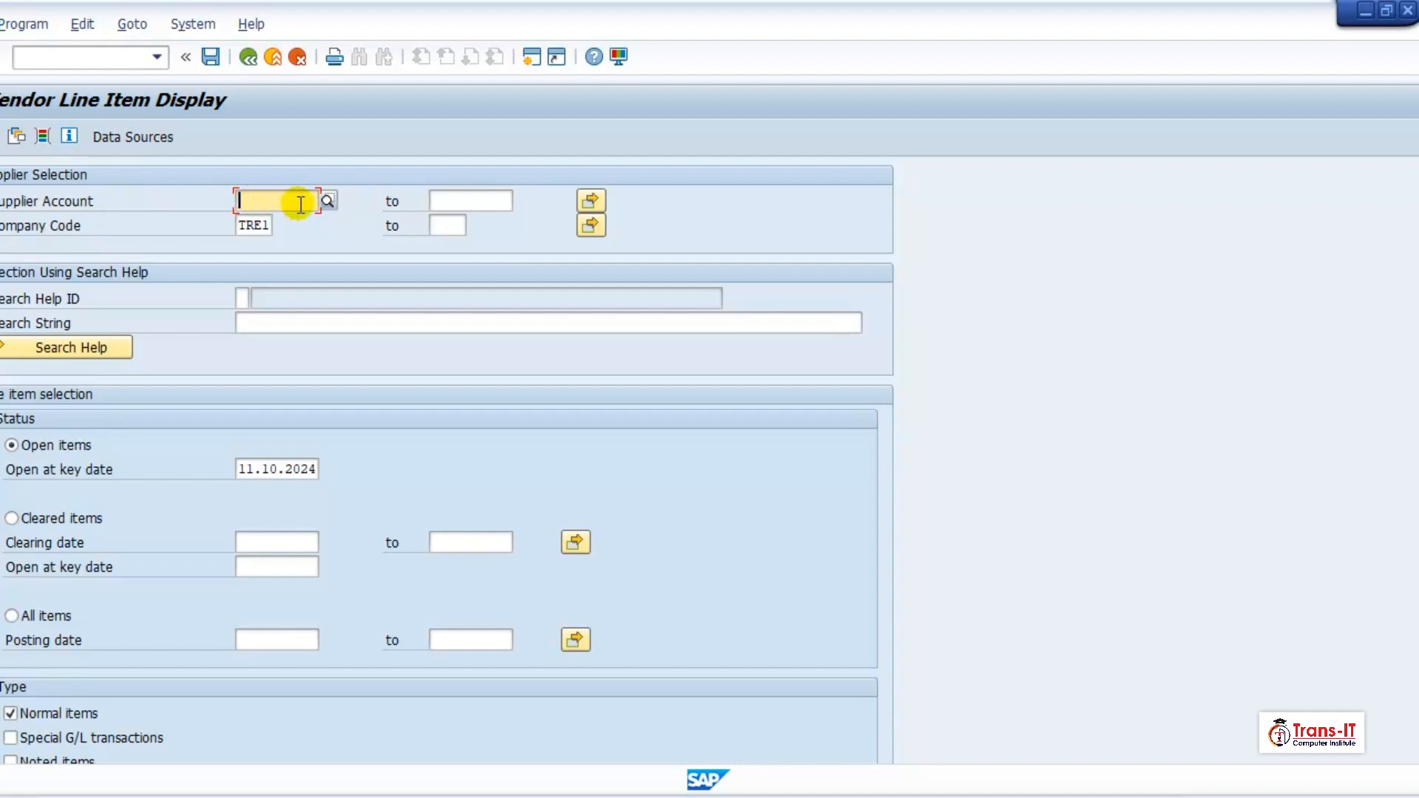
type("20011")
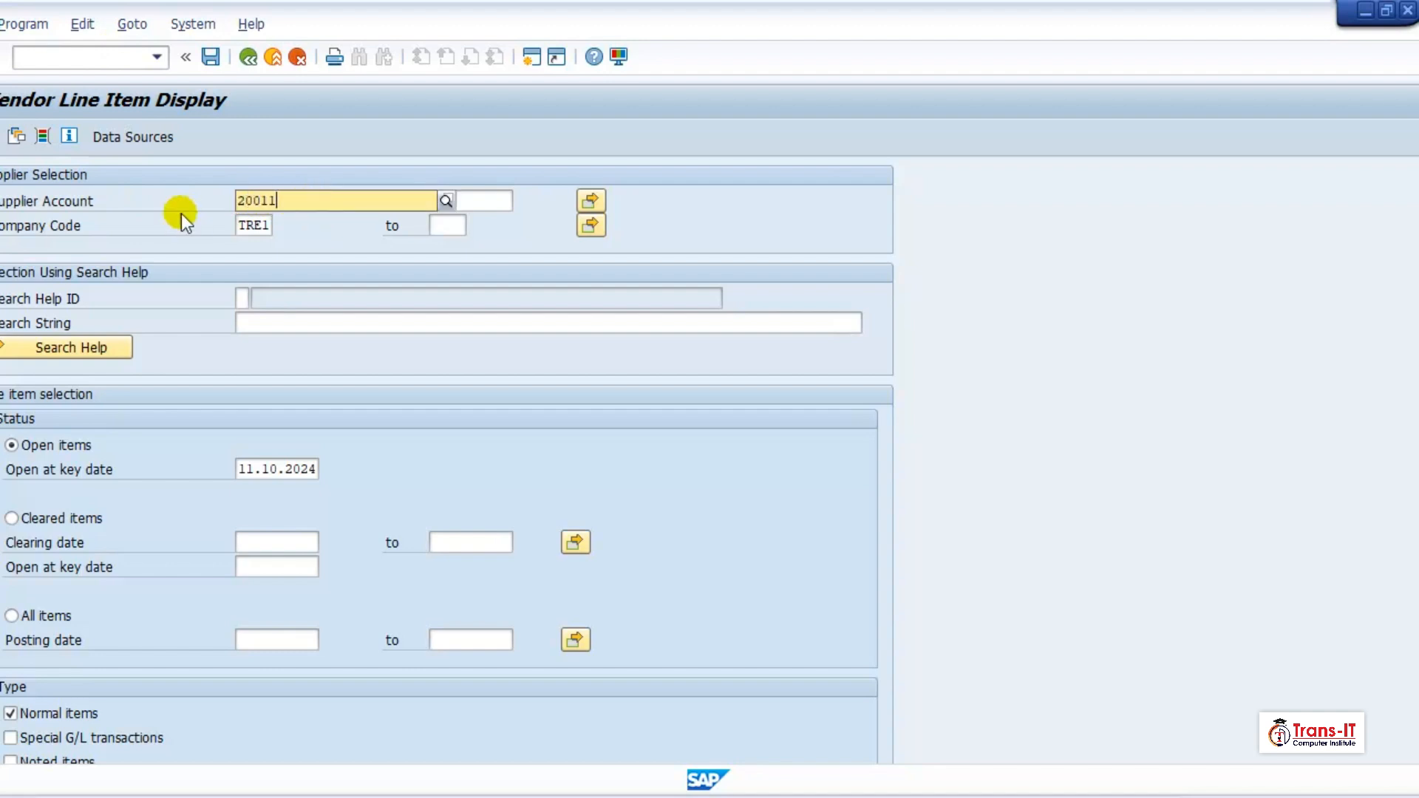
key("F8")
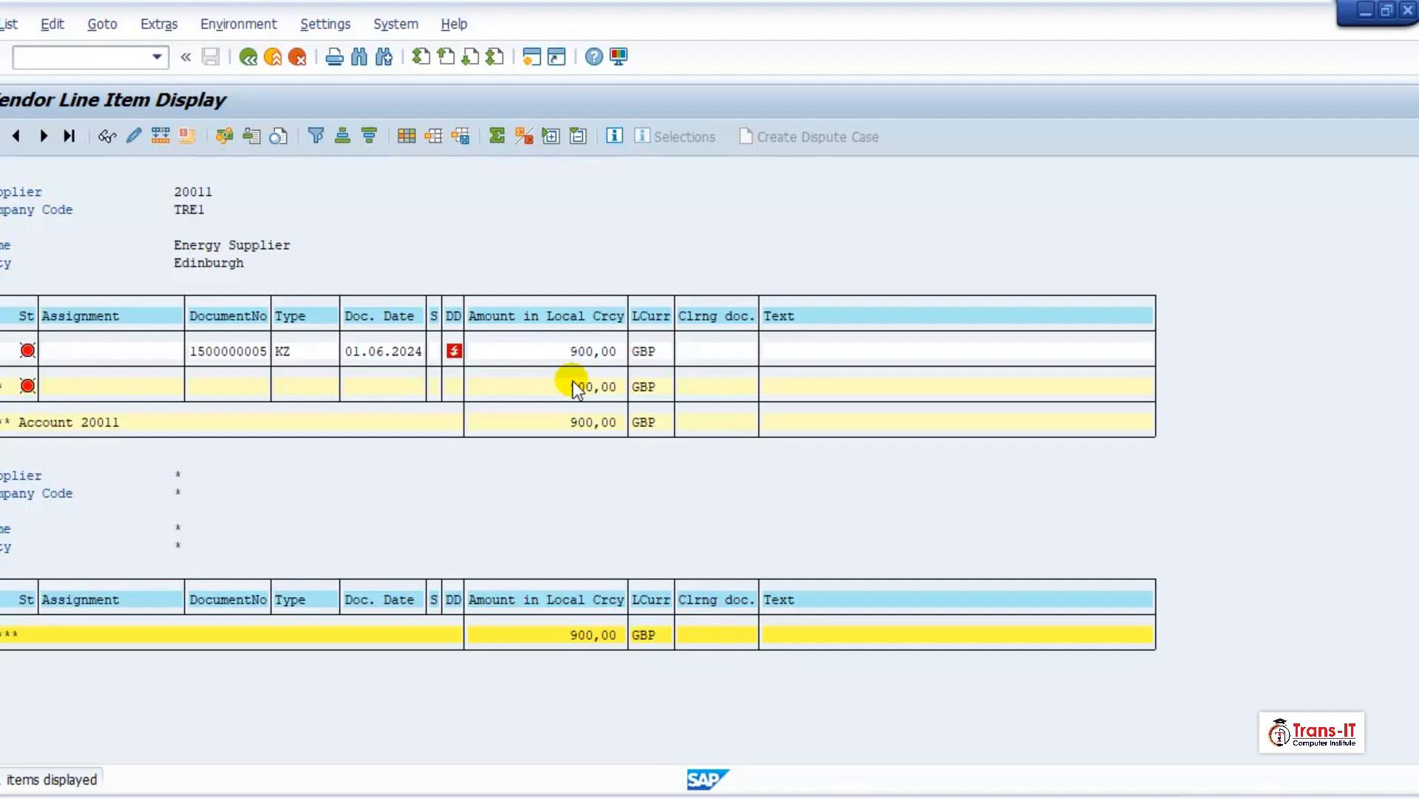
Return to the vendor line item selection and add the Miami supplier with search term MATERIAL to the supplier accounts
left_click(111, 56)
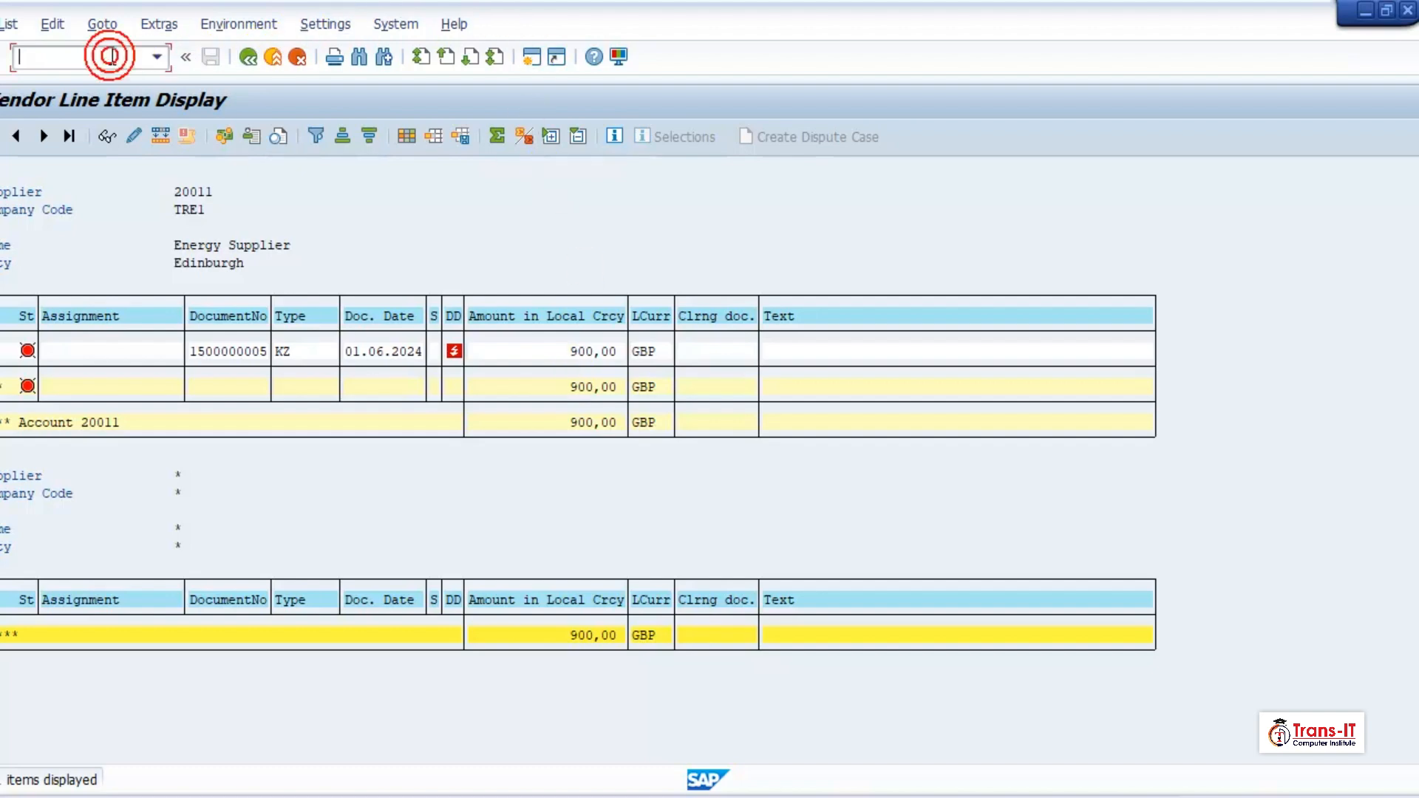
left_click(248, 57)
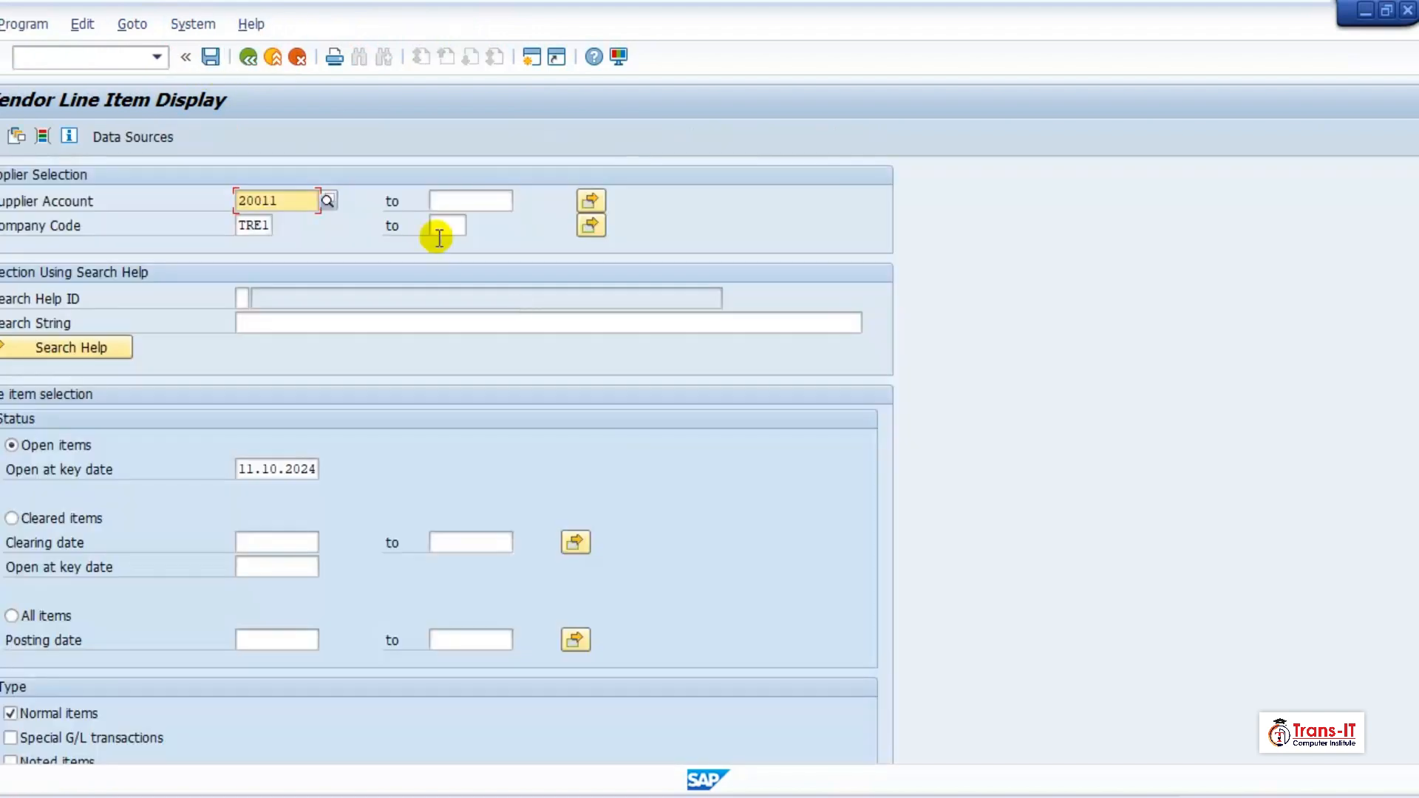
left_click(592, 200)
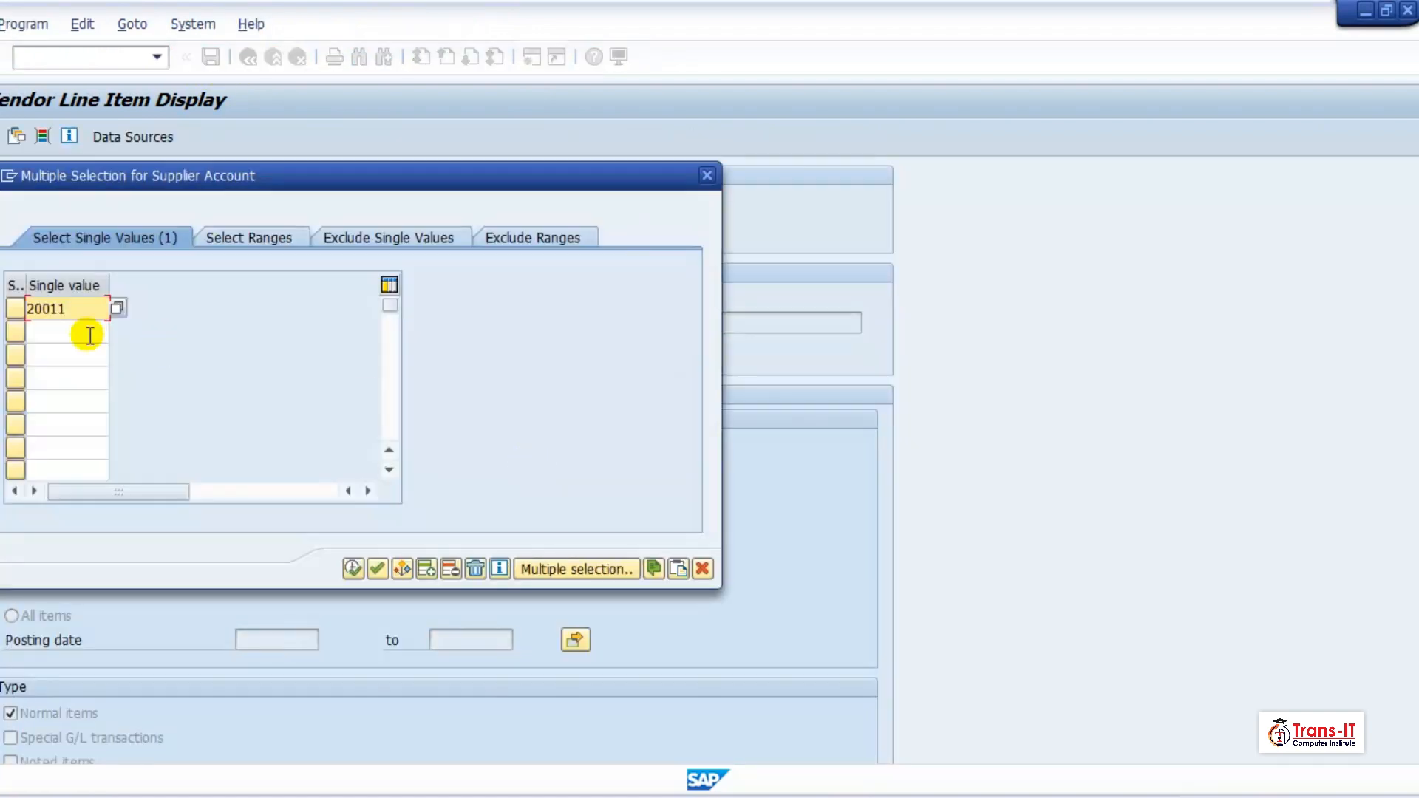
left_click(88, 333)
left_click(117, 332)
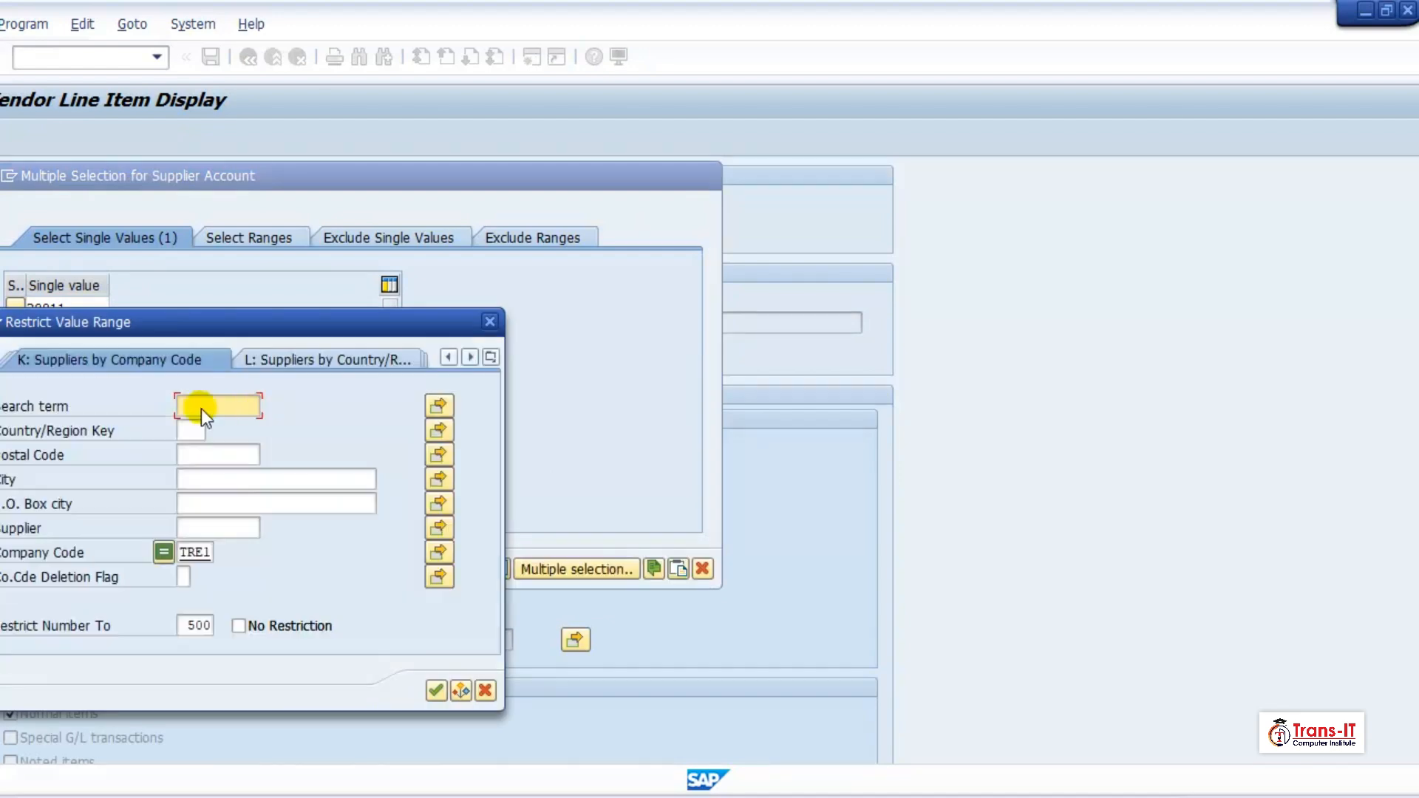
left_click(435, 692)
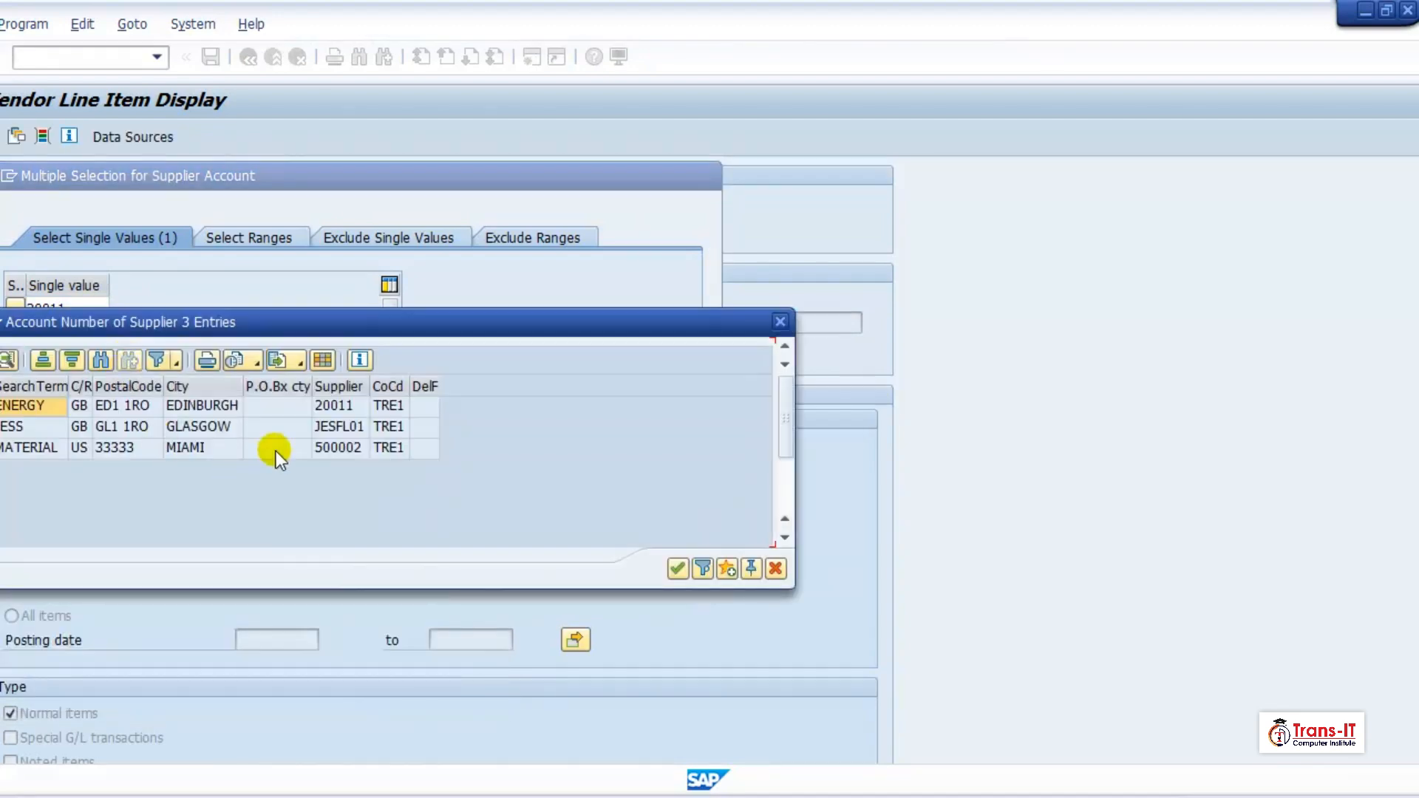
double_click(322, 445)
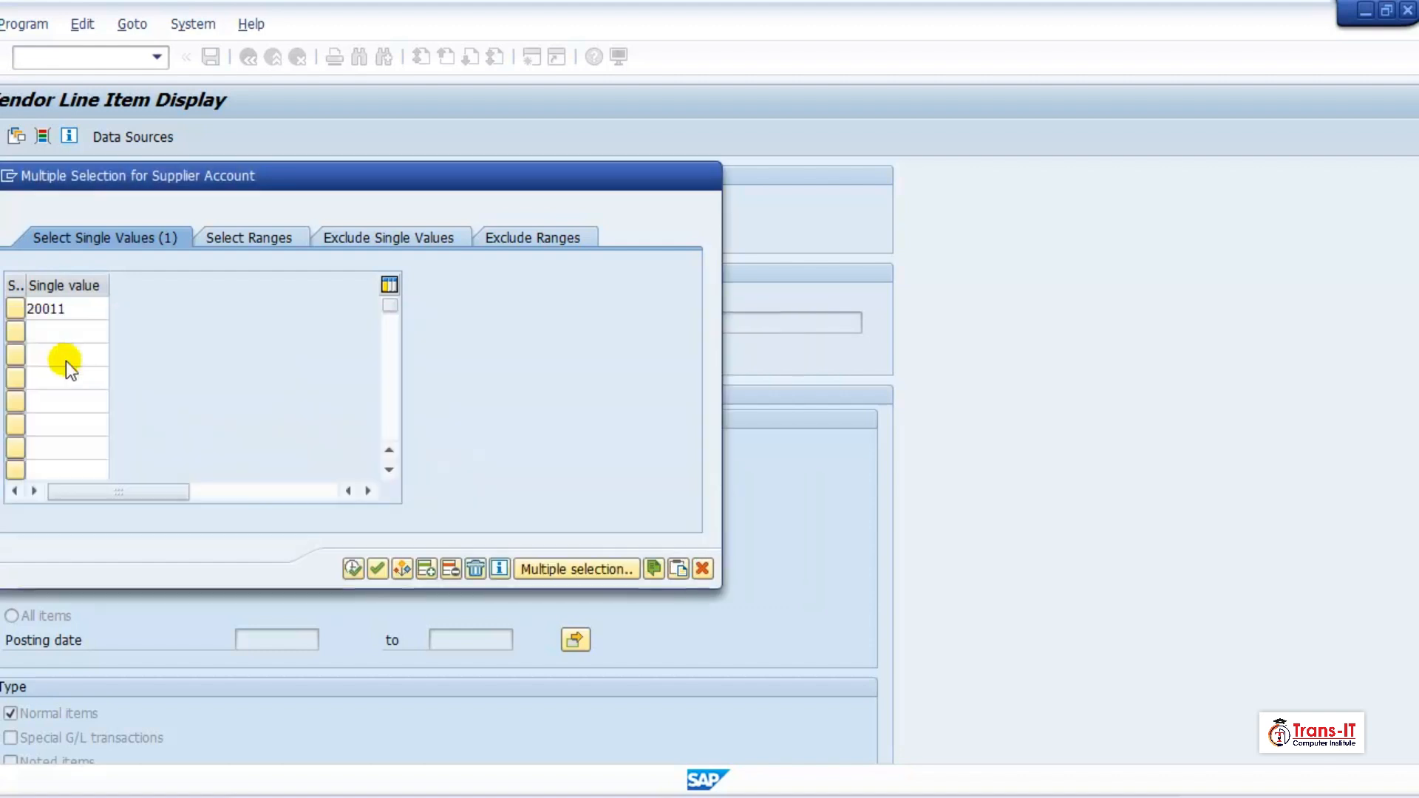
Add the Glasgow supplier Jess flowers from company code TRE1 to the supplier accounts and accept the multiple selection
left_click(65, 353)
left_click(116, 355)
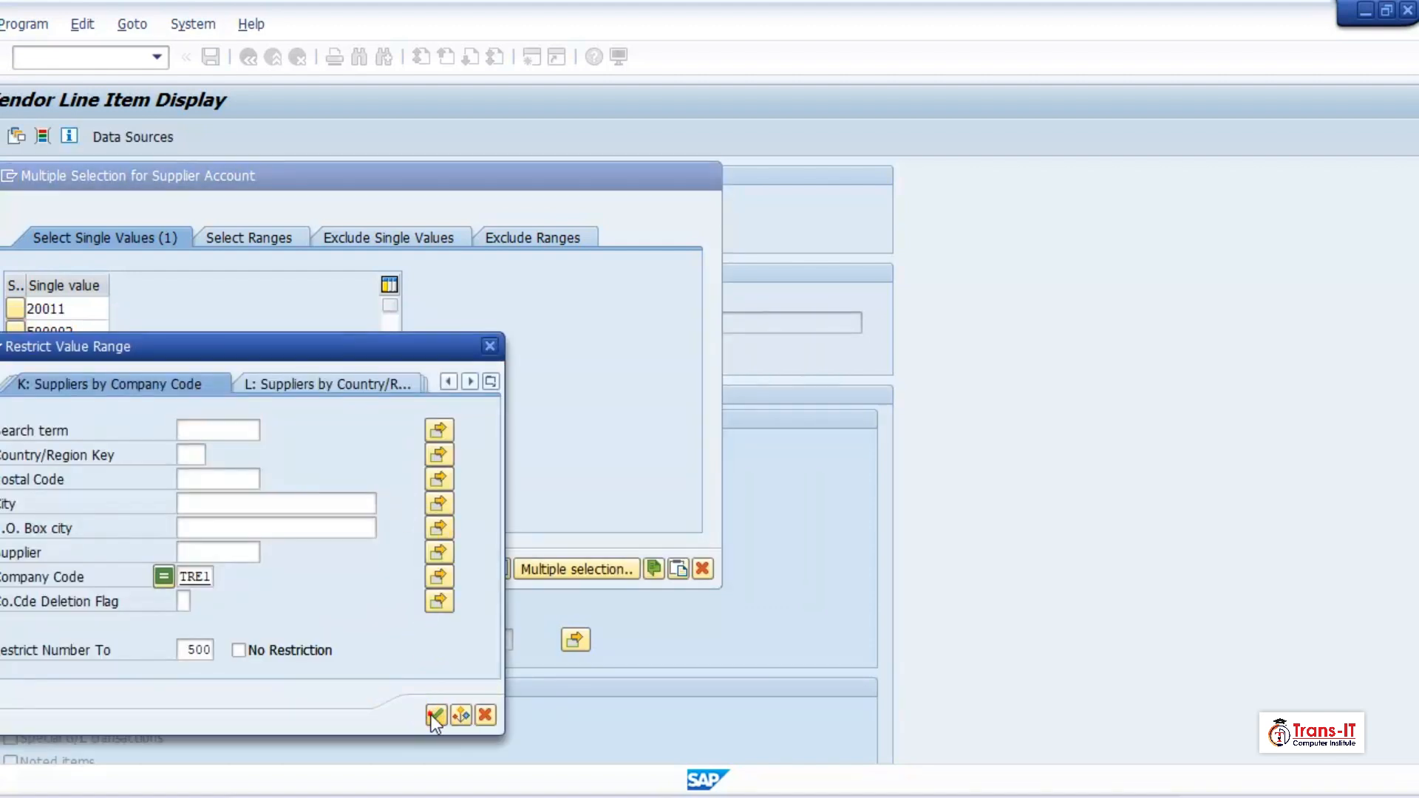
left_click(436, 715)
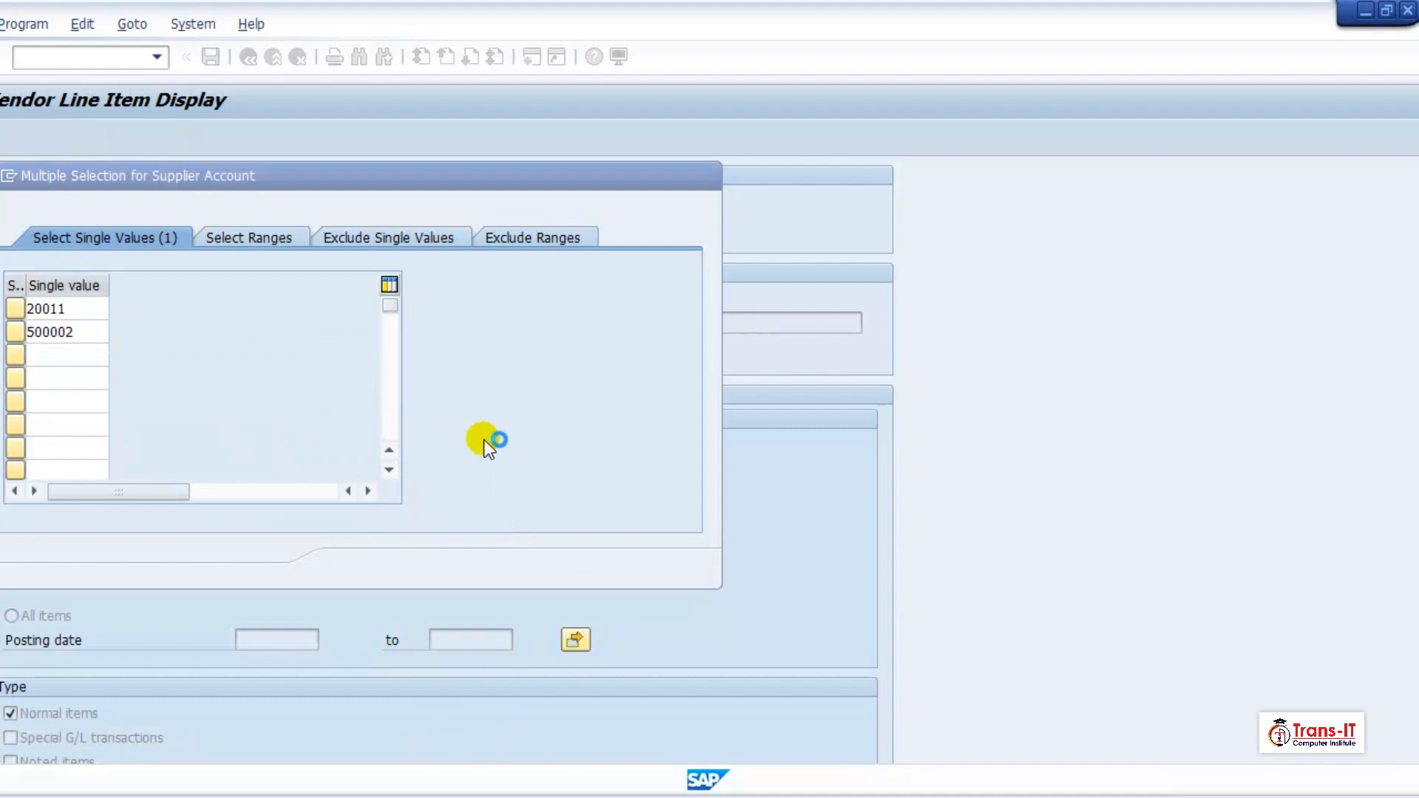
left_click(343, 451)
left_click(678, 593)
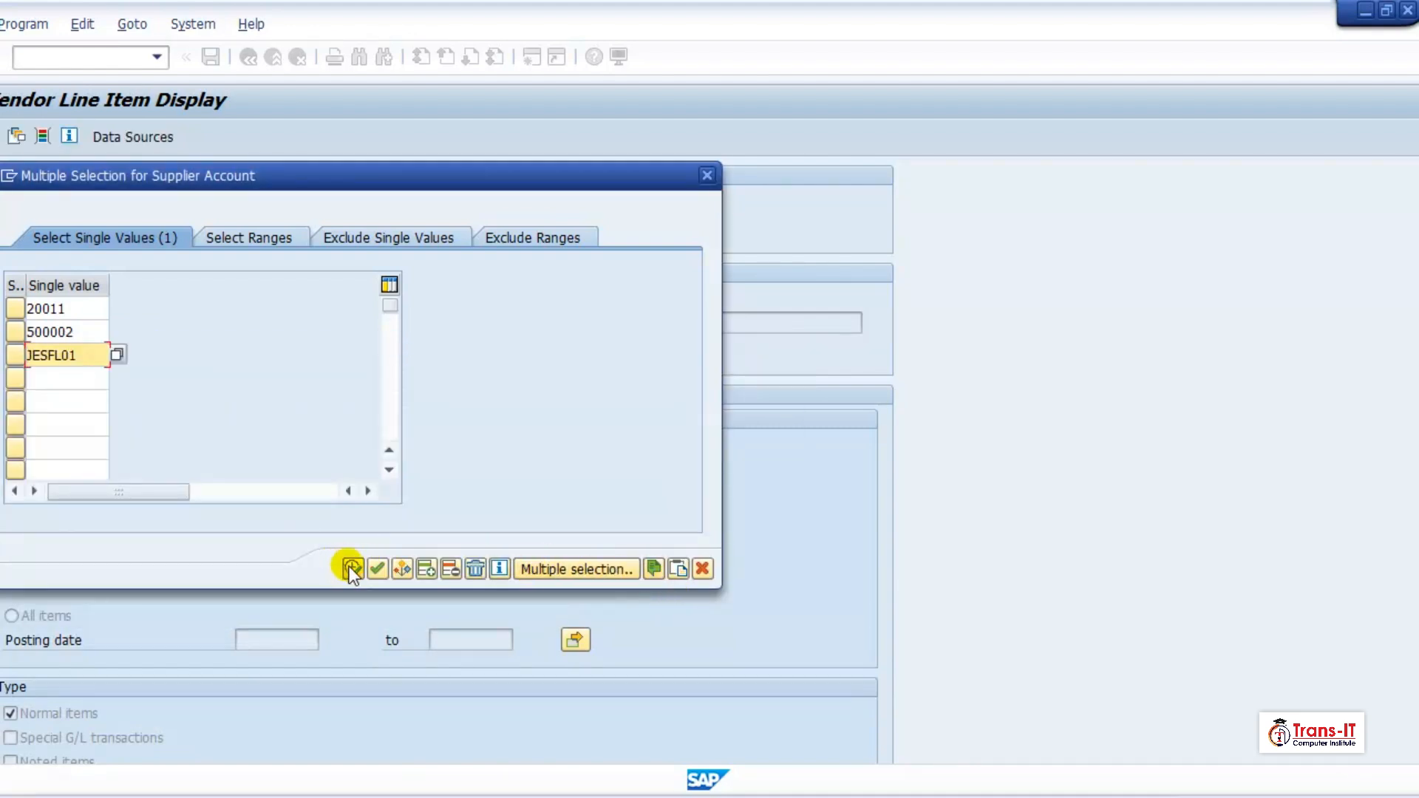
left_click(349, 566)
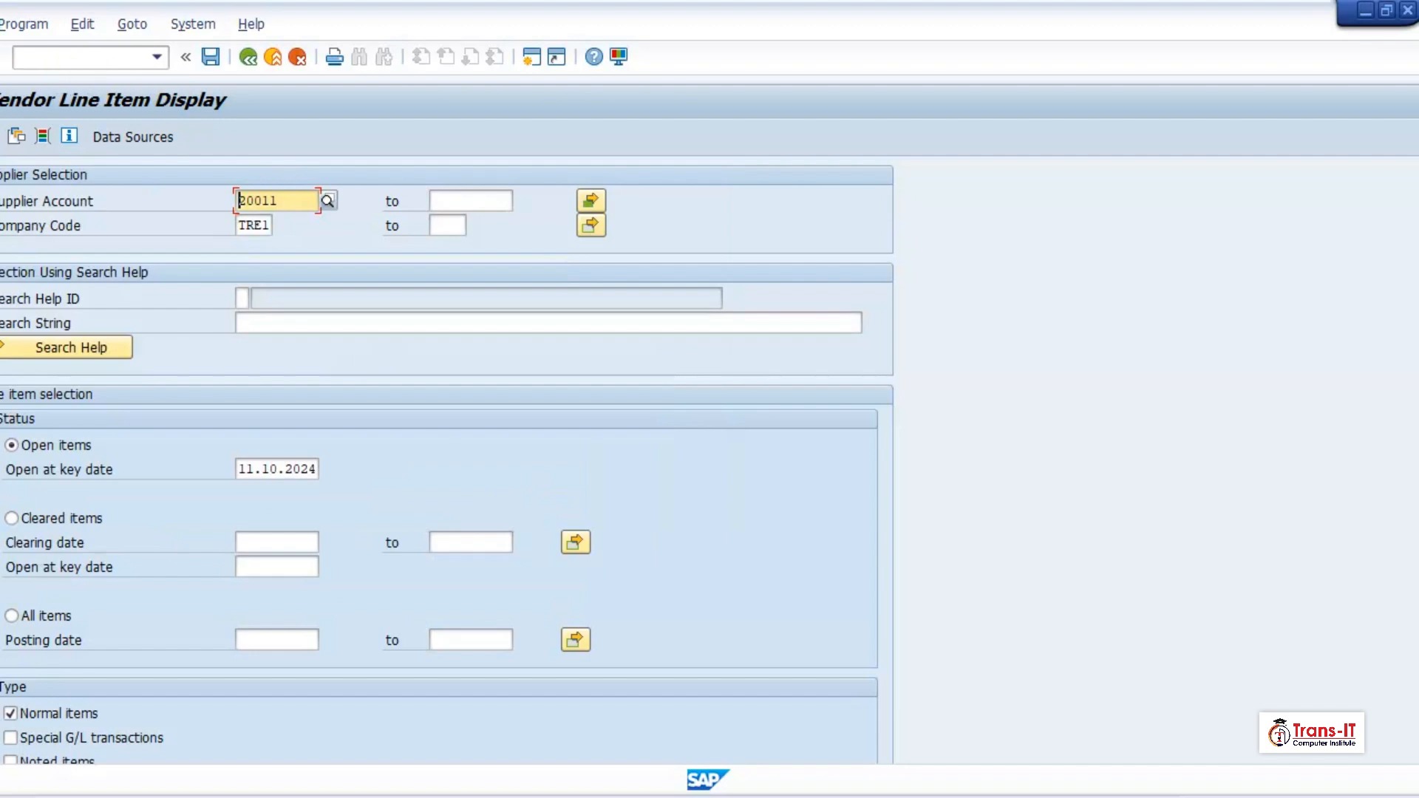
Display the open line items for all selected suppliers and examine the due date status of the Jess flowers items
left_click(1, 144)
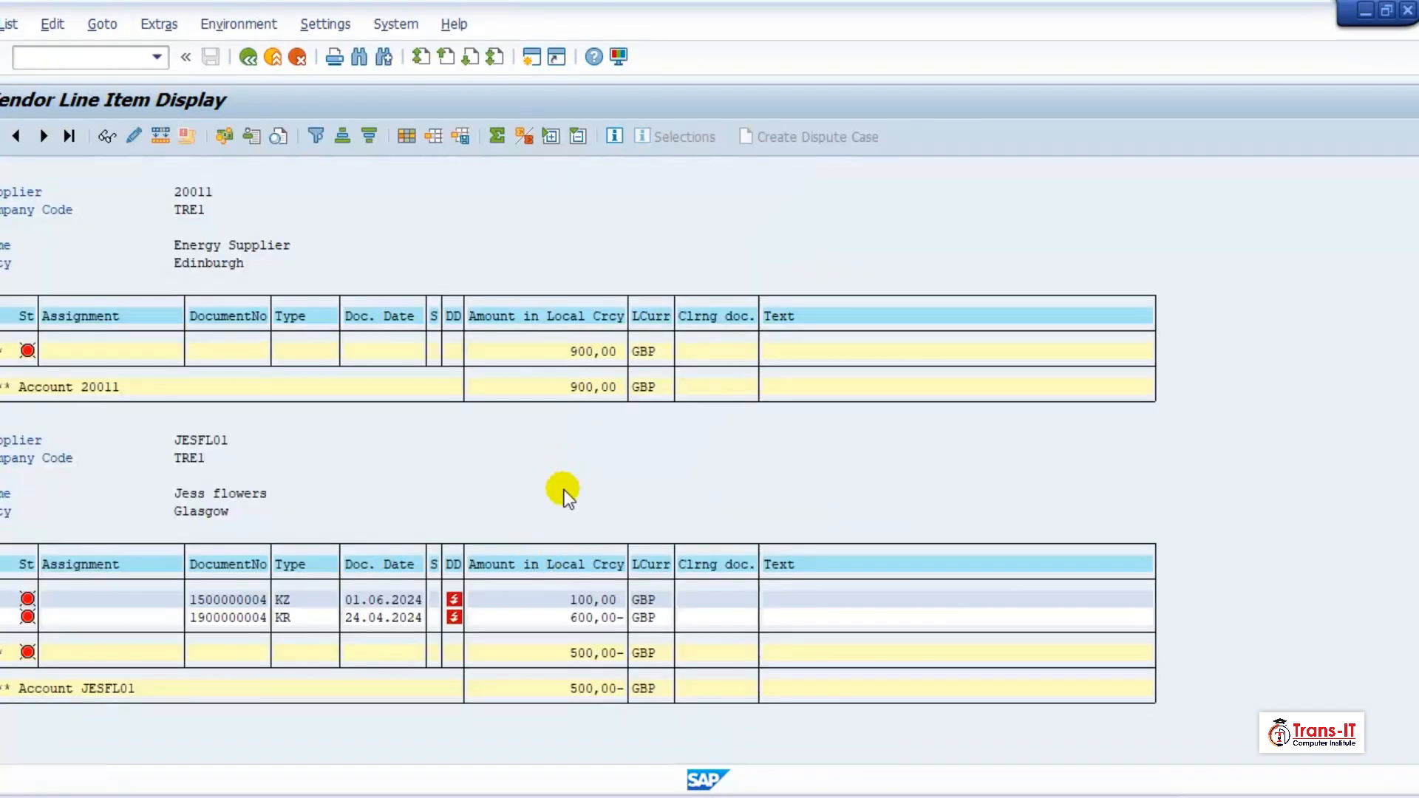
scroll(554, 506, "down", 2)
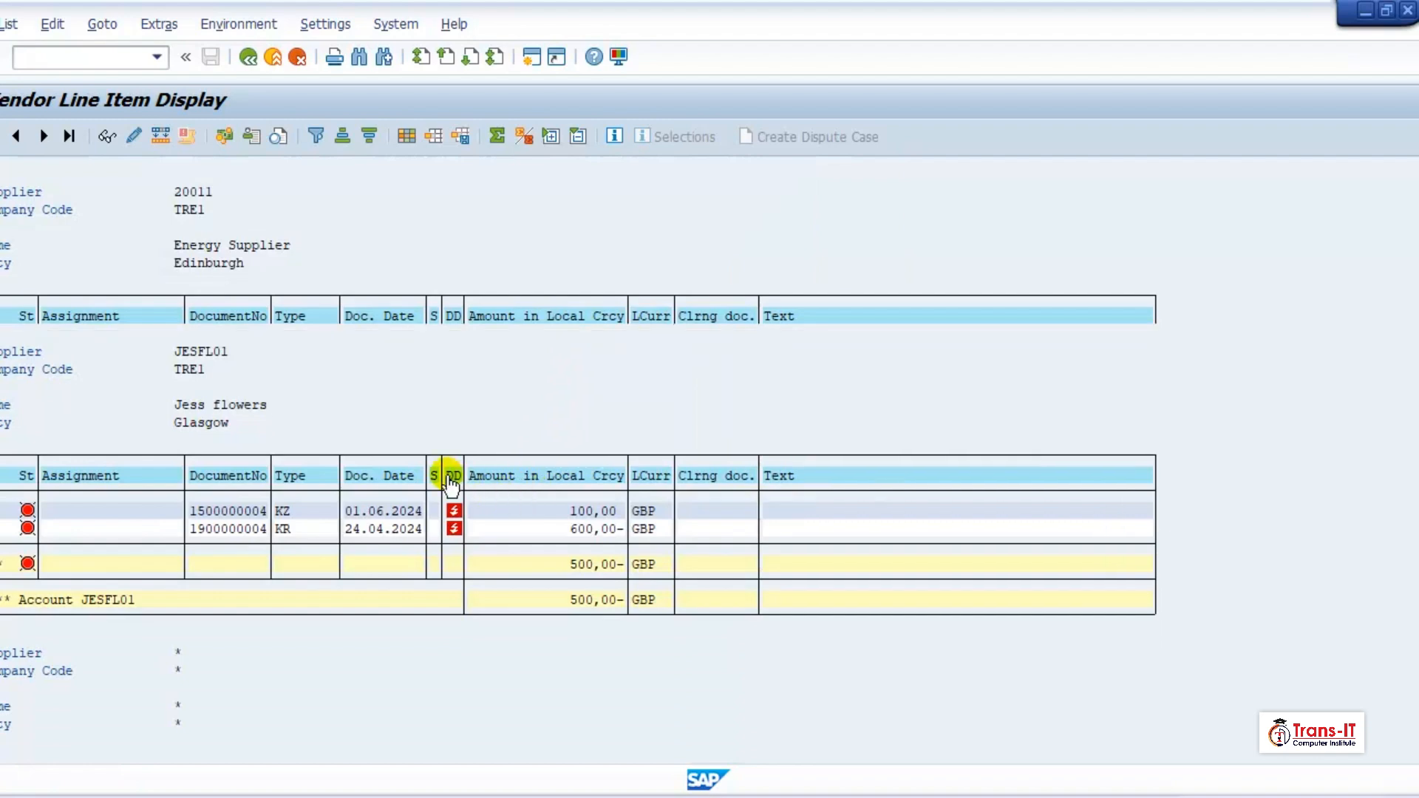
scroll(428, 423, "down", 1)
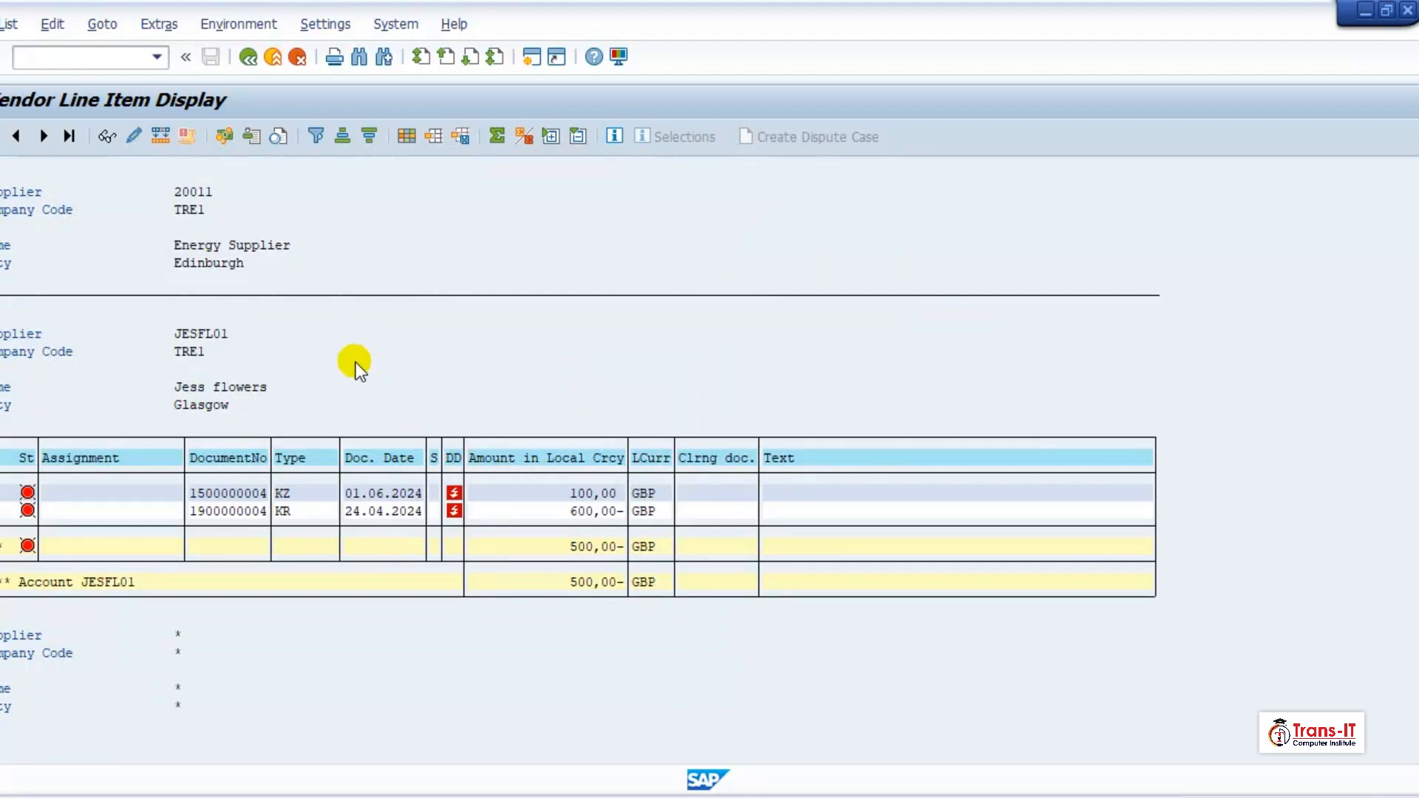
Leave the vendor line item report and run transaction FB70 to enter a customer invoice
left_click(251, 58)
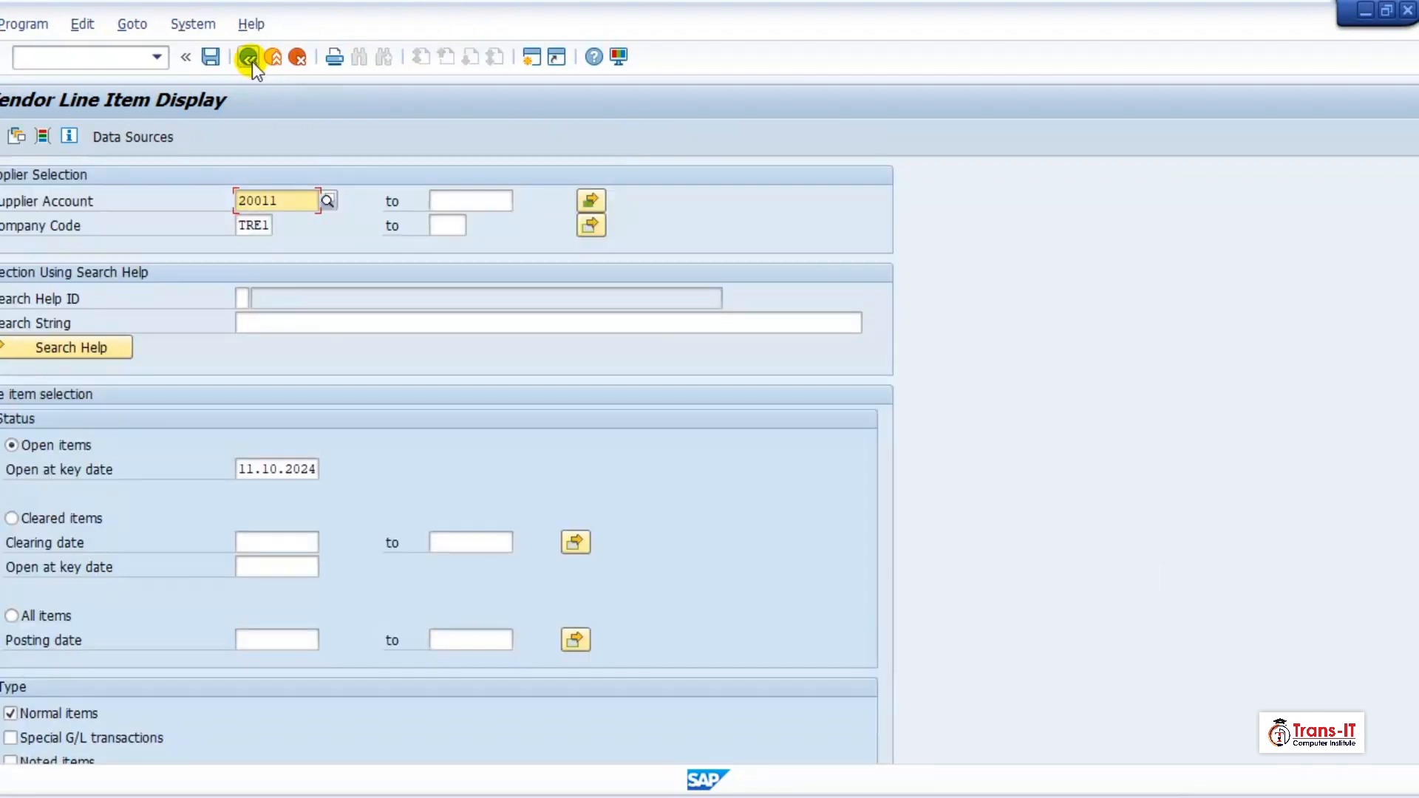
left_click(251, 58)
left_click(98, 58)
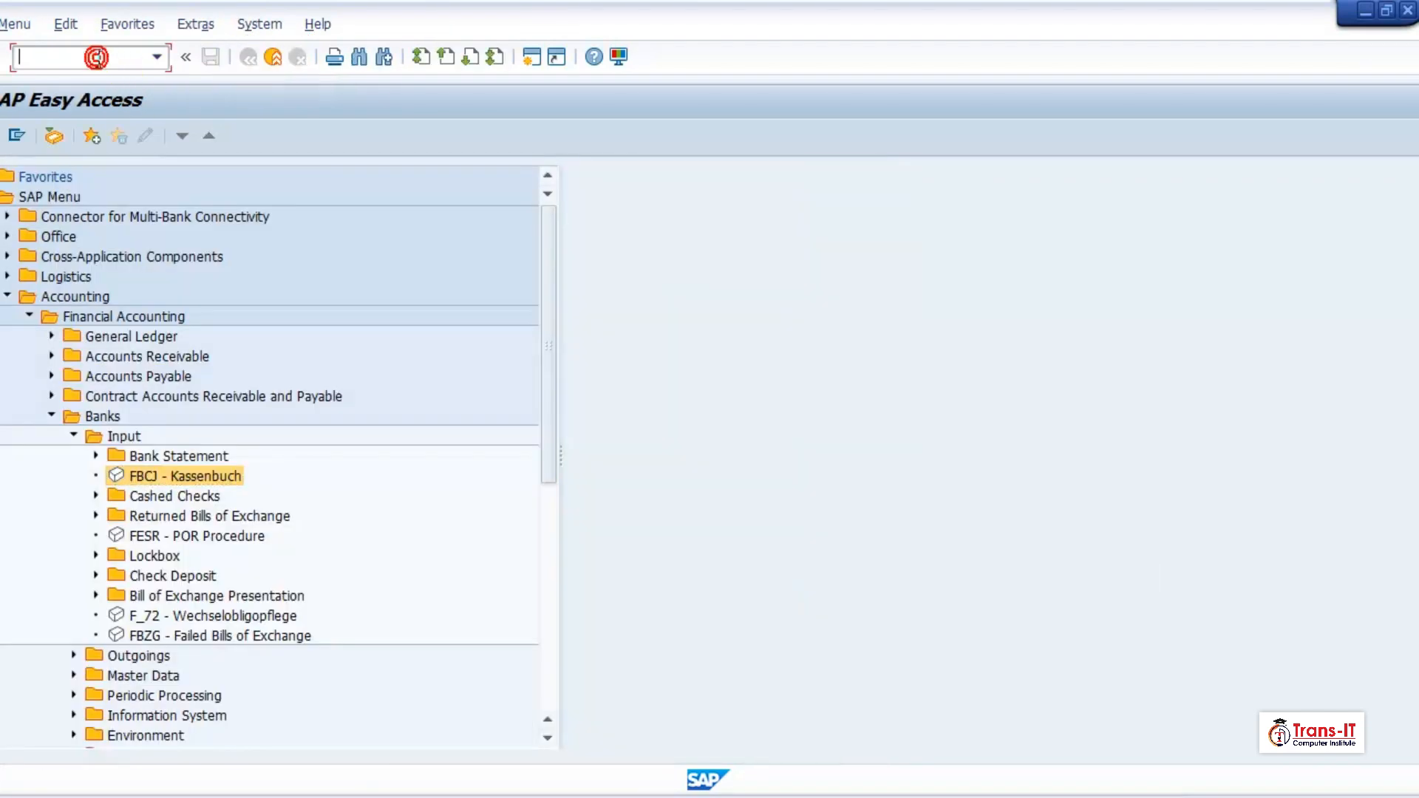
type("/nfb70")
key("Return")
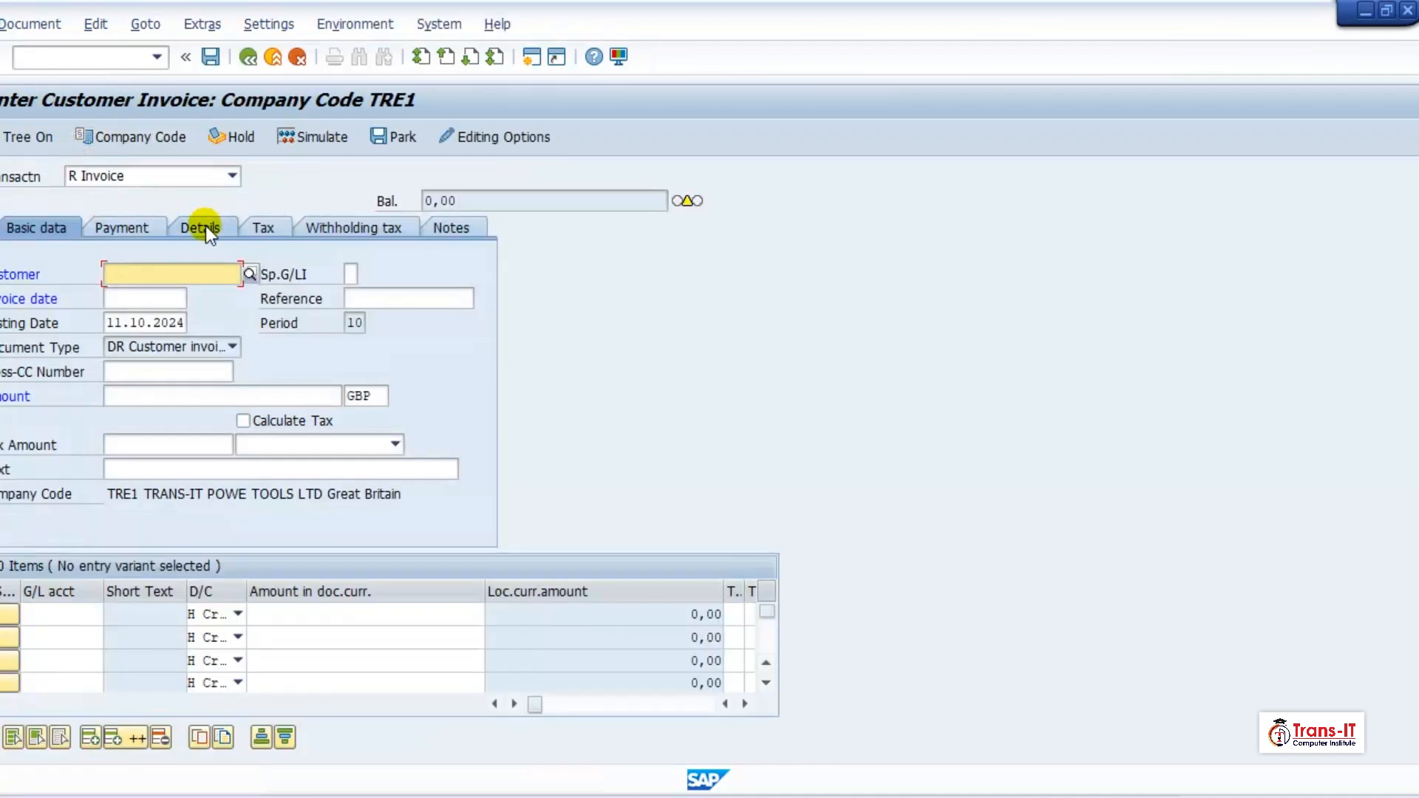
type("25.")
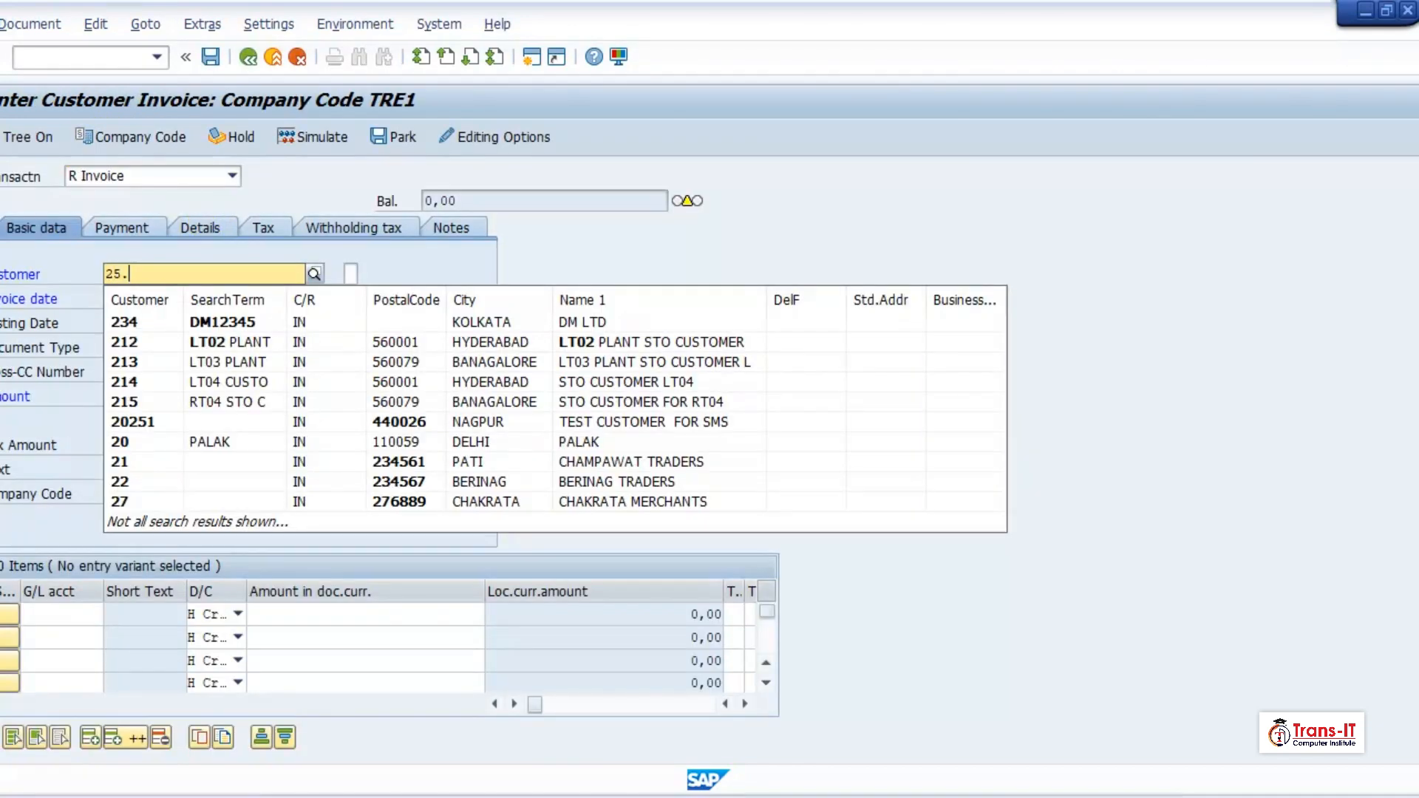
type("05.2024")
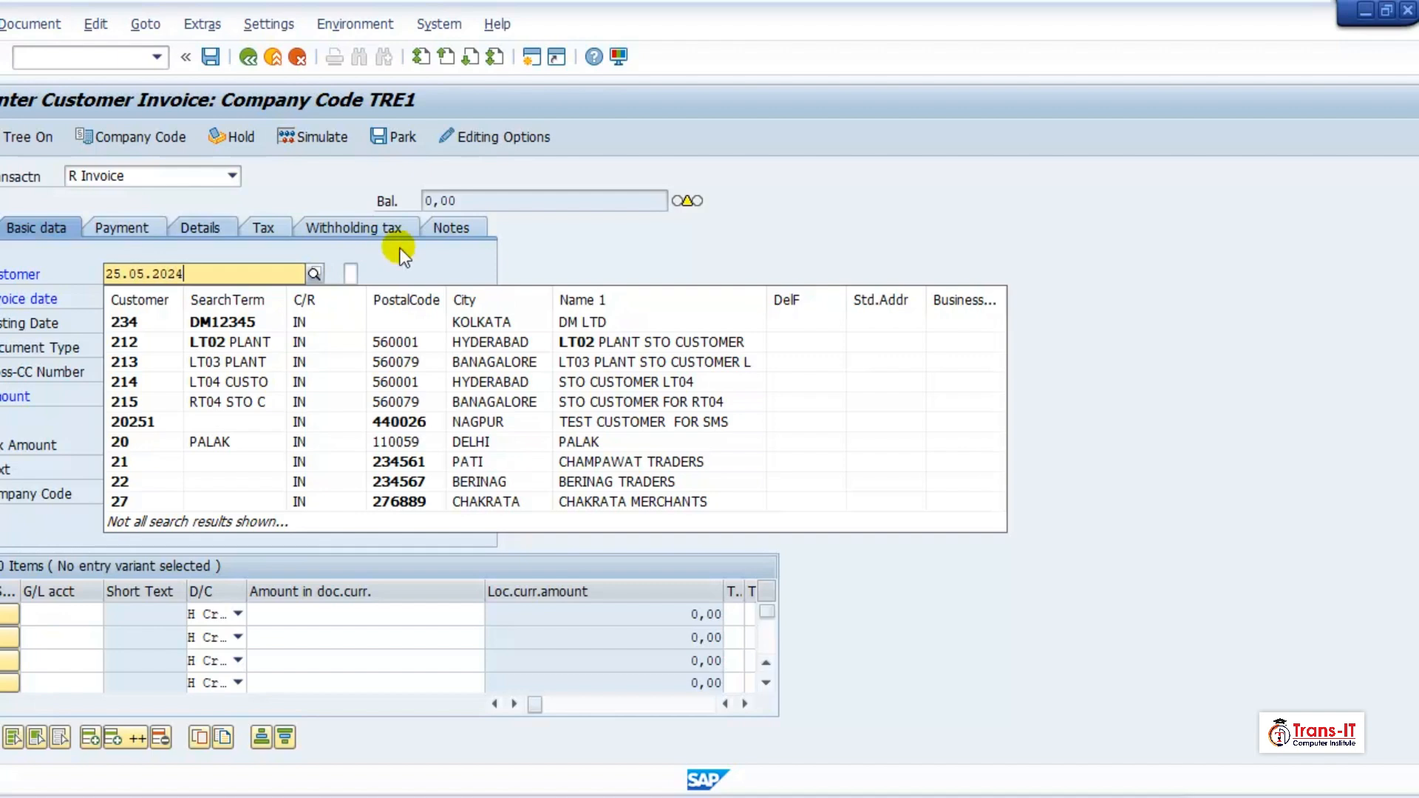
left_click_drag(190, 273, 88, 272)
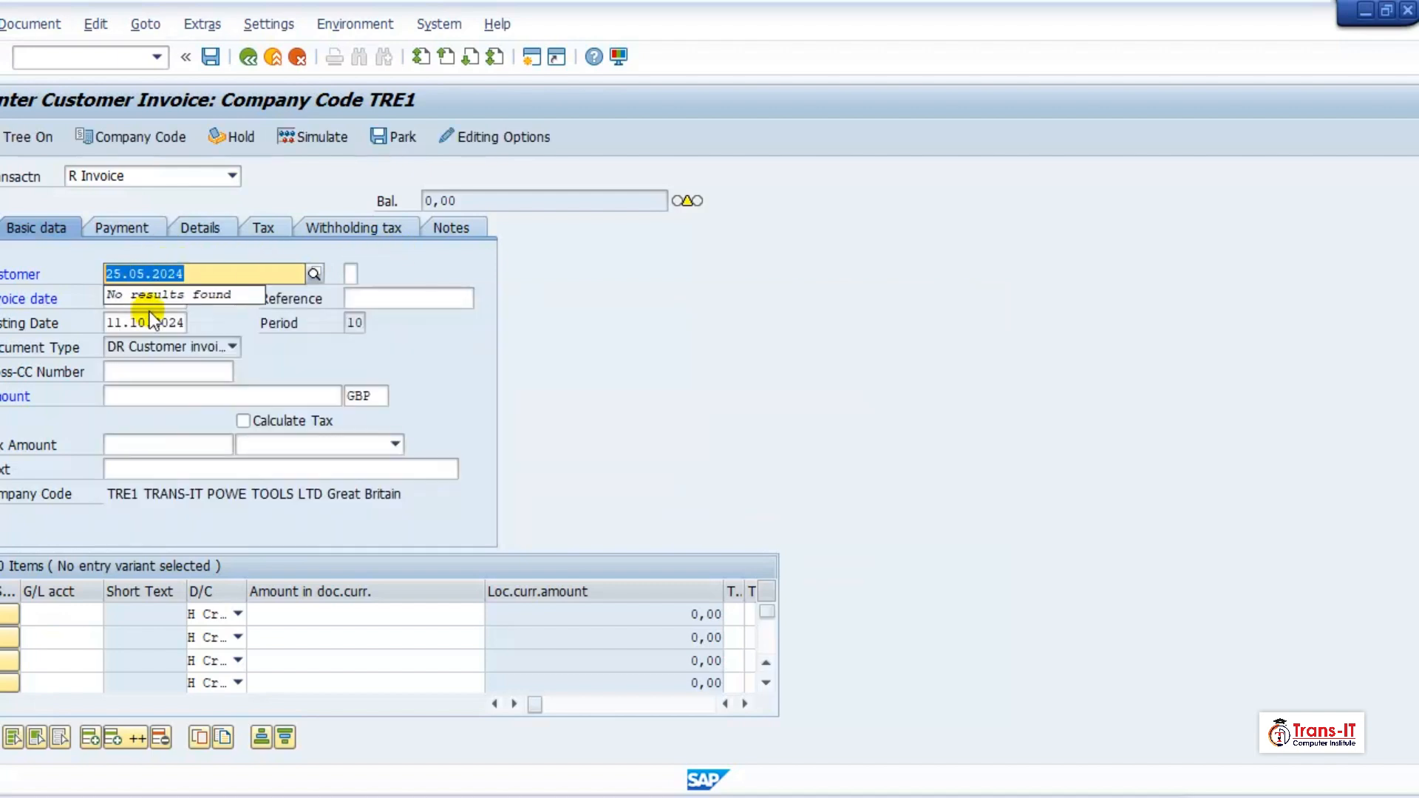
left_click(107, 322)
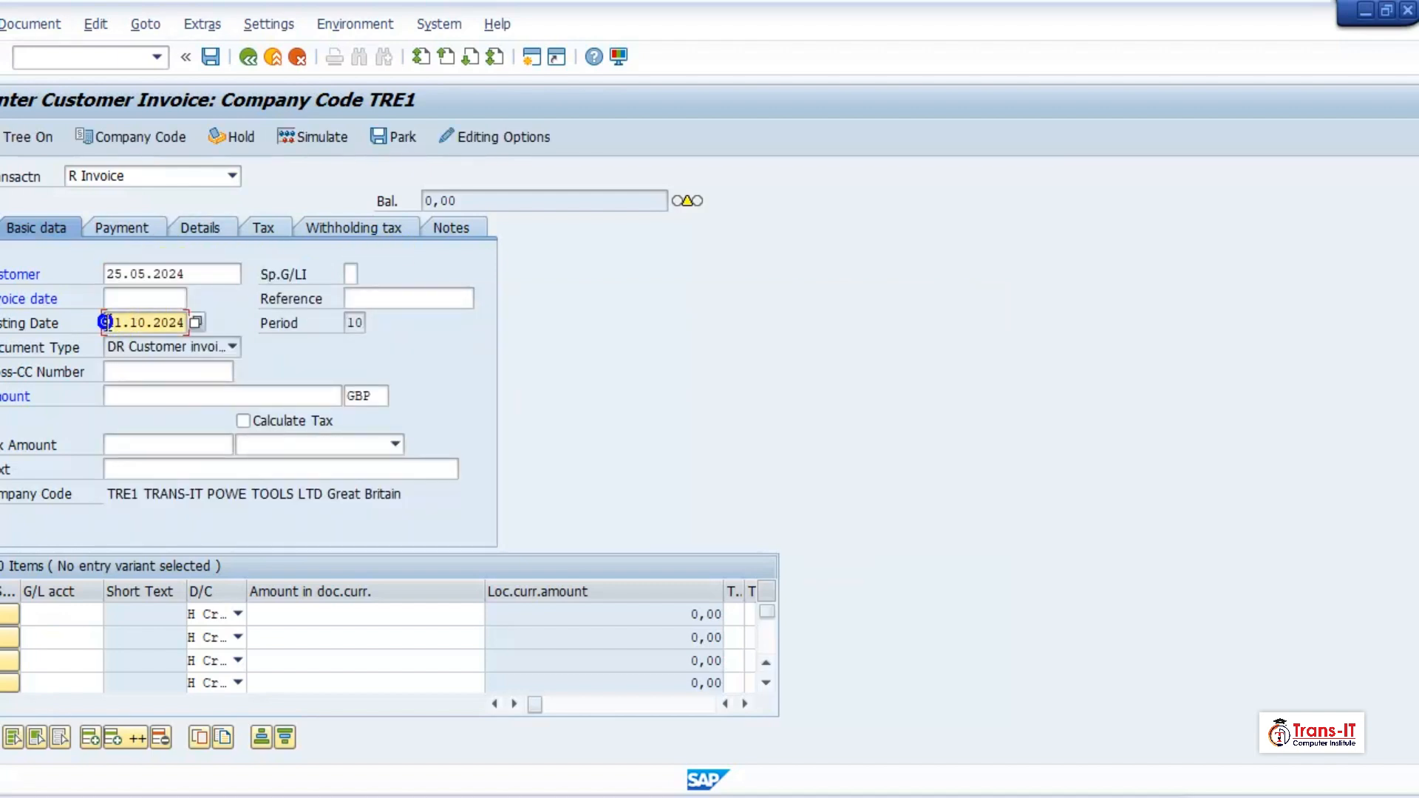
Set both the invoice date and the posting date of the customer invoice to 25.05.2024
left_click(111, 299)
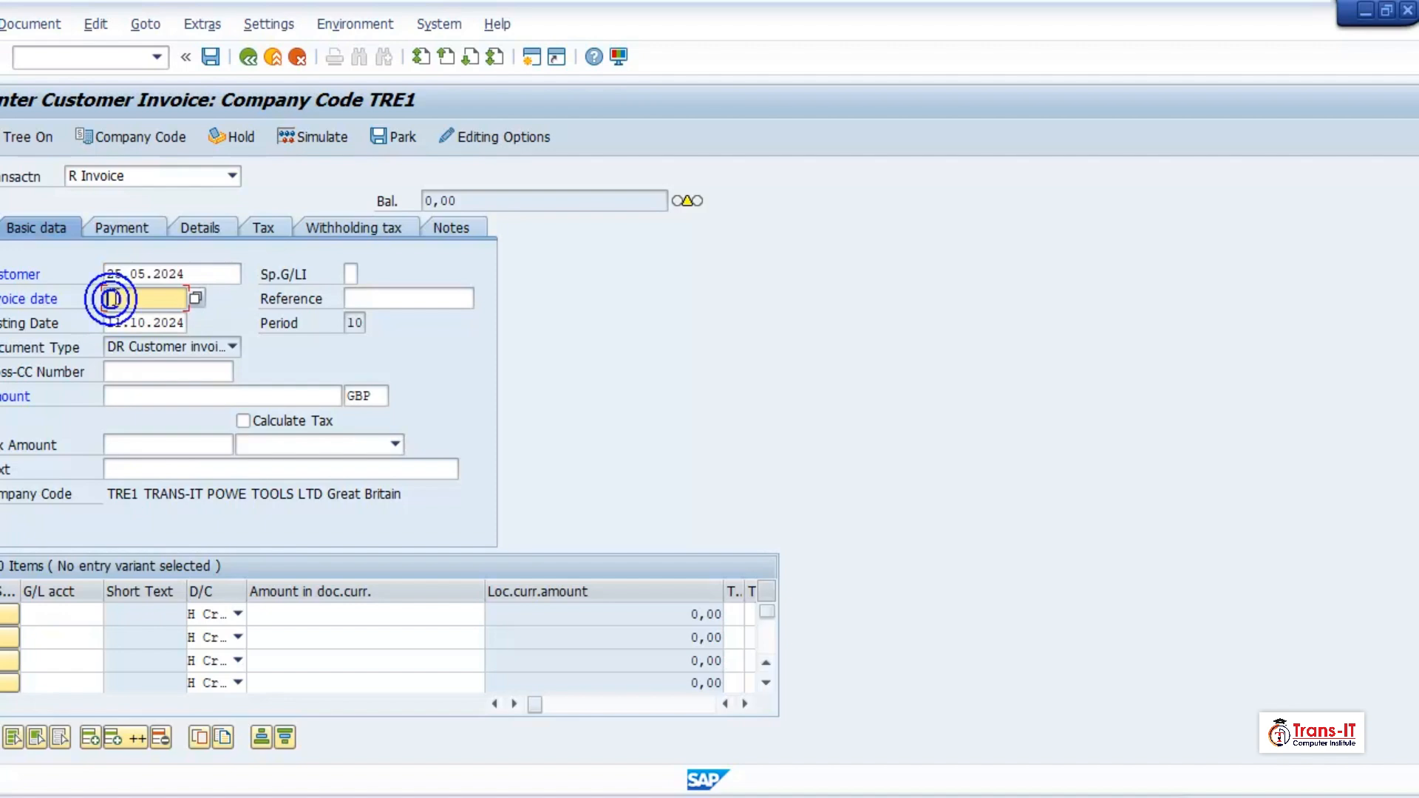
type("25.05.")
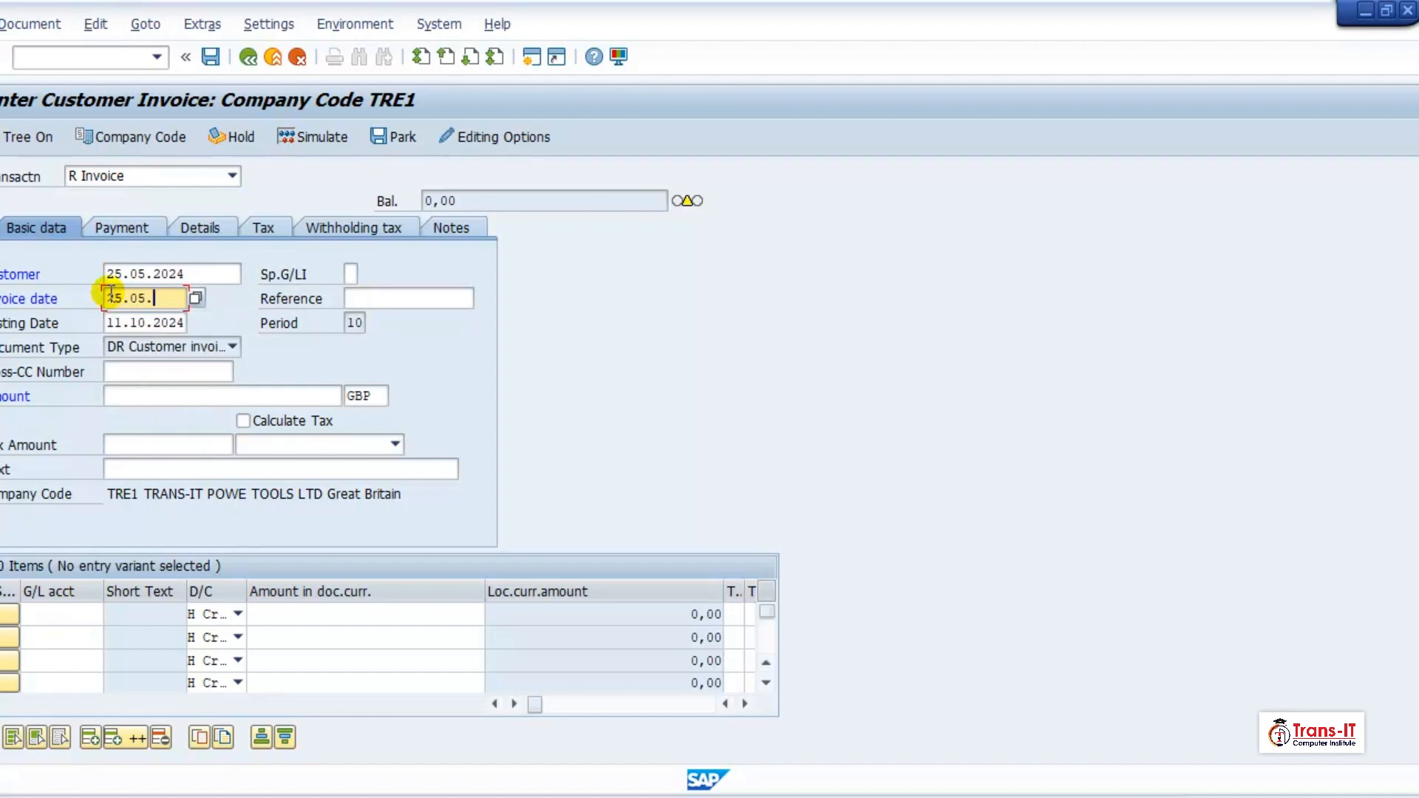
type("2024")
left_click_drag(96, 304, 190, 305)
key("ctrl+c")
left_click(109, 323)
key("ctrl+v")
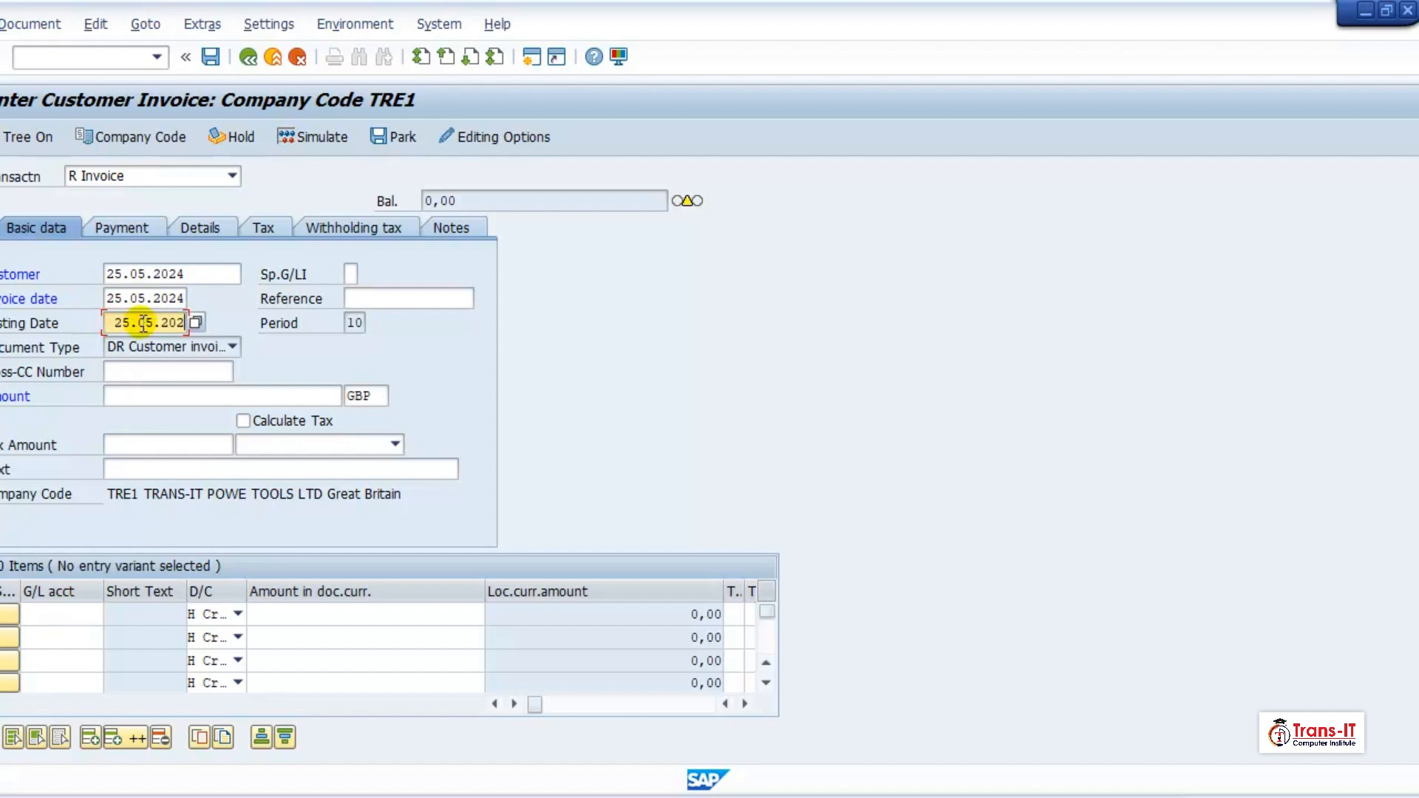
left_click(114, 322)
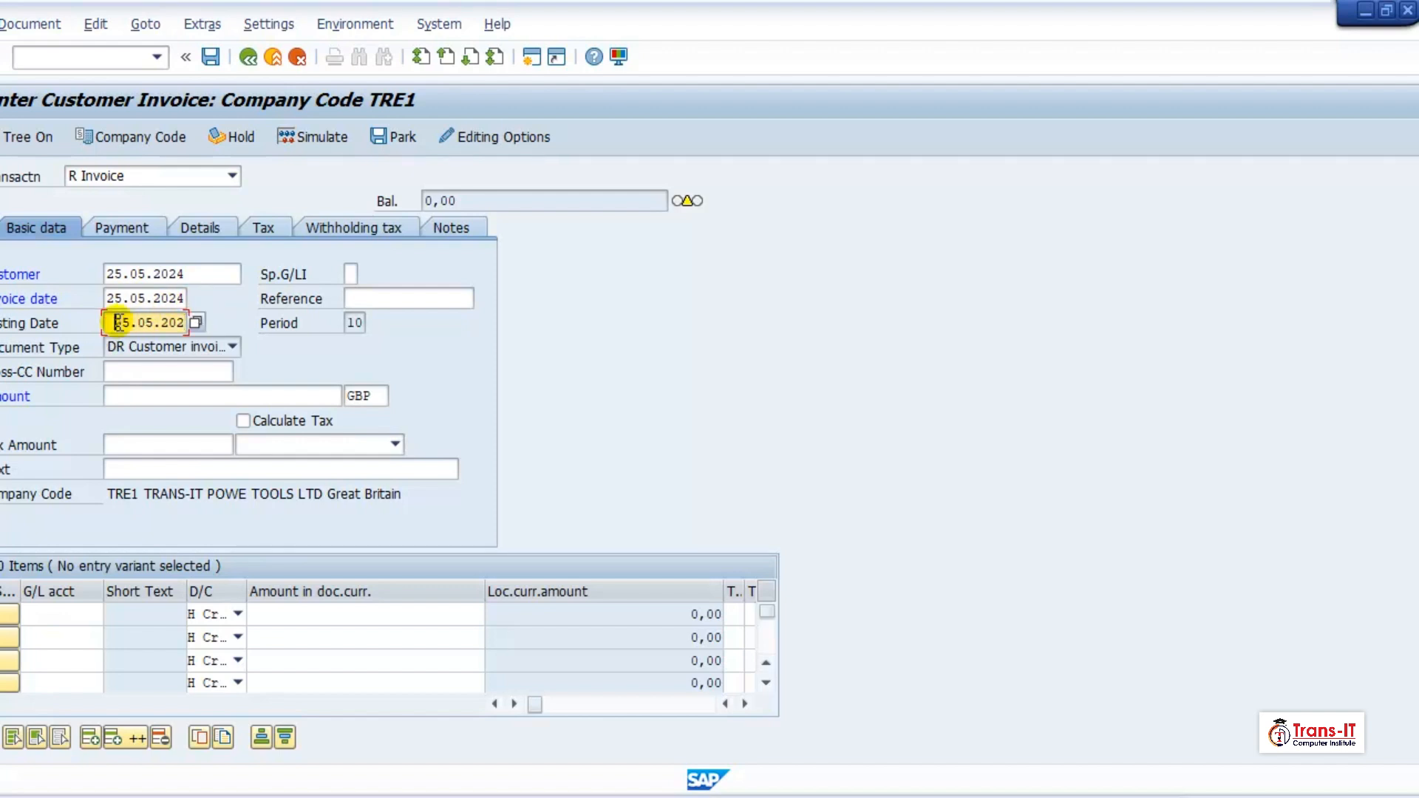
key("BackSpace")
left_click(183, 323)
type("4")
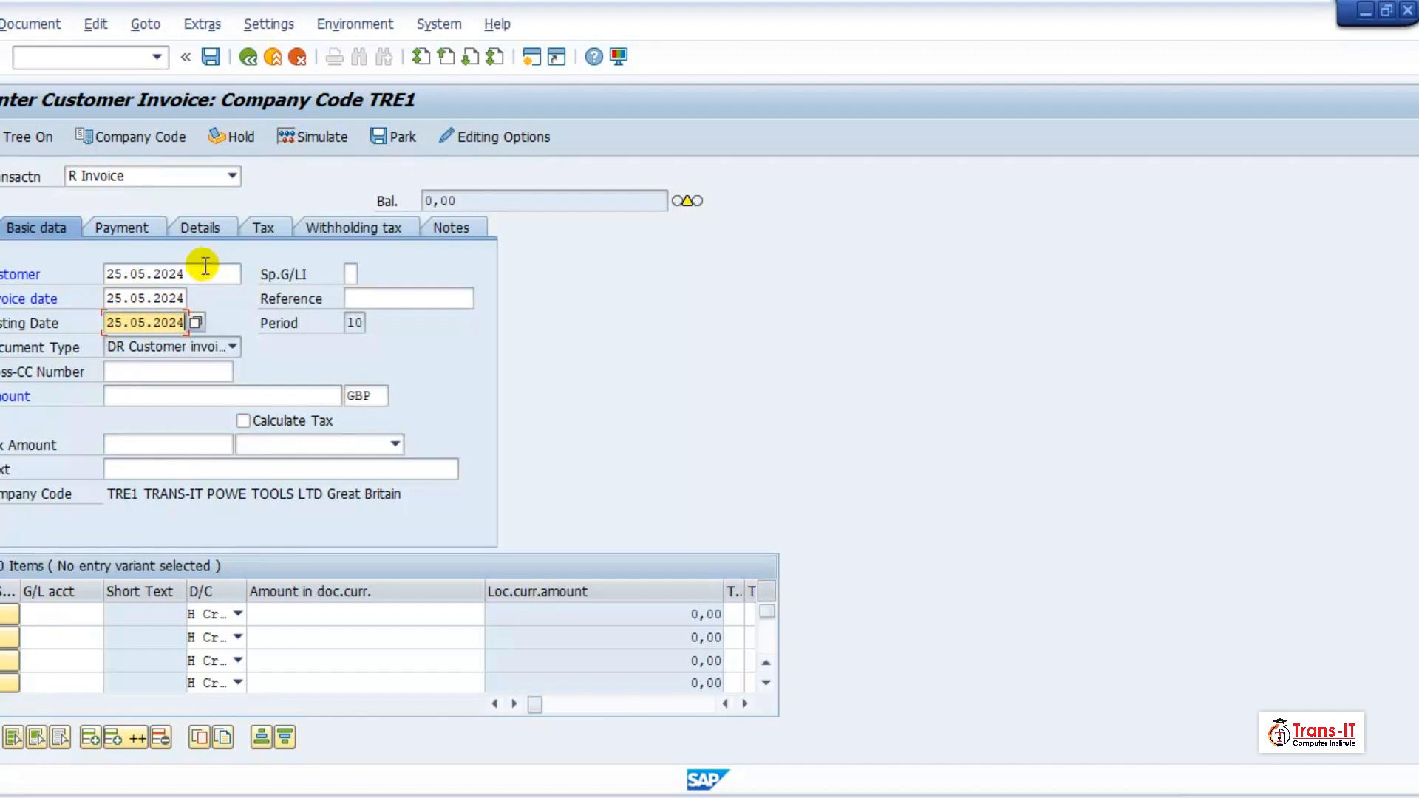
Look up XYZ Fixers in company code TRE1 as the invoice customer, turn on Calculate Tax and confirm the header data
left_click(203, 268)
left_click(250, 275)
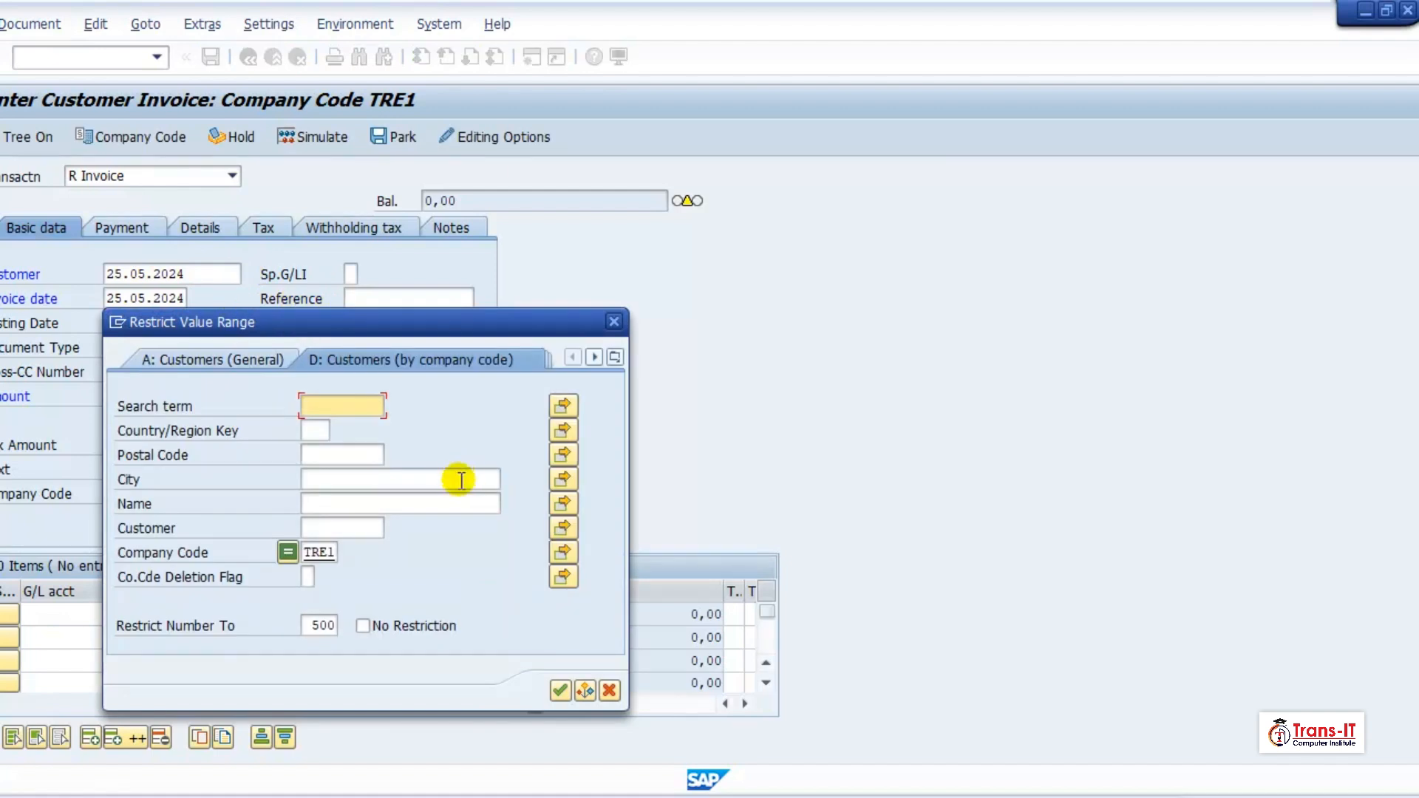
left_click(560, 689)
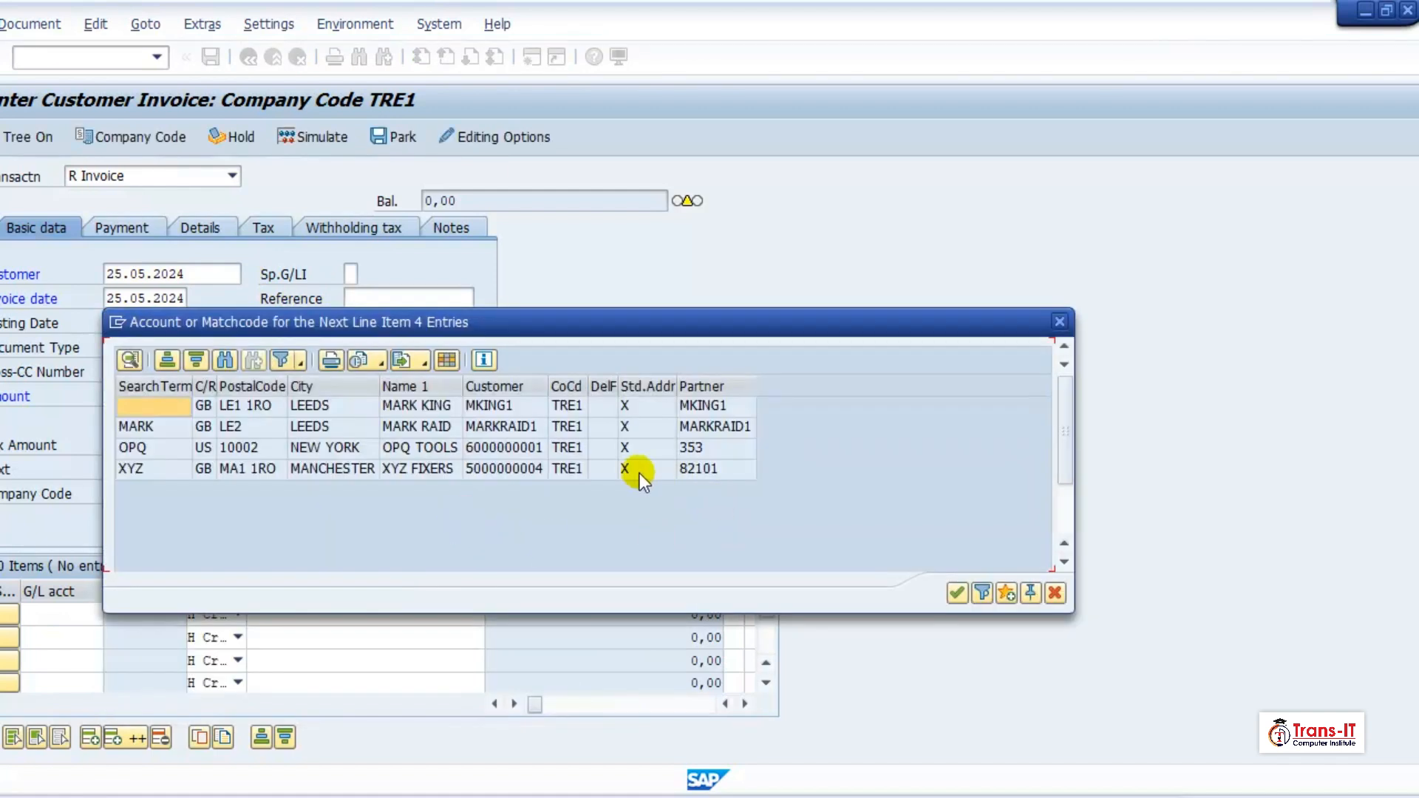
double_click(518, 469)
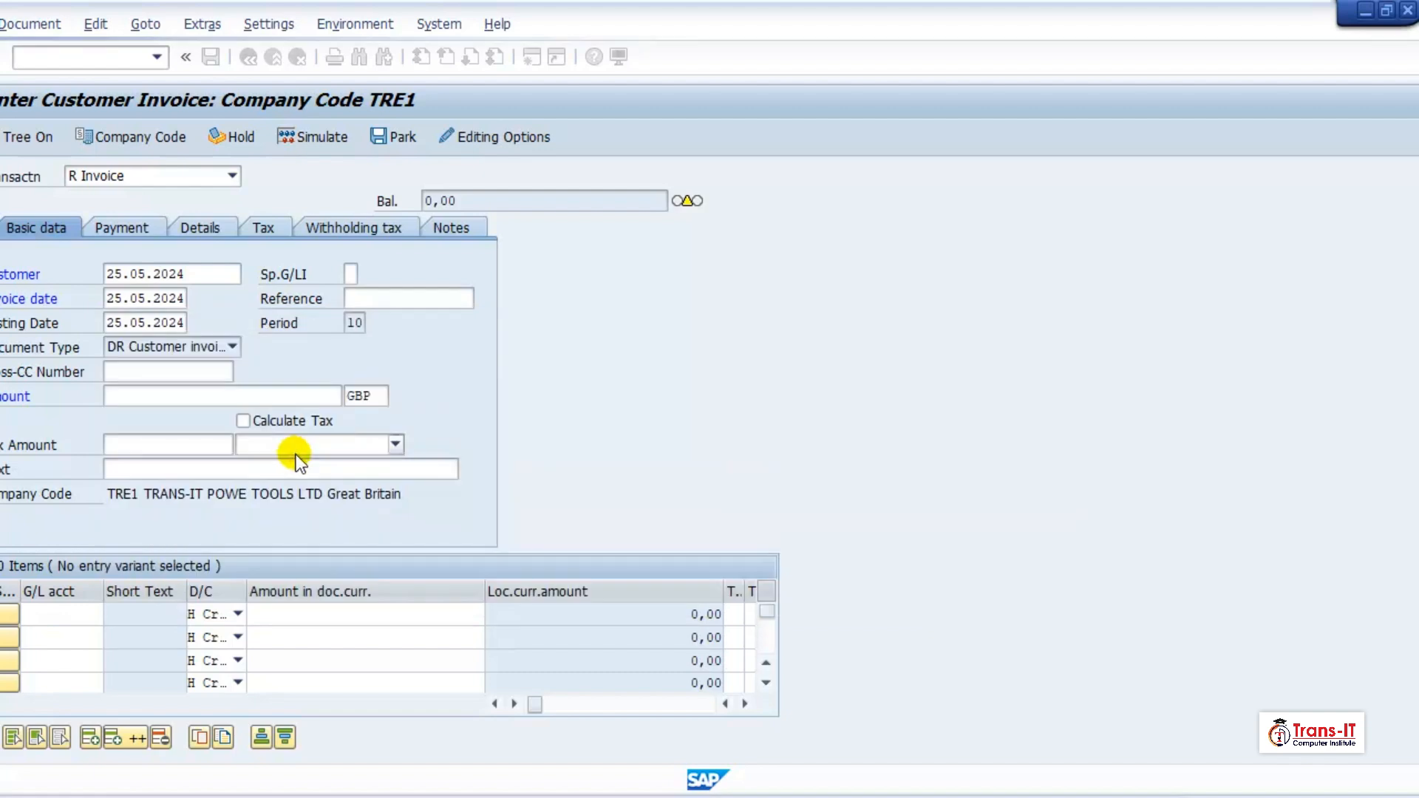
left_click(244, 421)
key("Return")
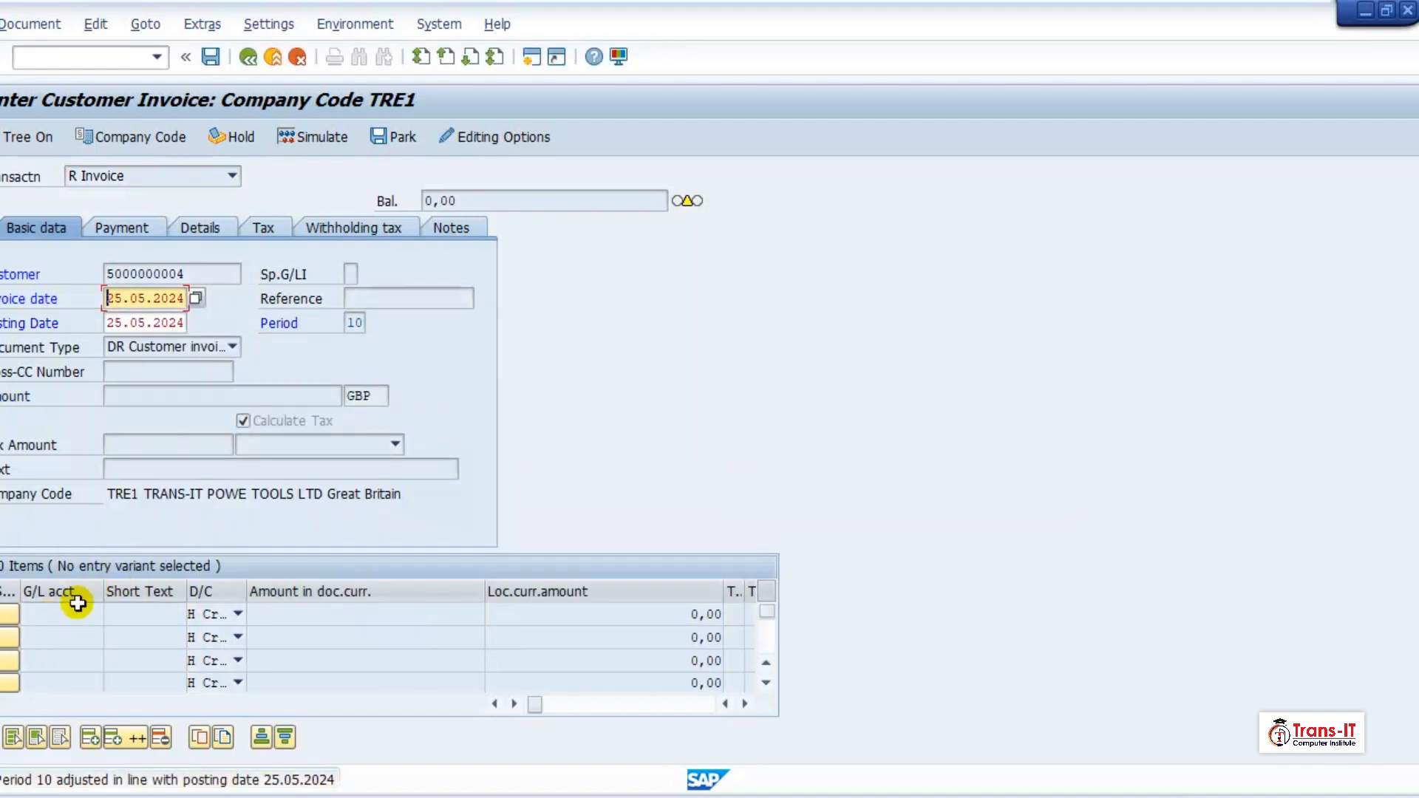
Enter a credit line item on G/L account 600000, Revenue A/c for TRE1, with an amount of 3000
left_click(60, 613)
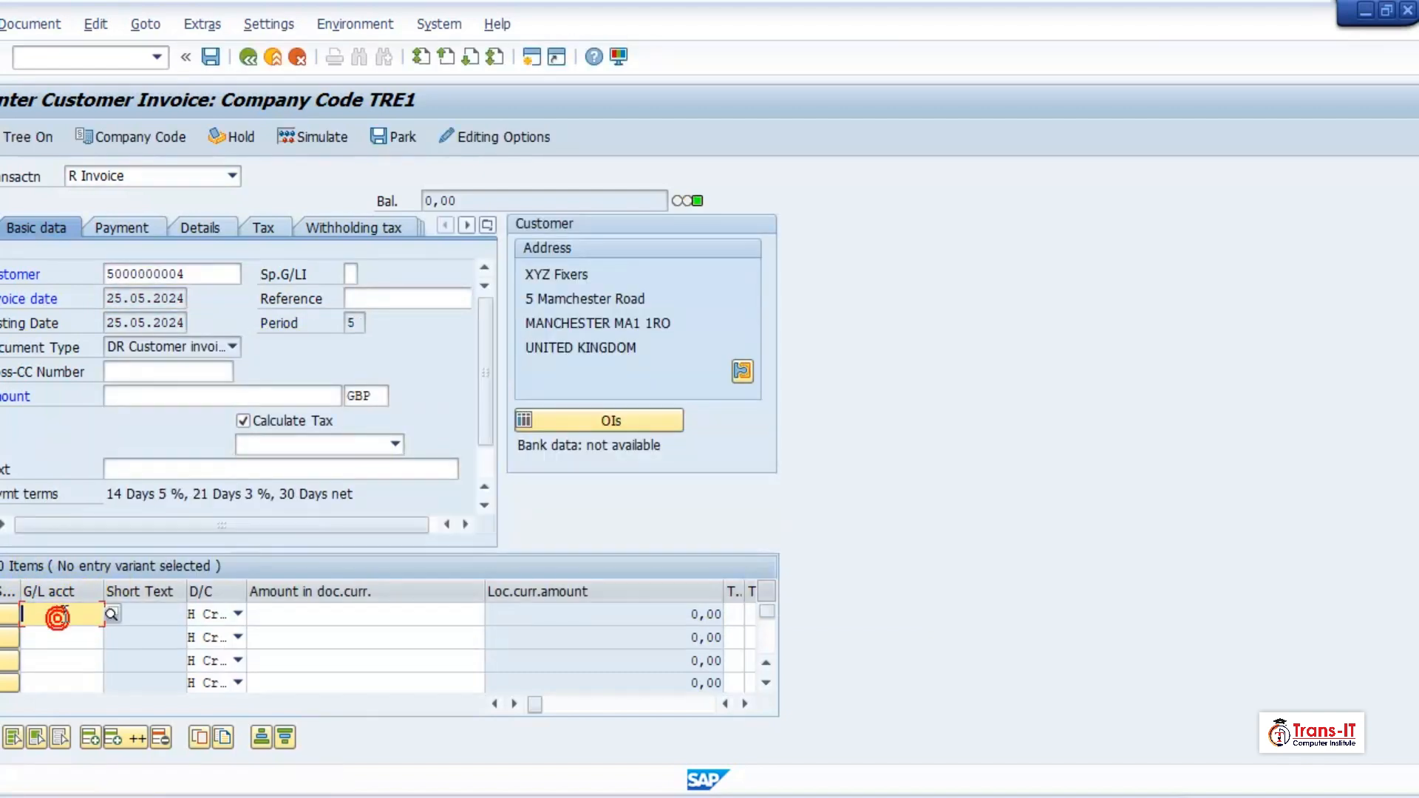
type("600")
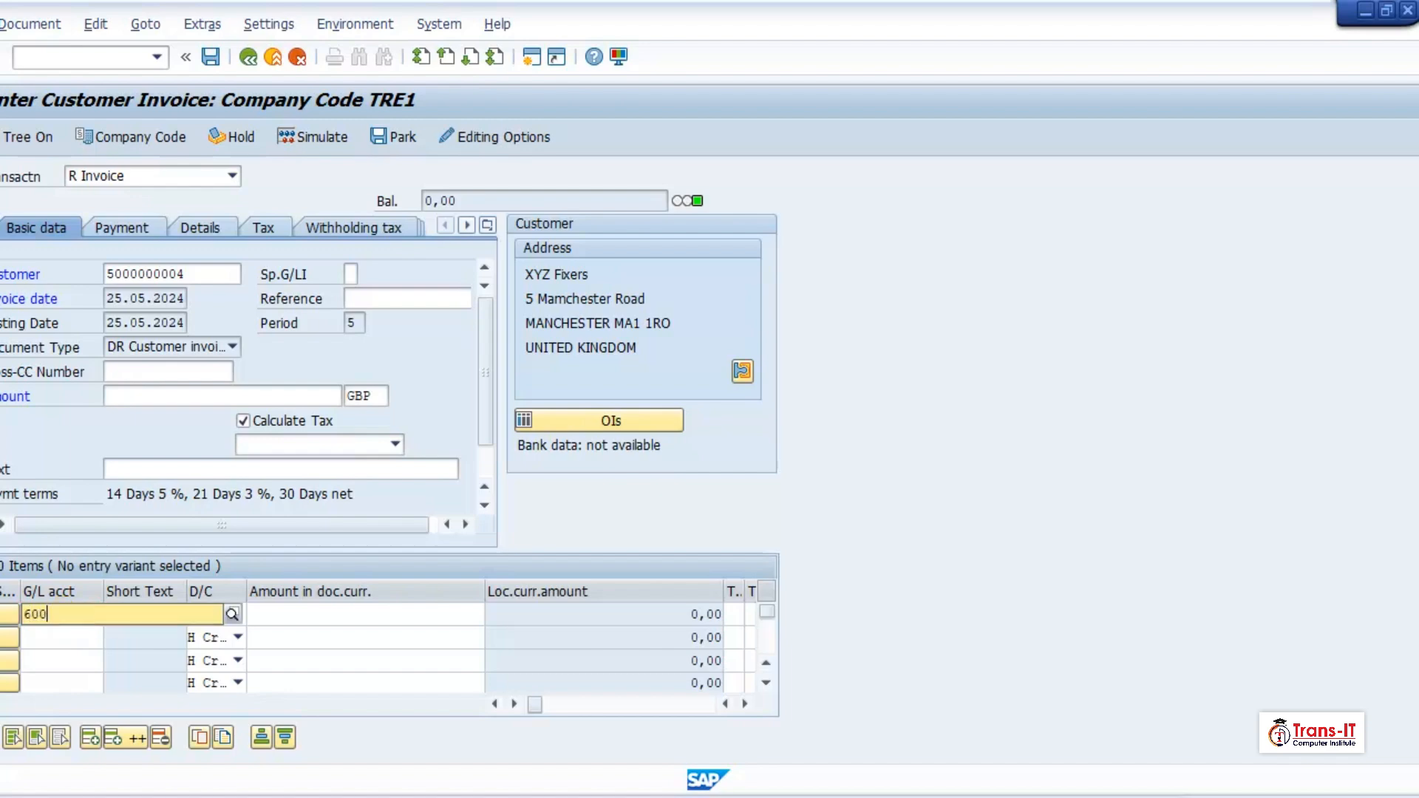
type("00000")
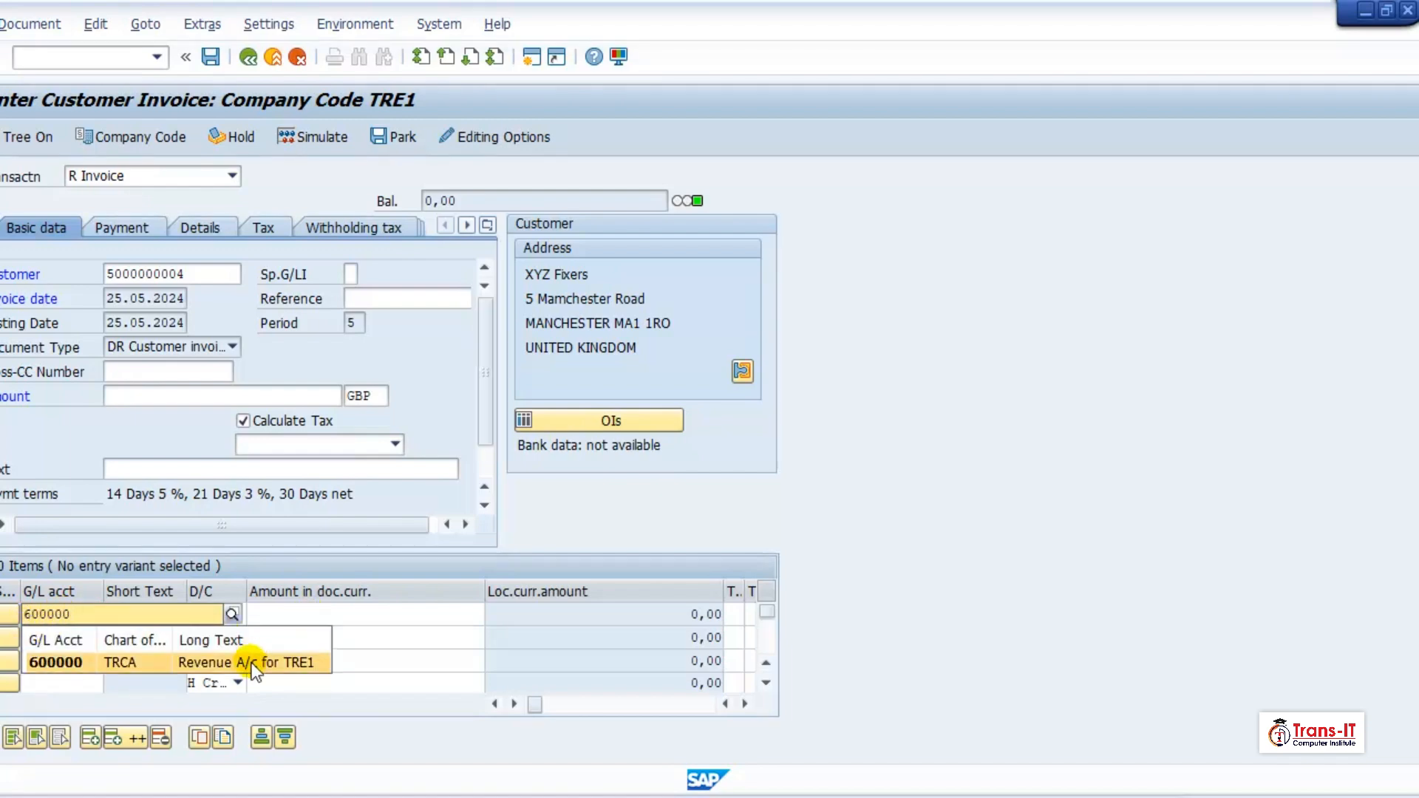
left_click(293, 660)
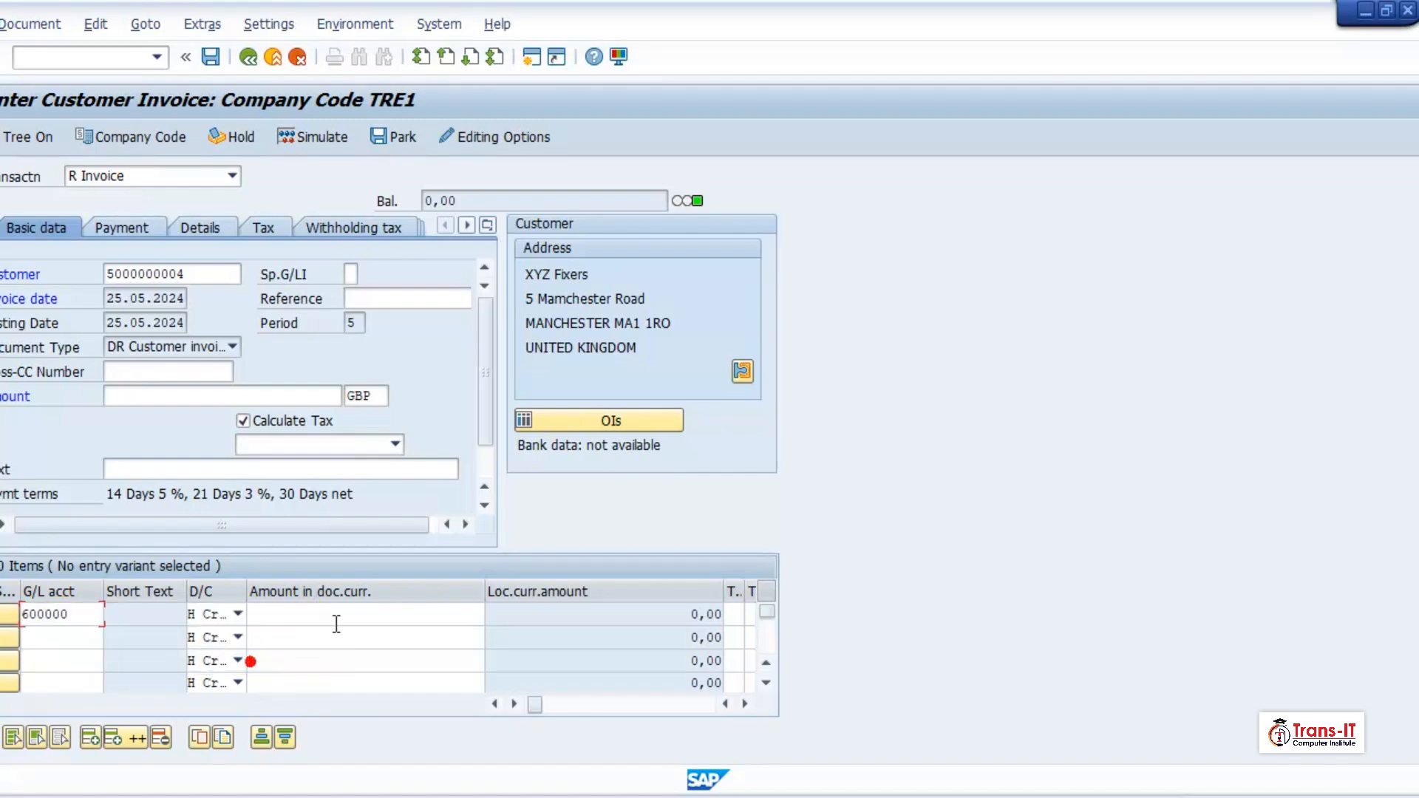
left_click(351, 610)
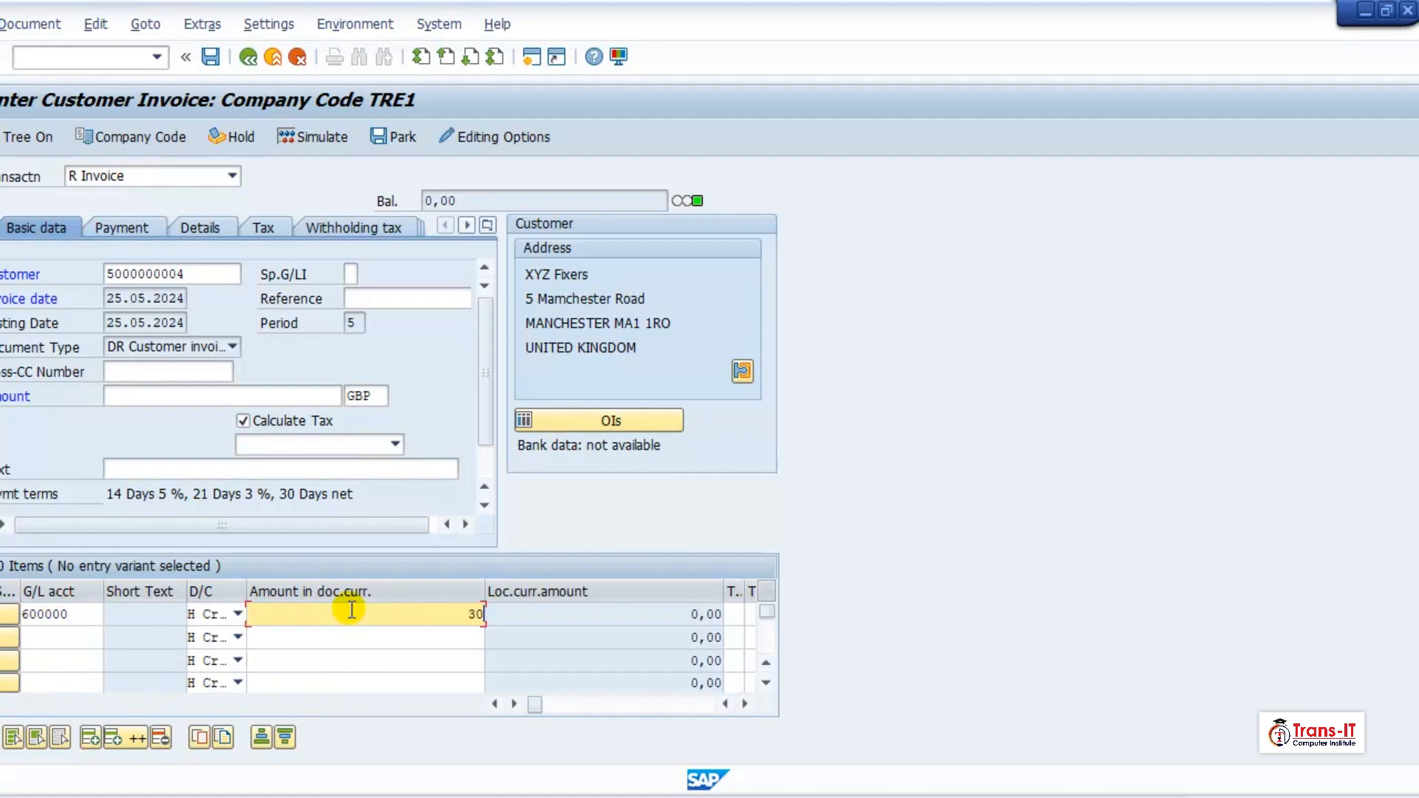
key("Tab")
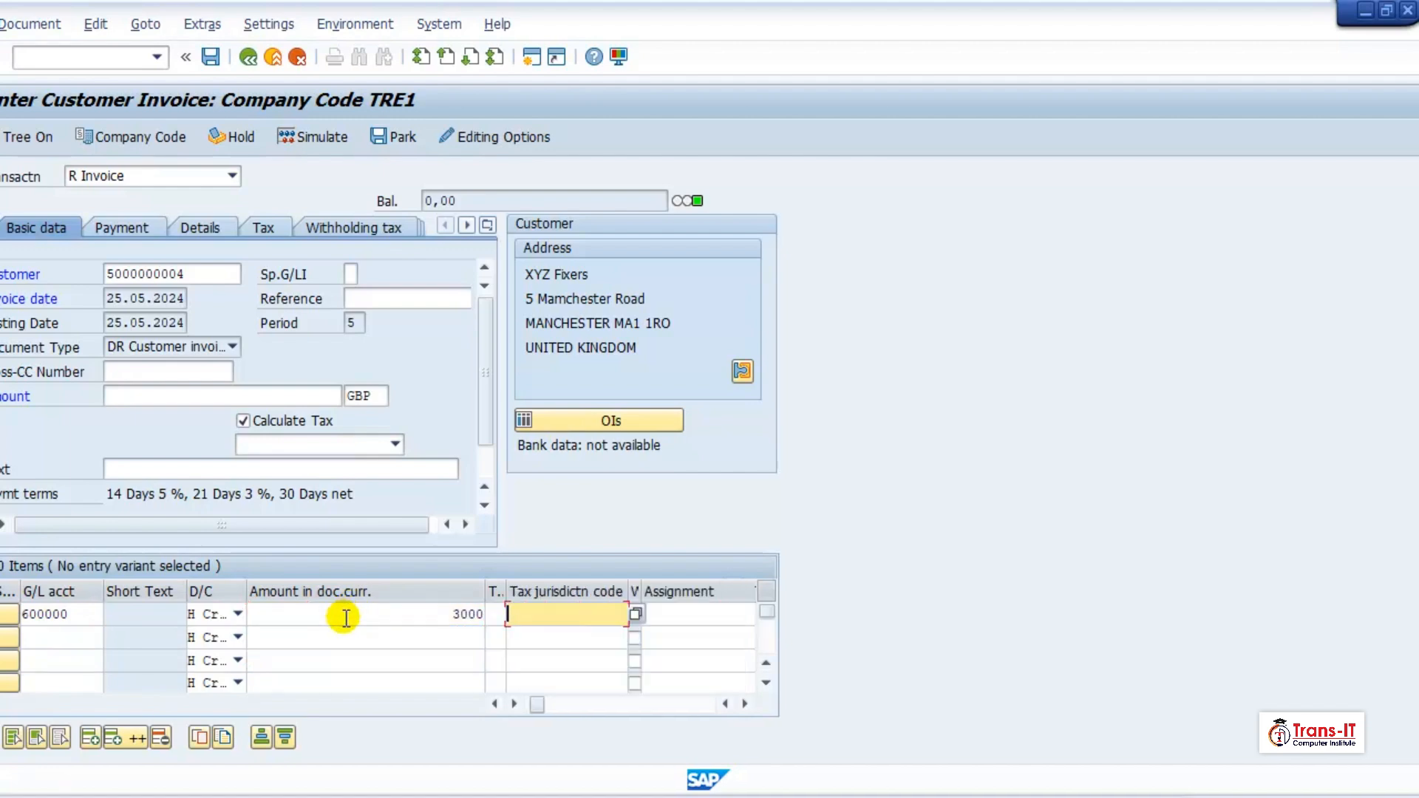
Look up the tax codes for the revenue line item and select tax code A1
left_click(496, 614)
left_click(513, 615)
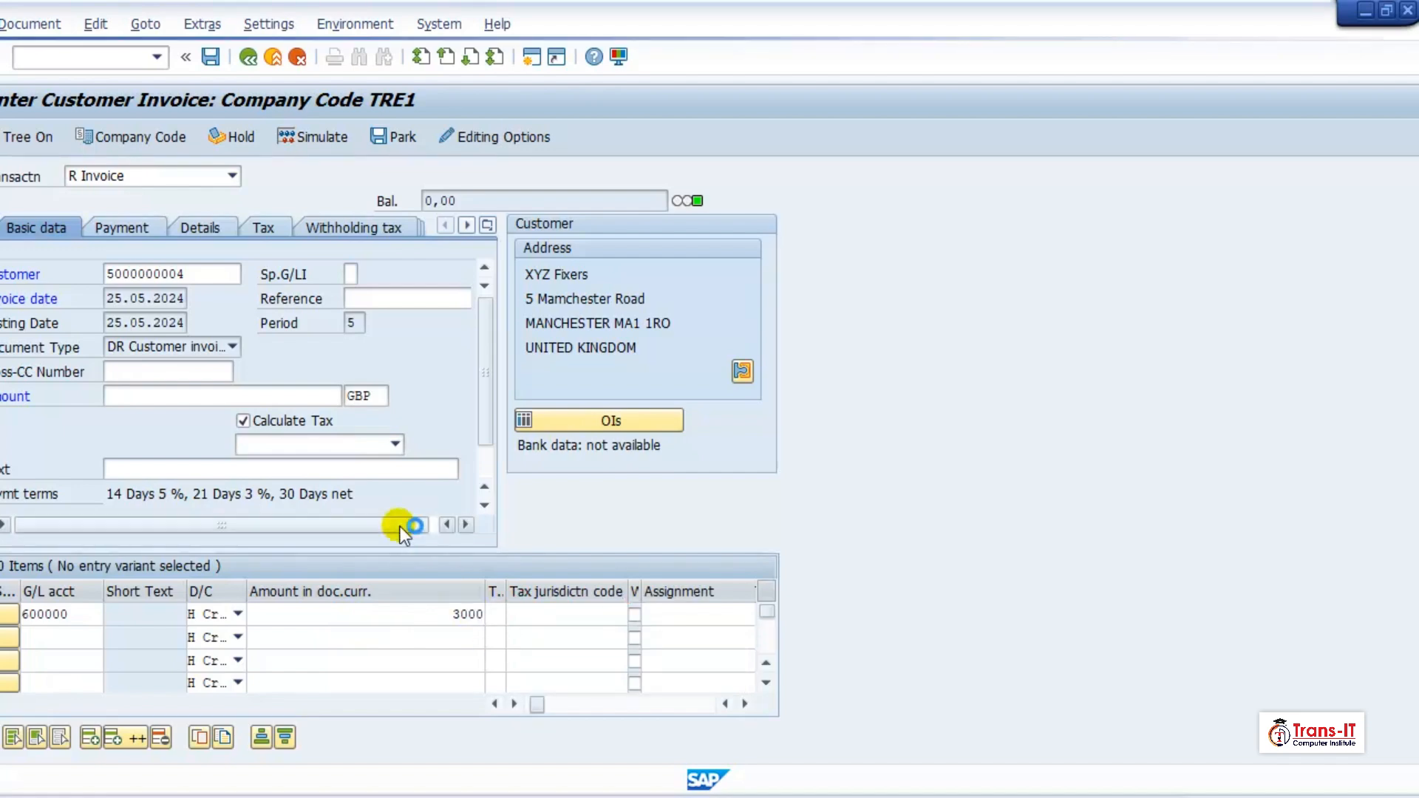
double_click(81, 307)
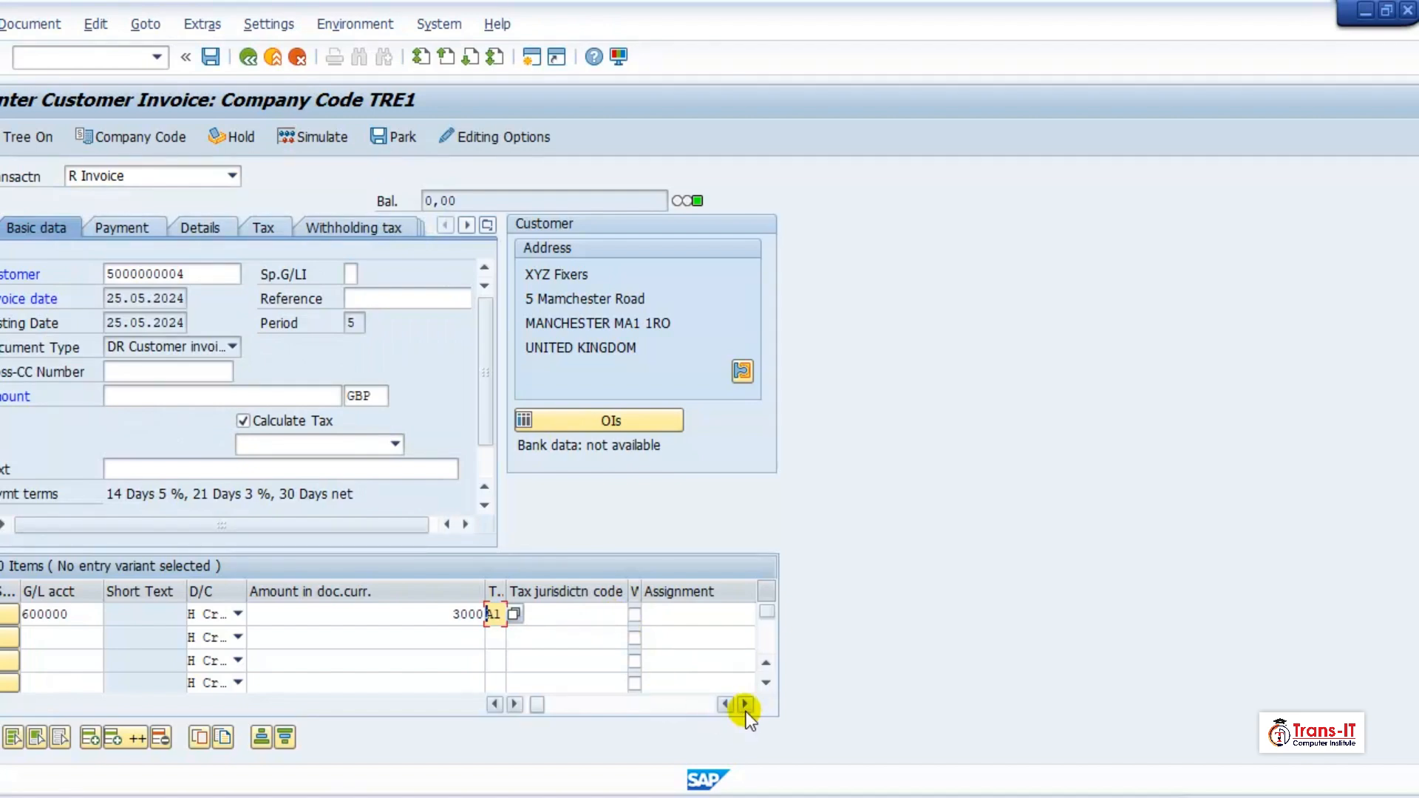
Look up the cost centers for company code TRE1, assign 1TRE1PAN01, Angle Grinder, to the revenue line item and confirm the line
key("Tab")
key("Tab")
key("Tab")
key("Tab")
key("Tab")
key("Tab")
key("Tab")
key("Tab")
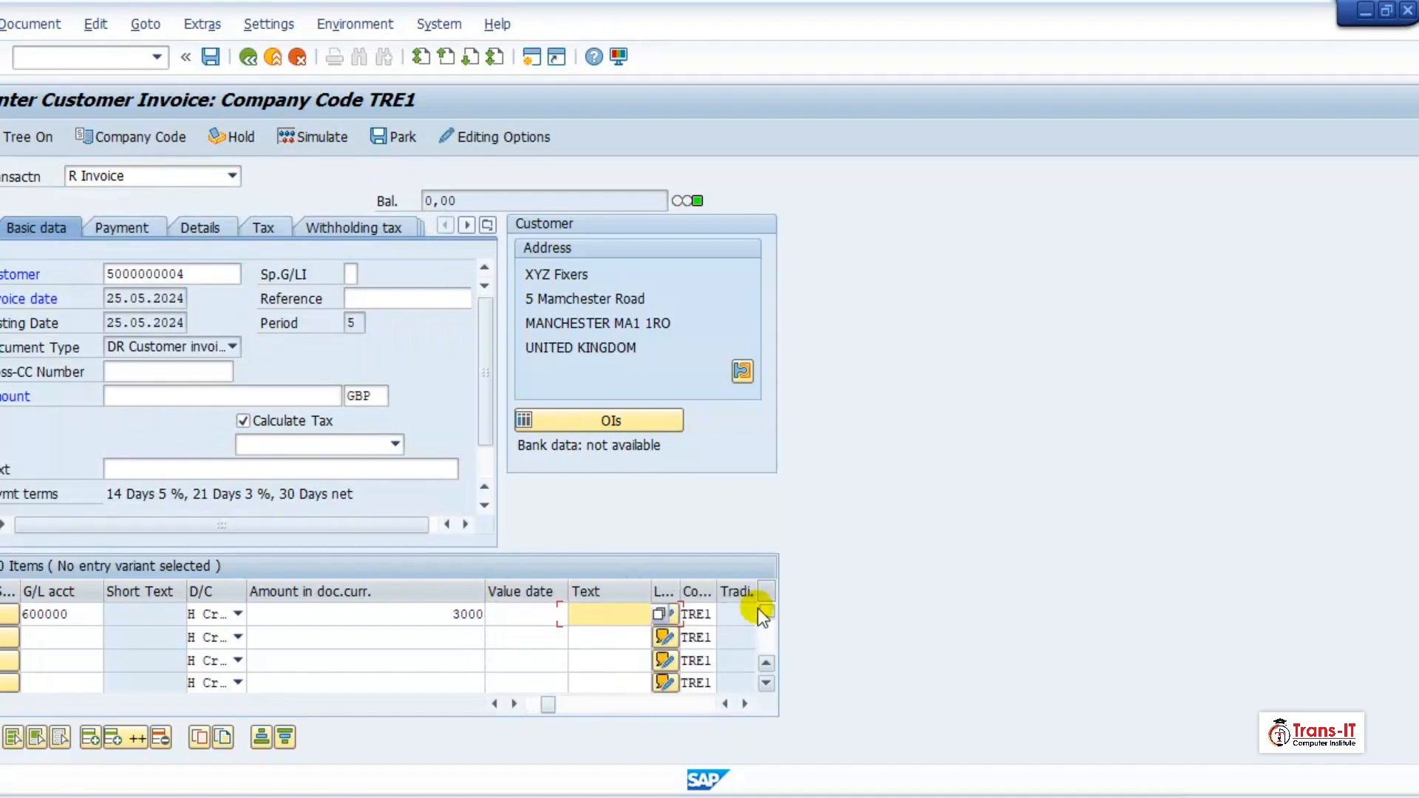
key("Tab")
key("Tab")
key("Tab")
key("Tab")
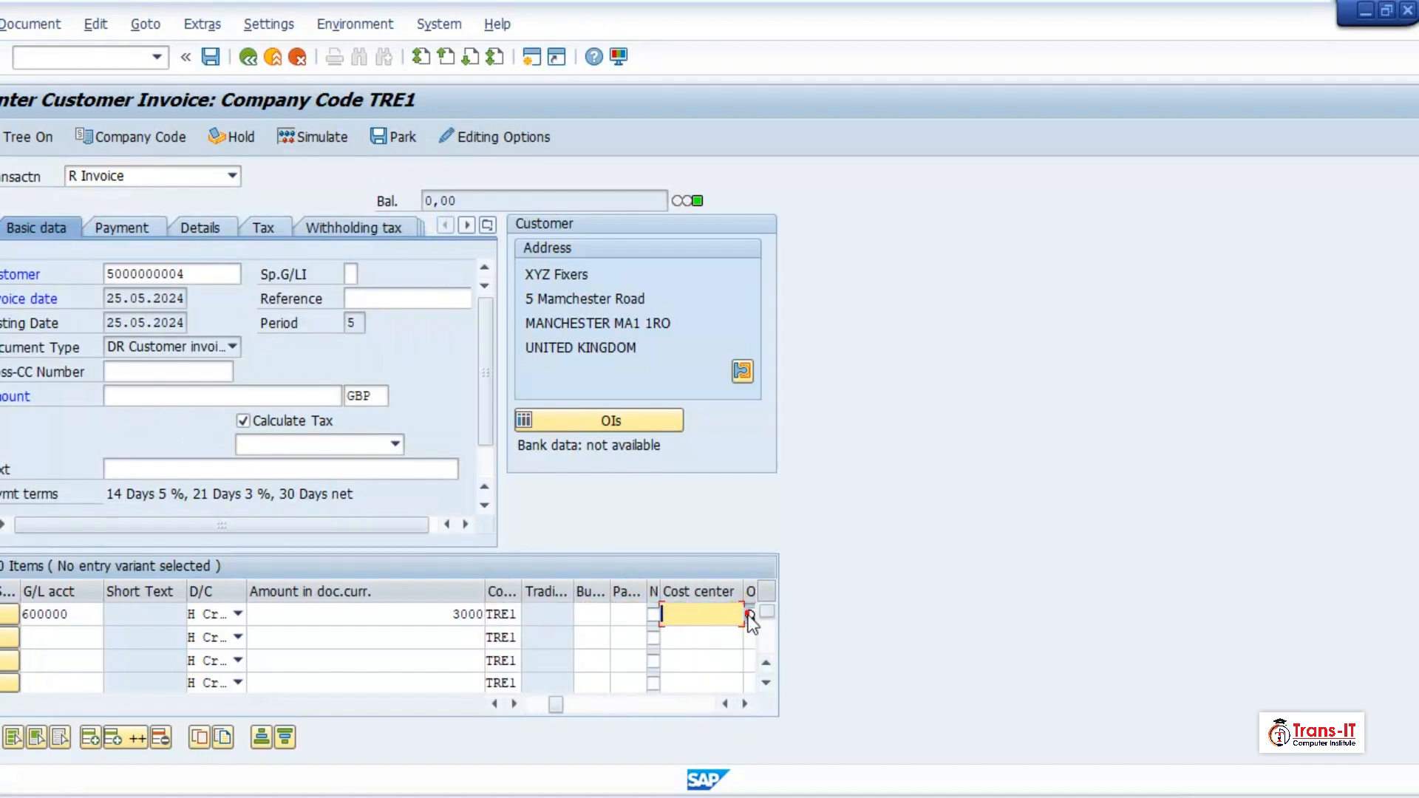
left_click(748, 616)
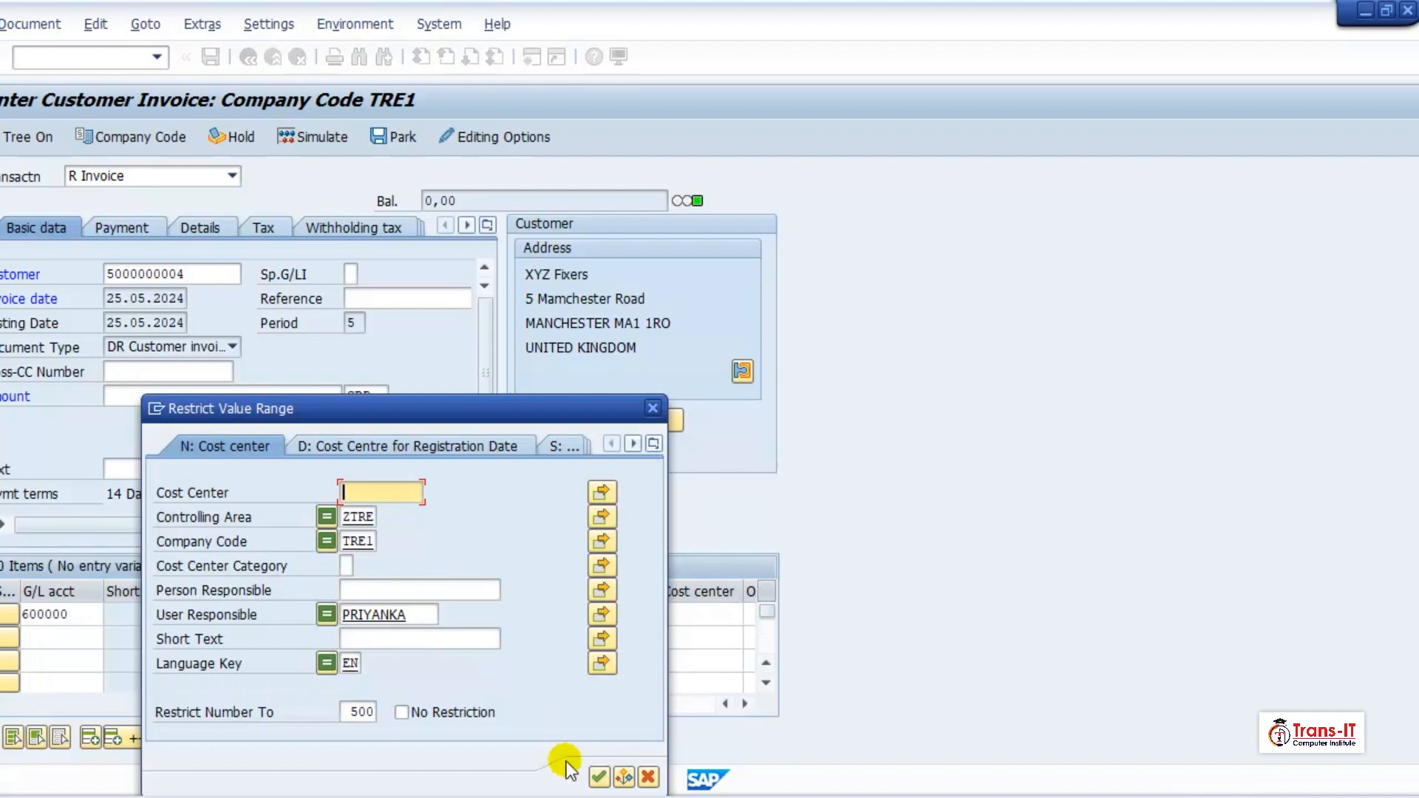
left_click(600, 776)
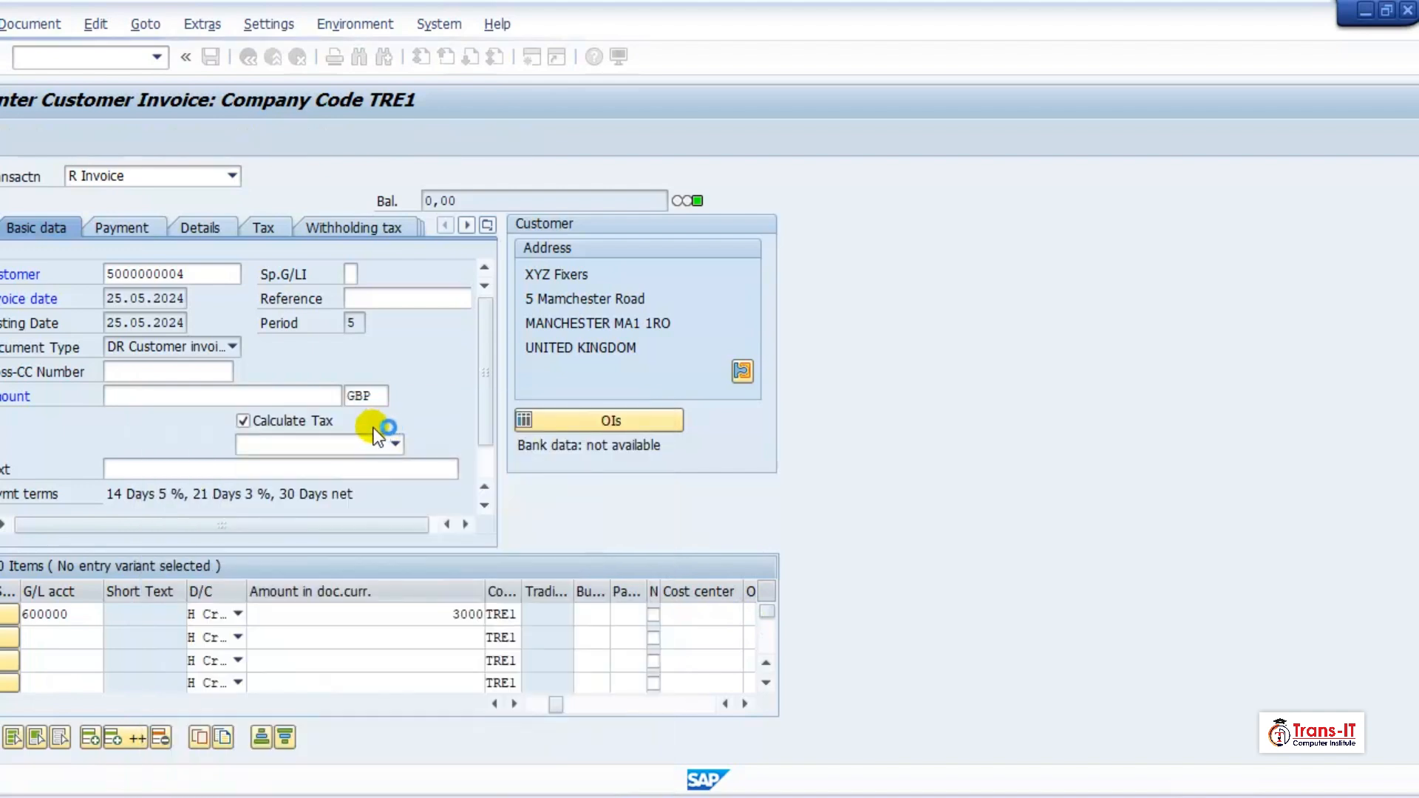
double_click(219, 513)
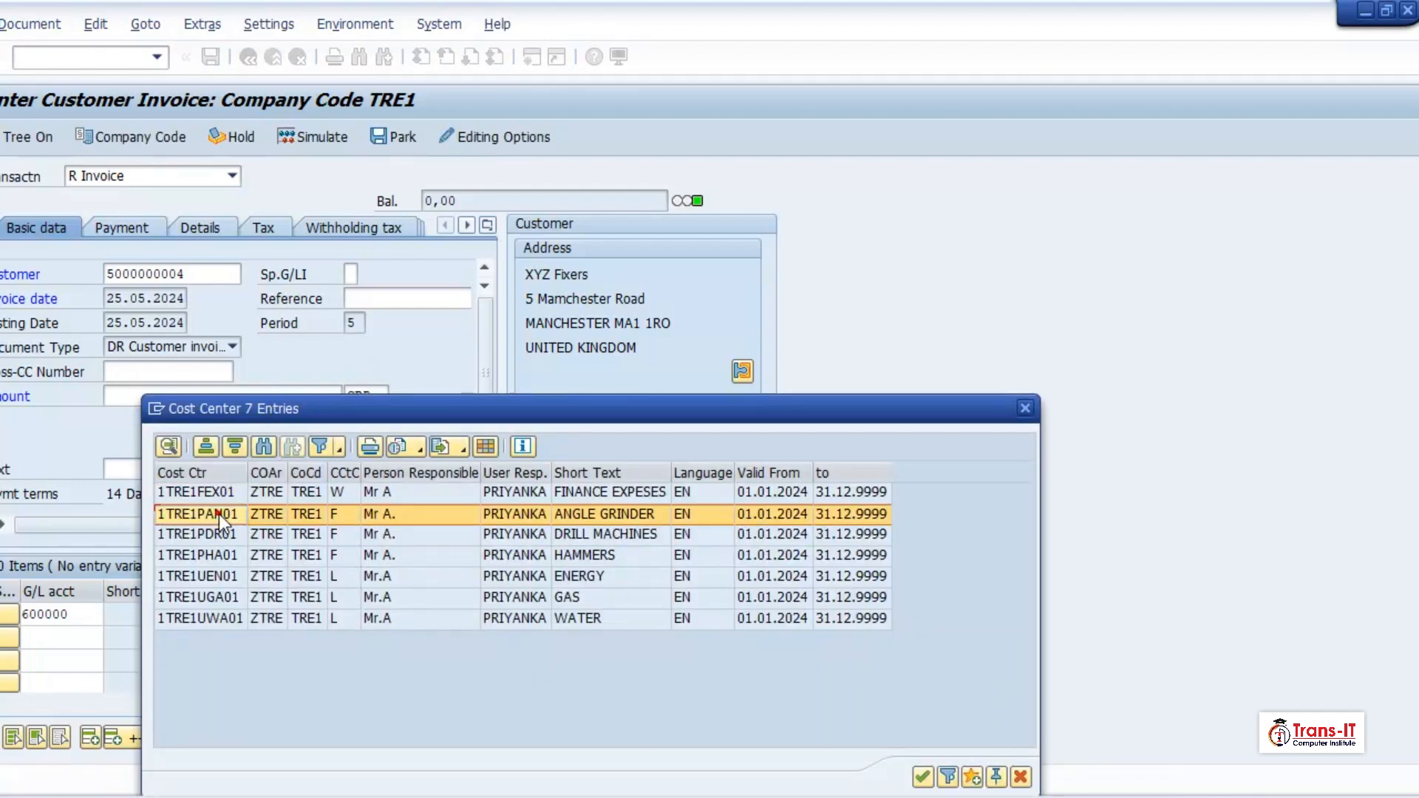
key("Return")
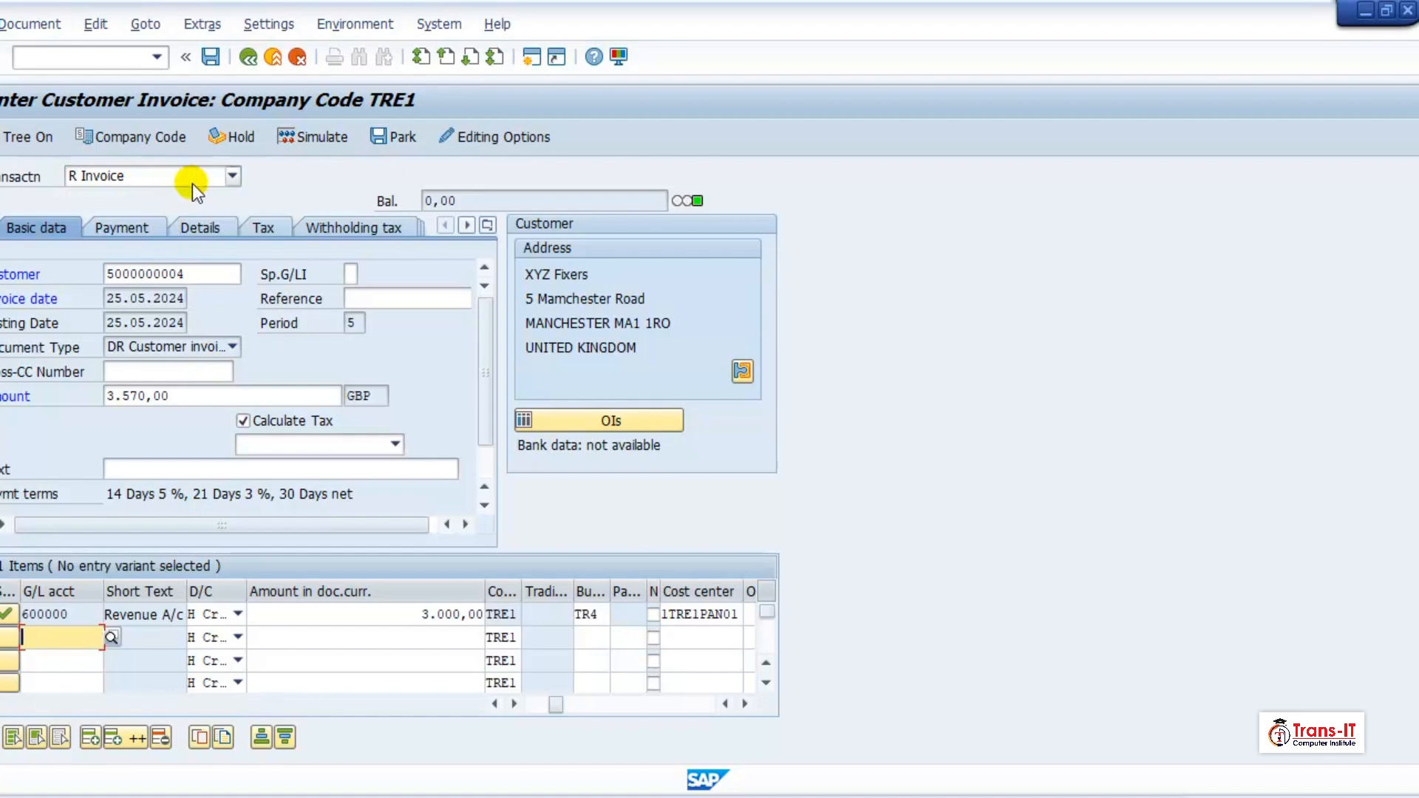
Simulate the XYZ Fixers invoice to display its document overview and post the document
left_click(298, 140)
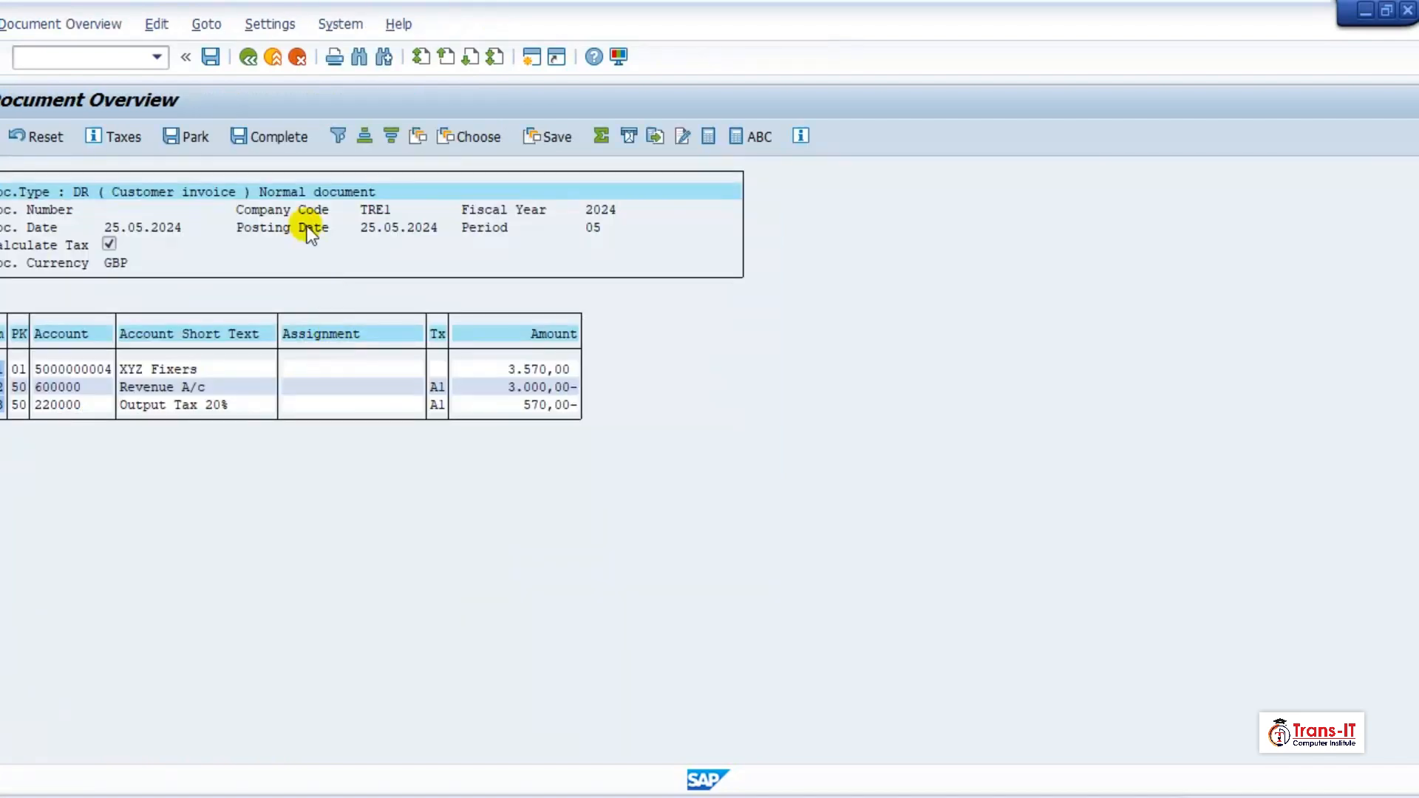
left_click(210, 58)
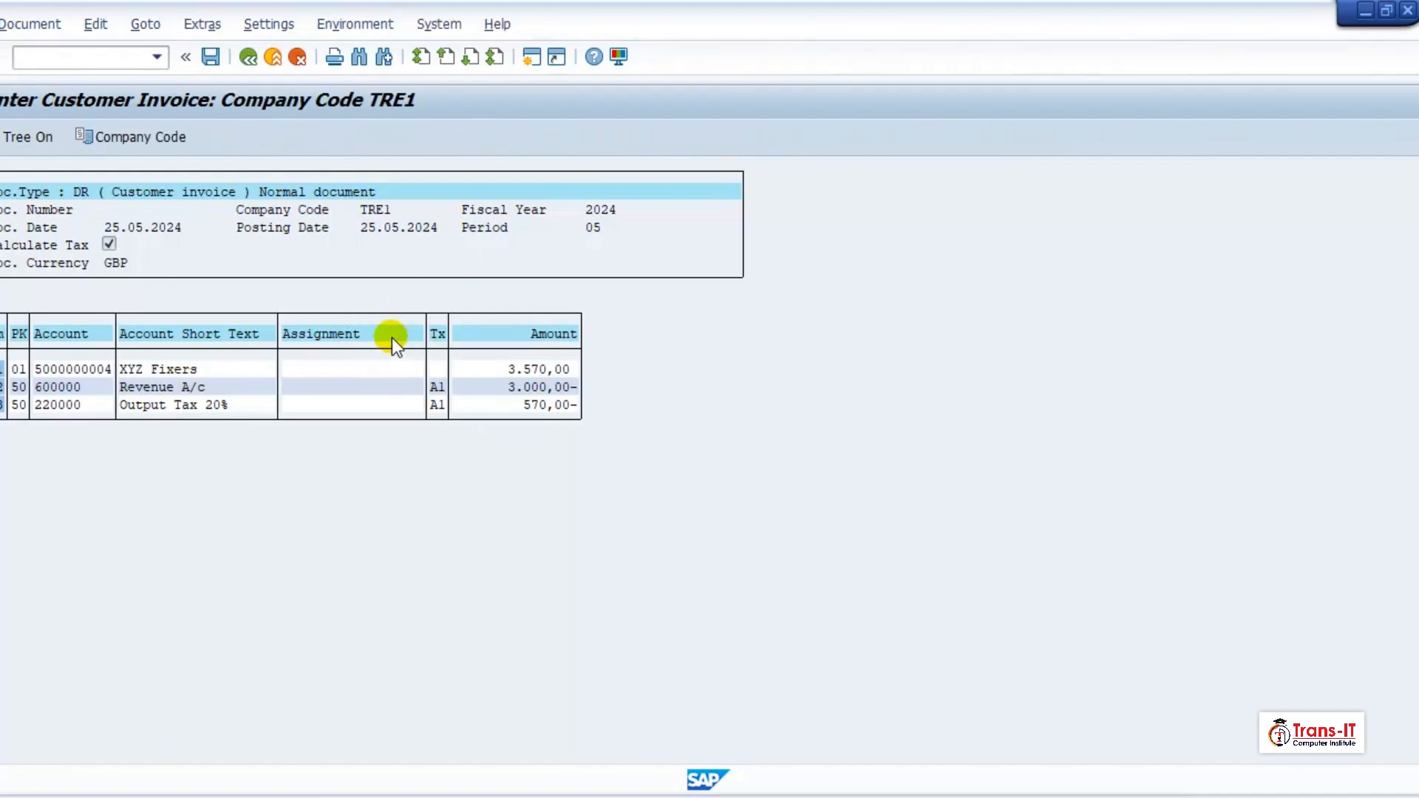
Leave customer invoice entry, confirming the exit from editing, and return to the SAP Easy Access menu
left_click(104, 57)
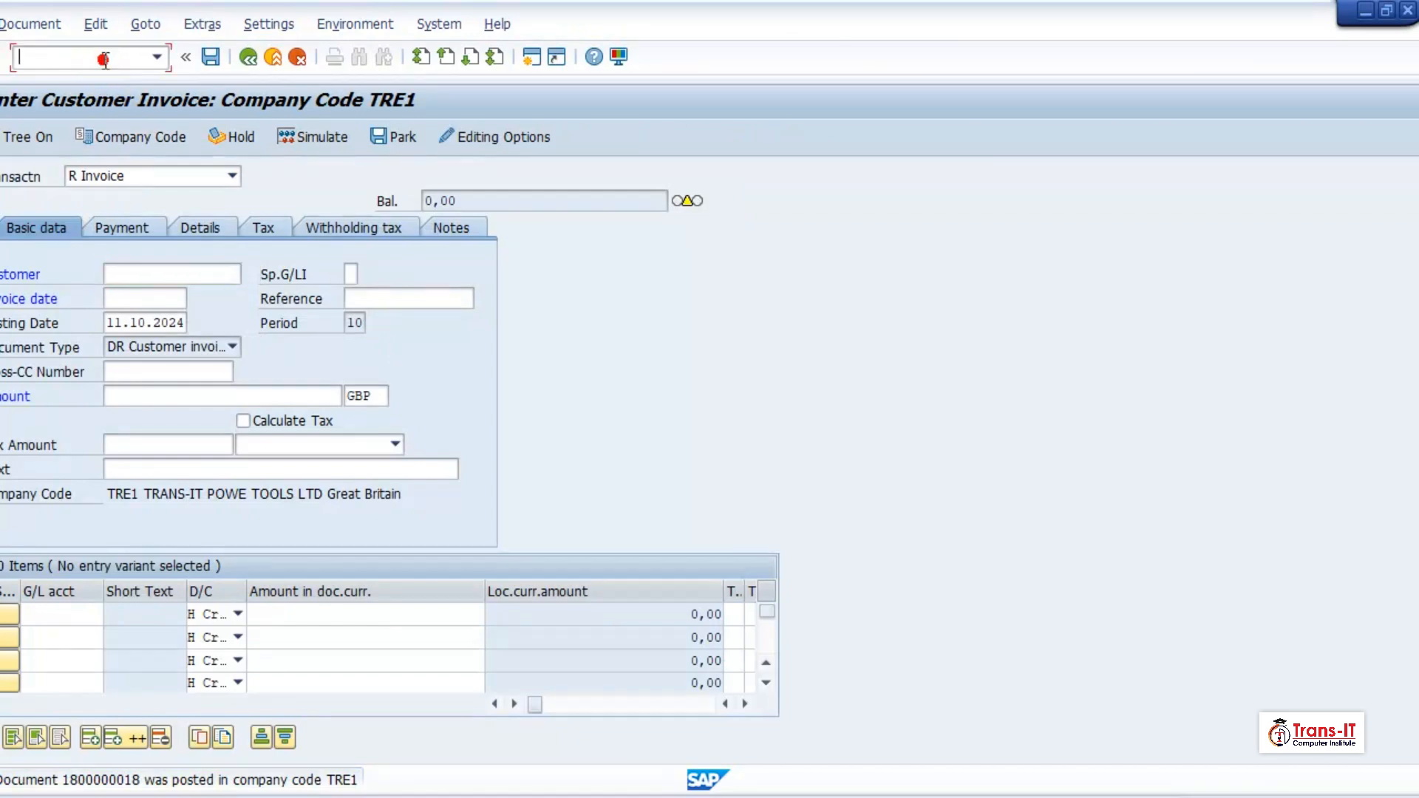
left_click(250, 65)
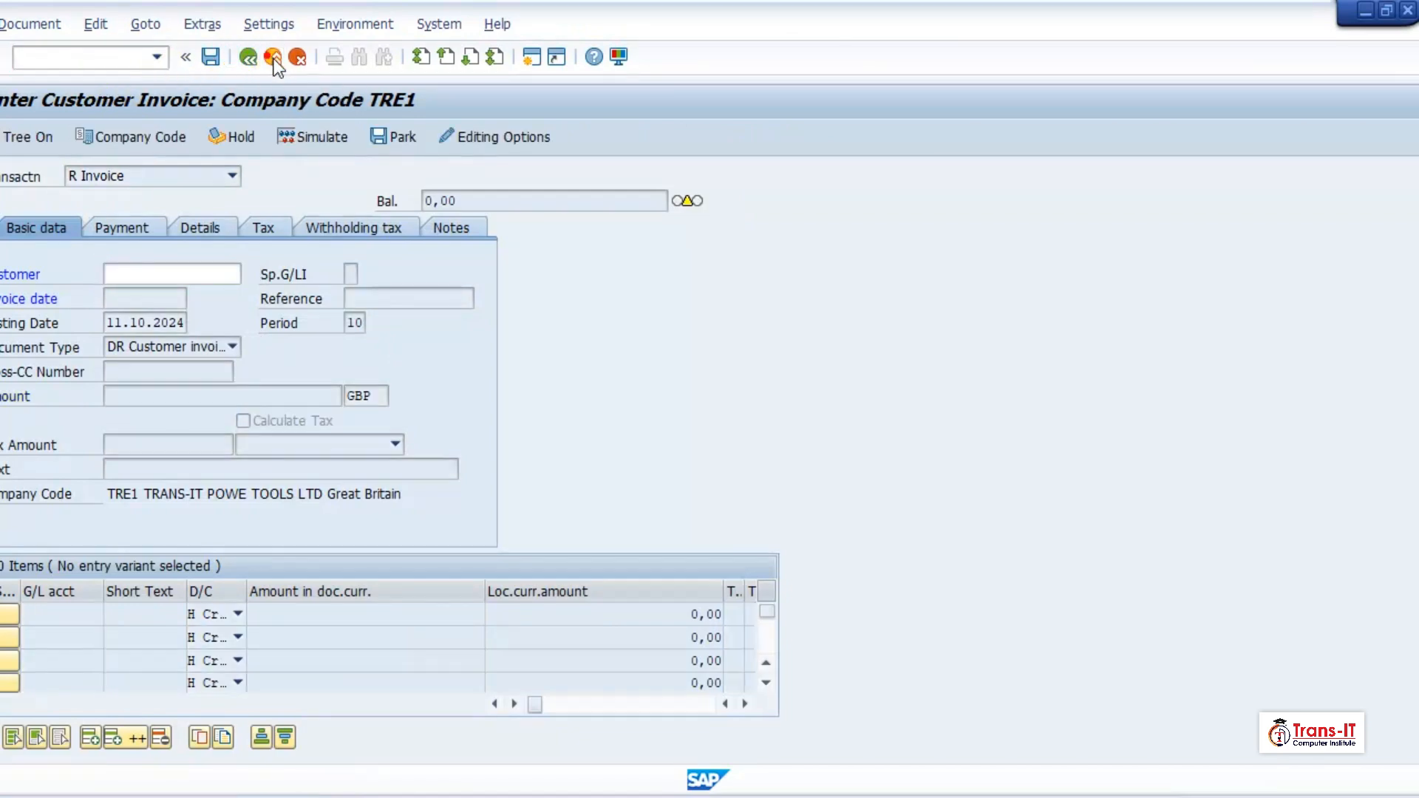
left_click(274, 59)
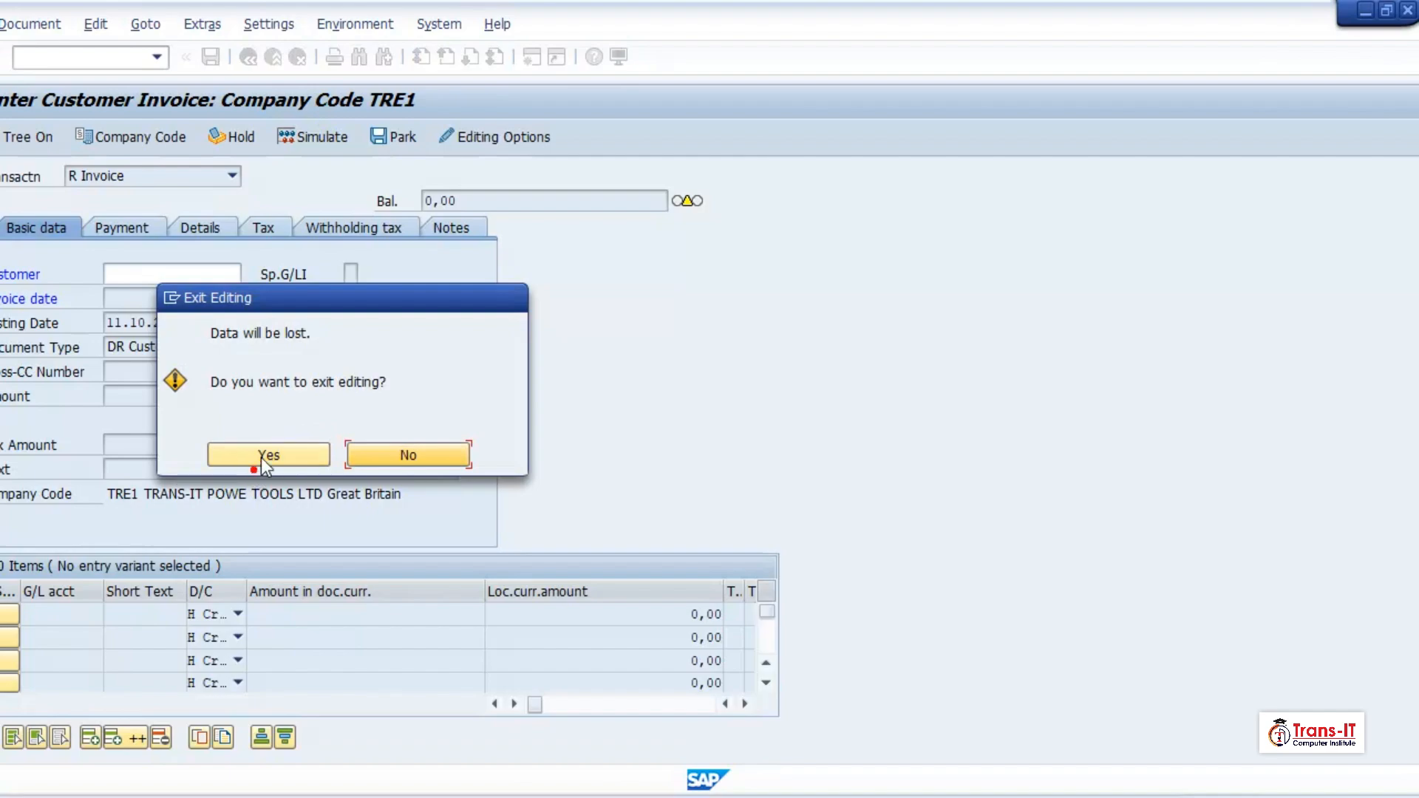
left_click(262, 457)
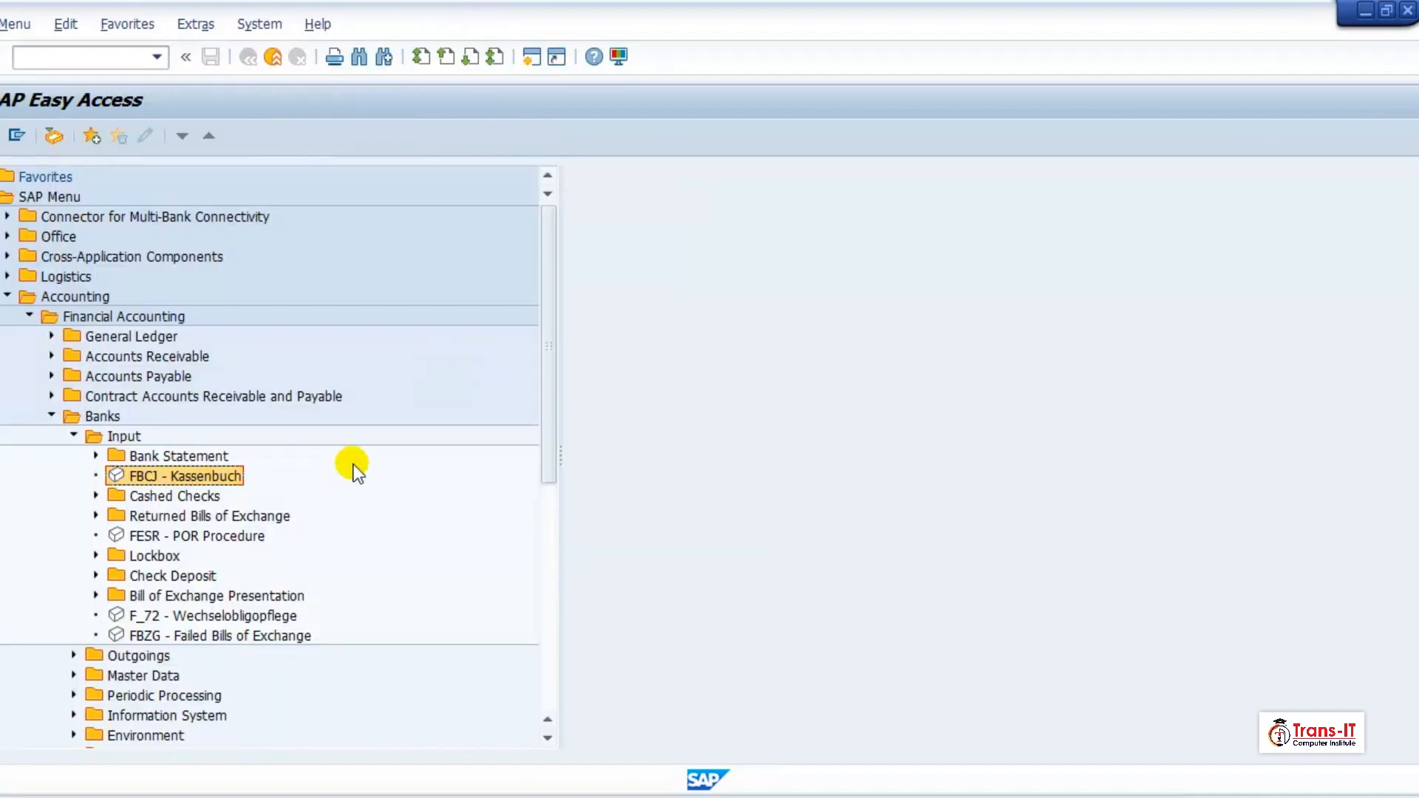